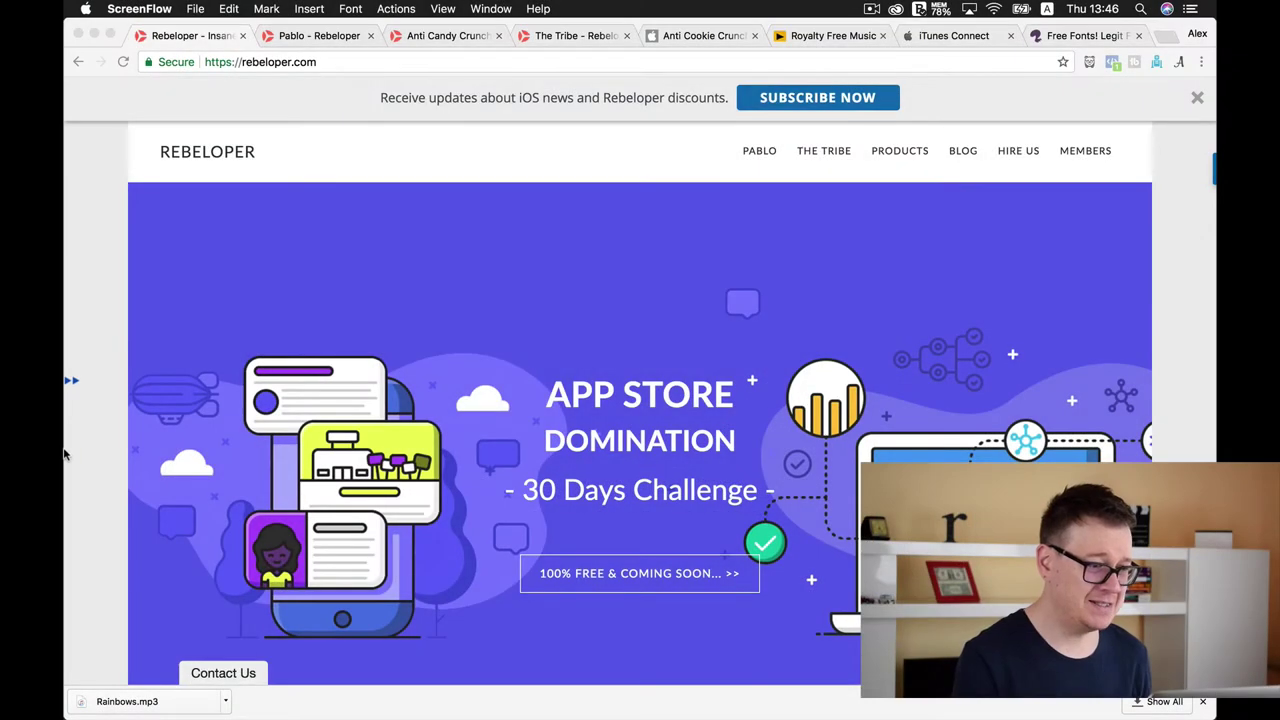
# Switch to Xcode and examine the ChartboostAppID and ChartboostAppSignature constants in Setup.swift.
pyautogui.moveTo(65, 452)
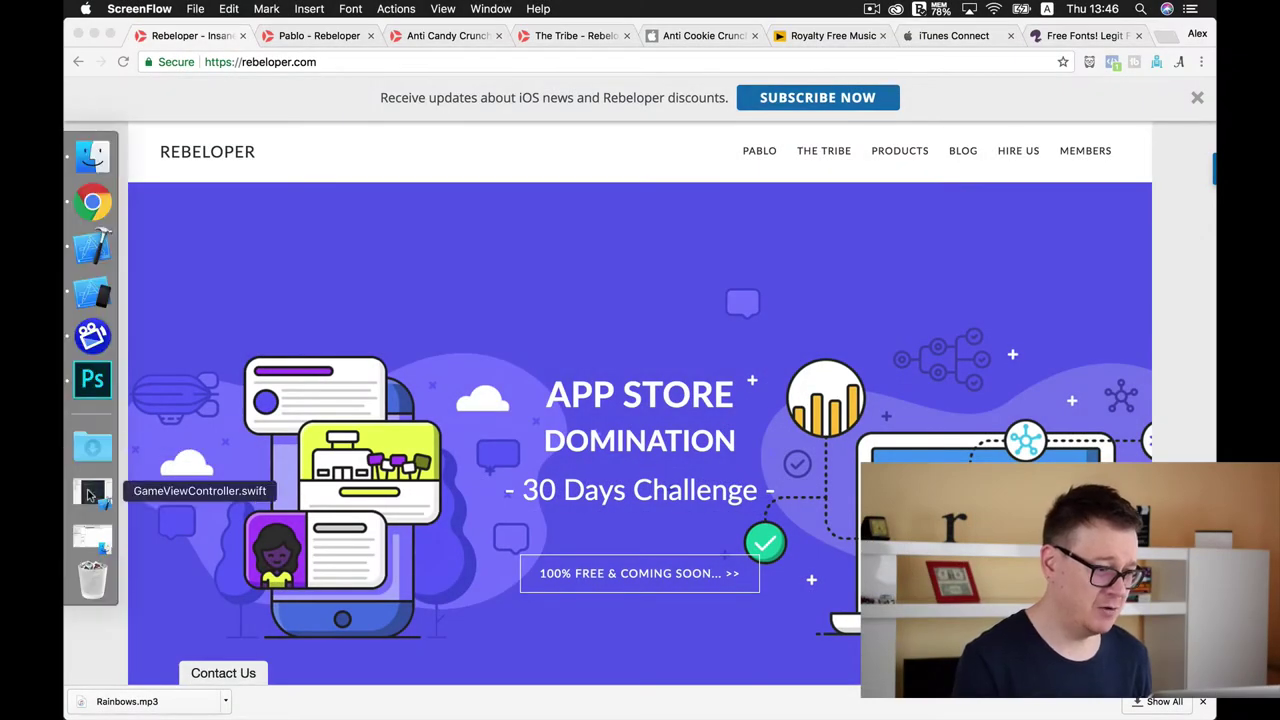
pyautogui.click(100, 244)
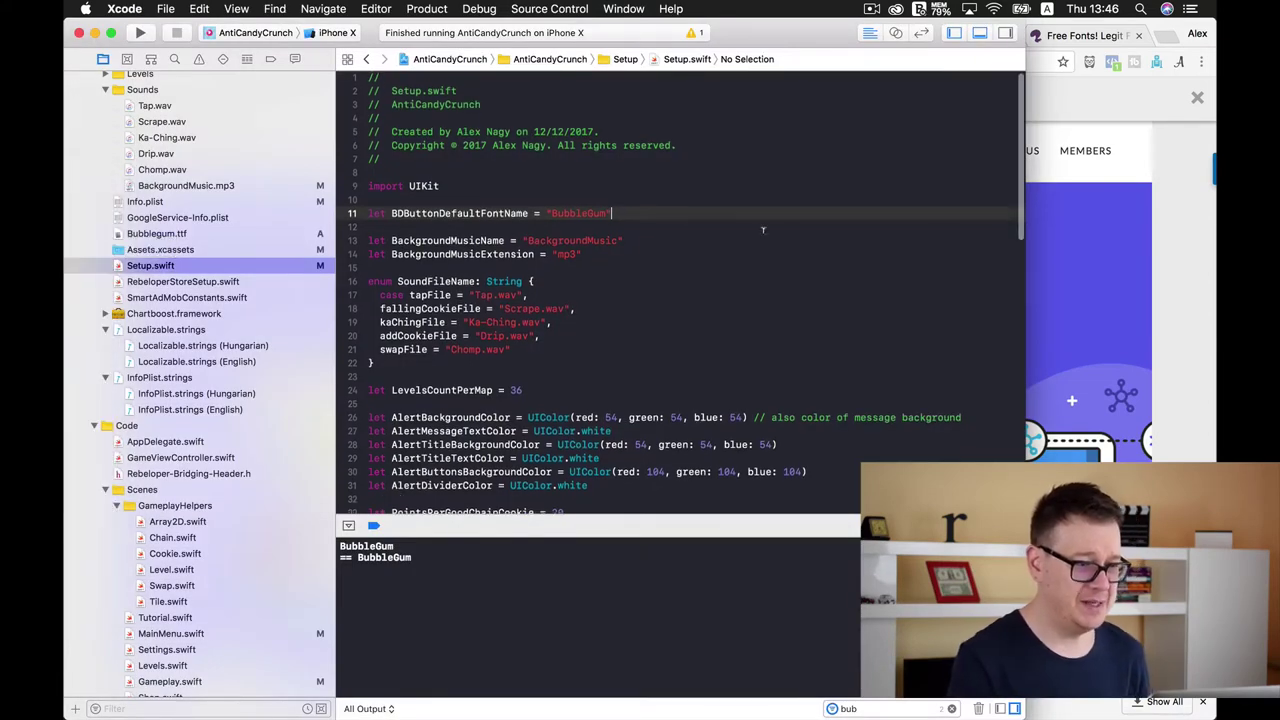
pyautogui.scroll(-1, 763, 229)
pyautogui.scroll(-5, 560, 300)
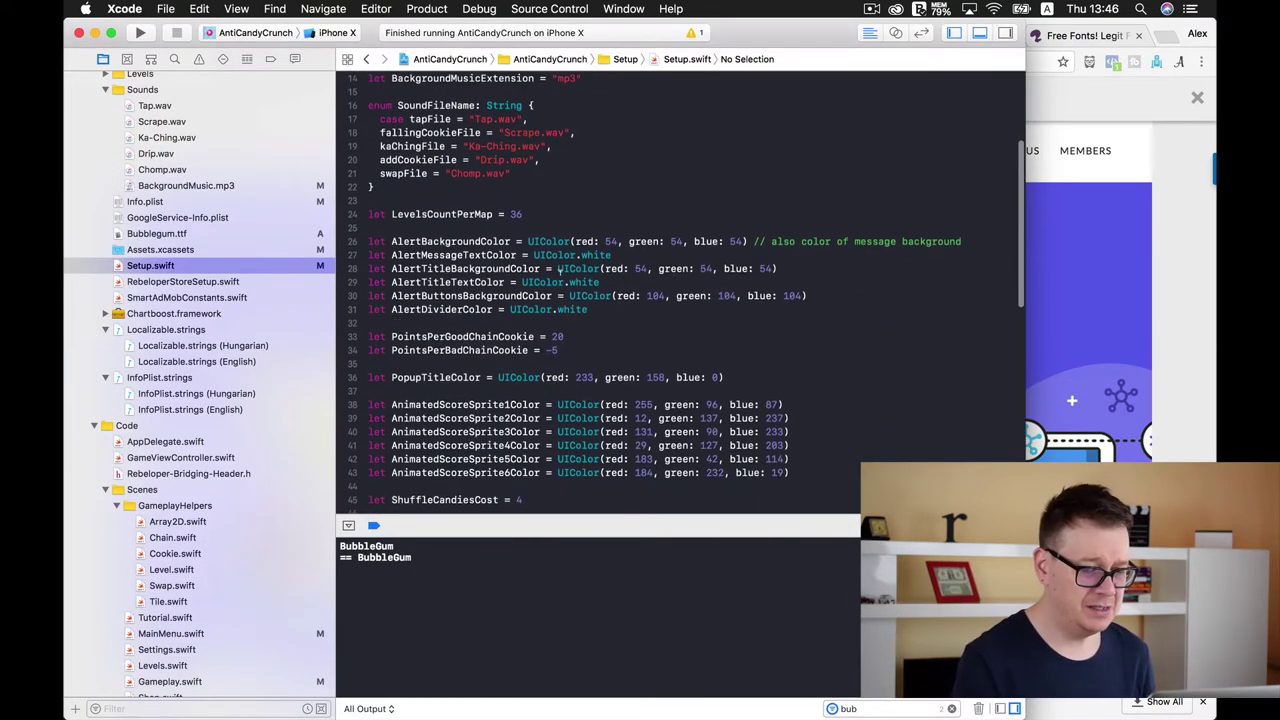
pyautogui.click(239, 268)
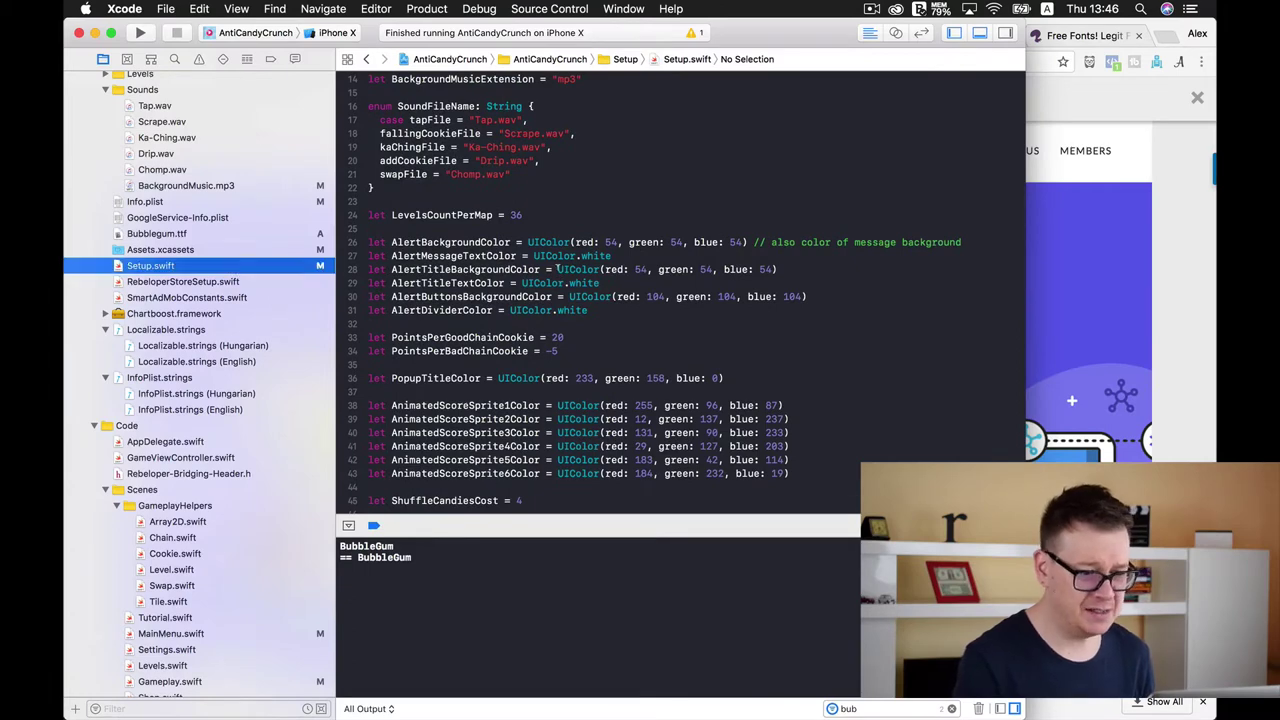
pyautogui.scroll(-12, 557, 266)
pyautogui.scroll(3, 557, 266)
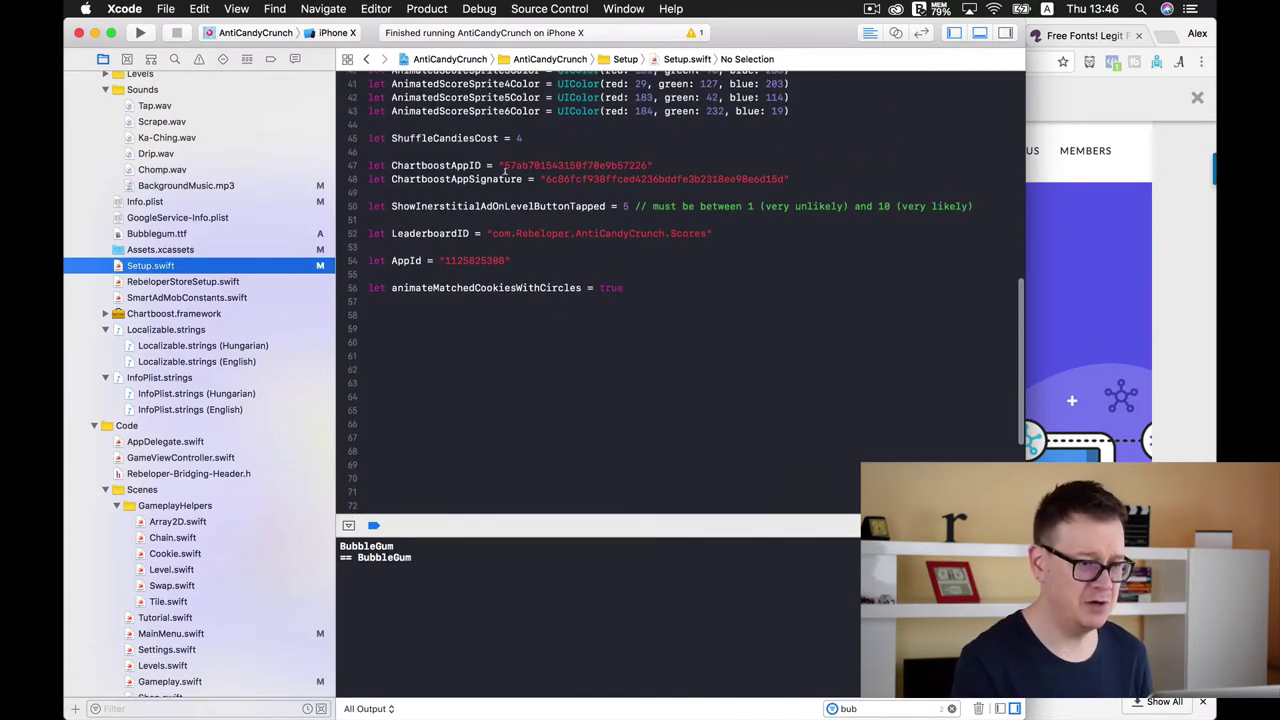
pyautogui.doubleClick(549, 165)
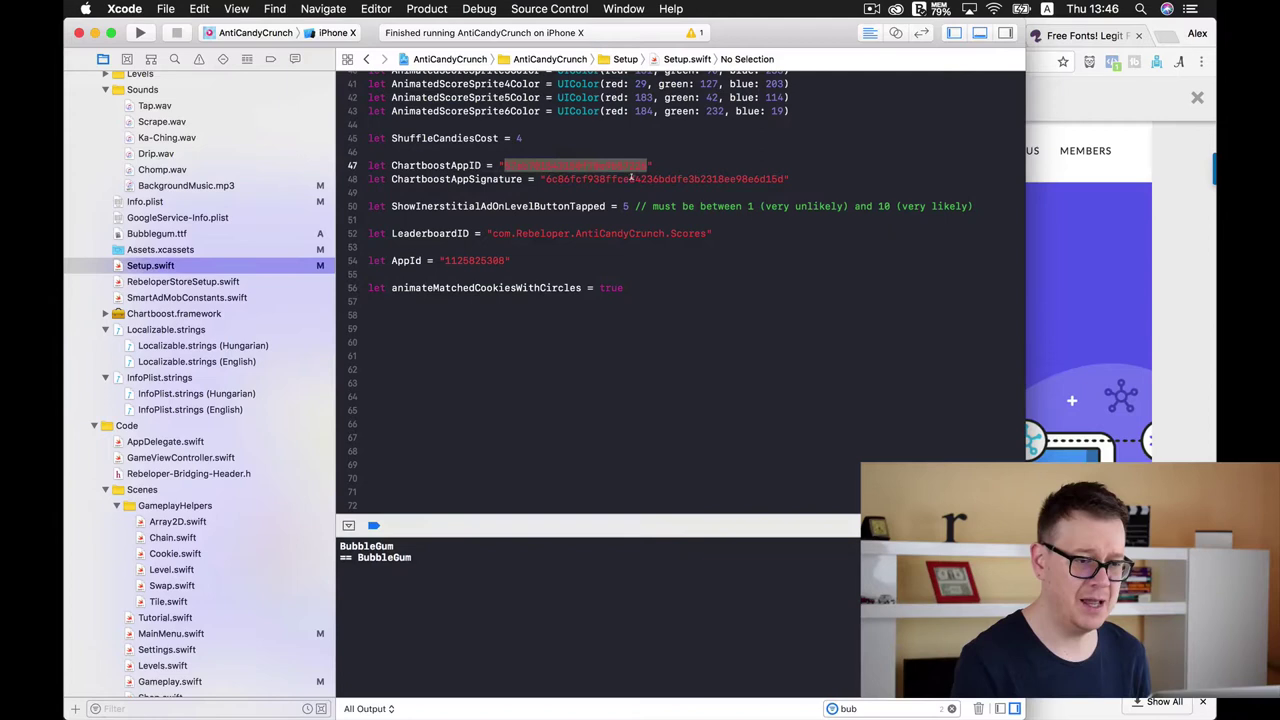
pyautogui.doubleClick(631, 178)
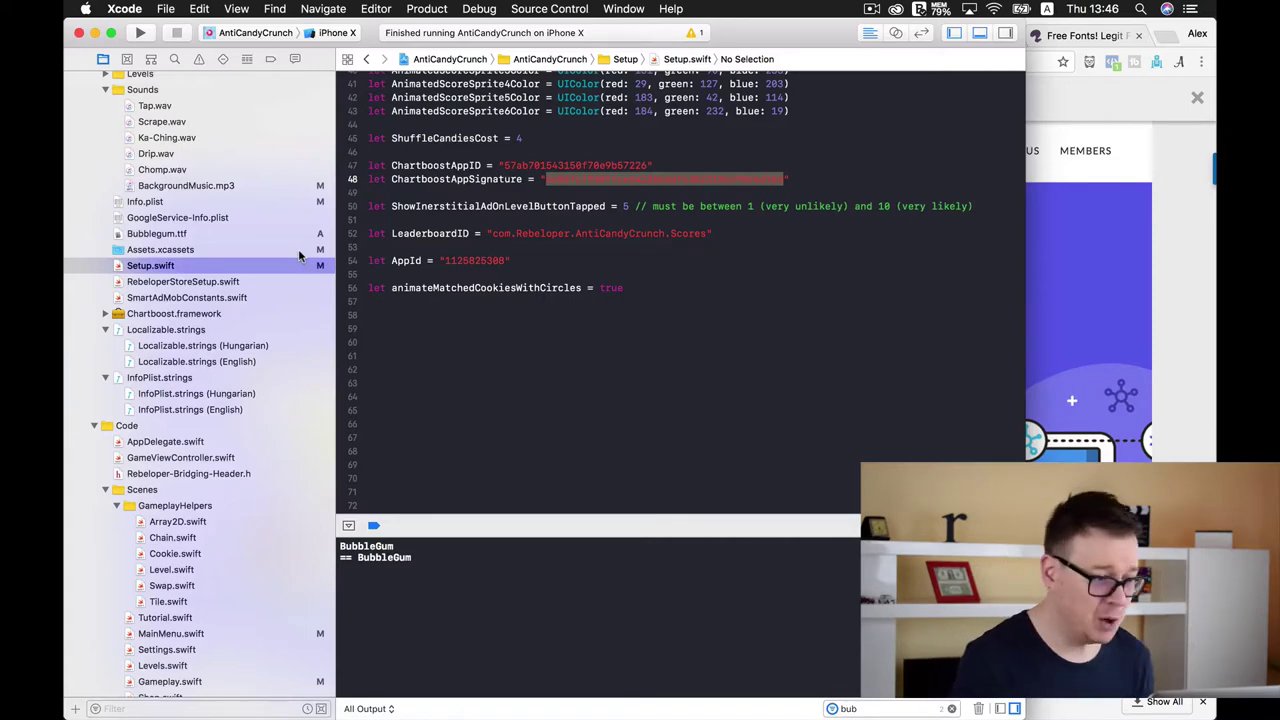
# Open SmartAdMobConstants.swift at its AdMob IDs section.
pyautogui.click(218, 300)
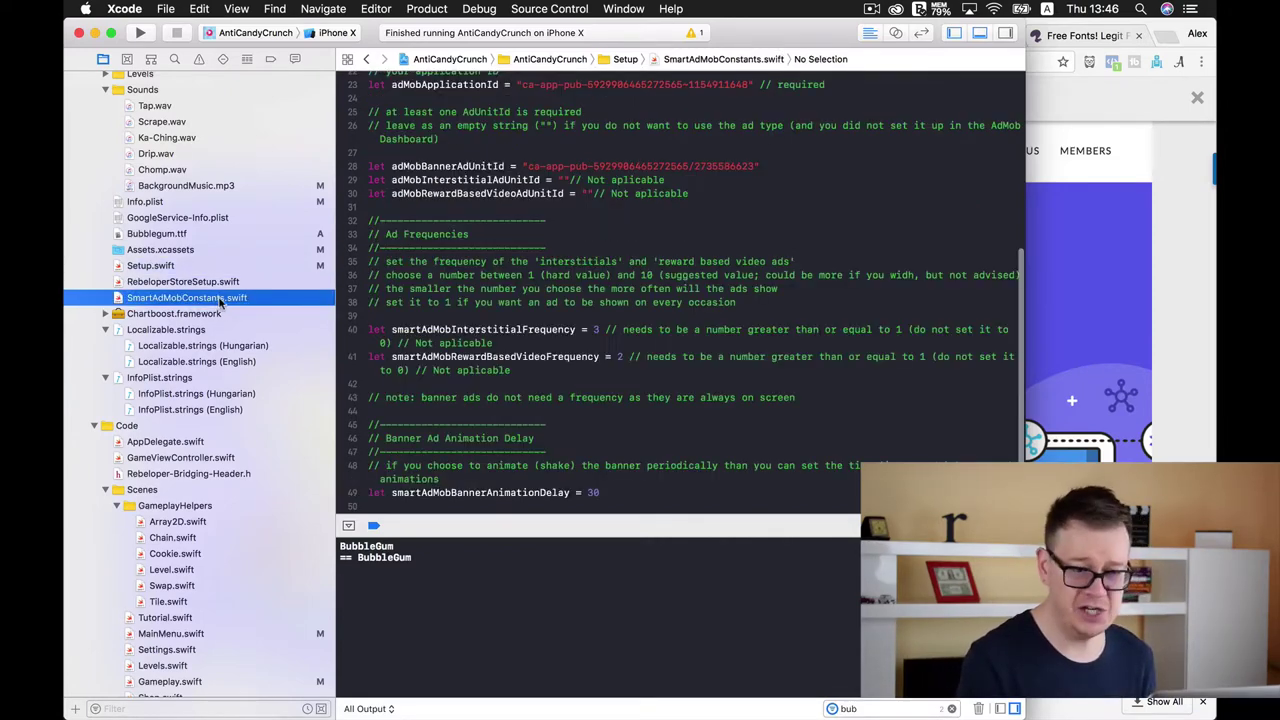
pyautogui.scroll(5, 601, 231)
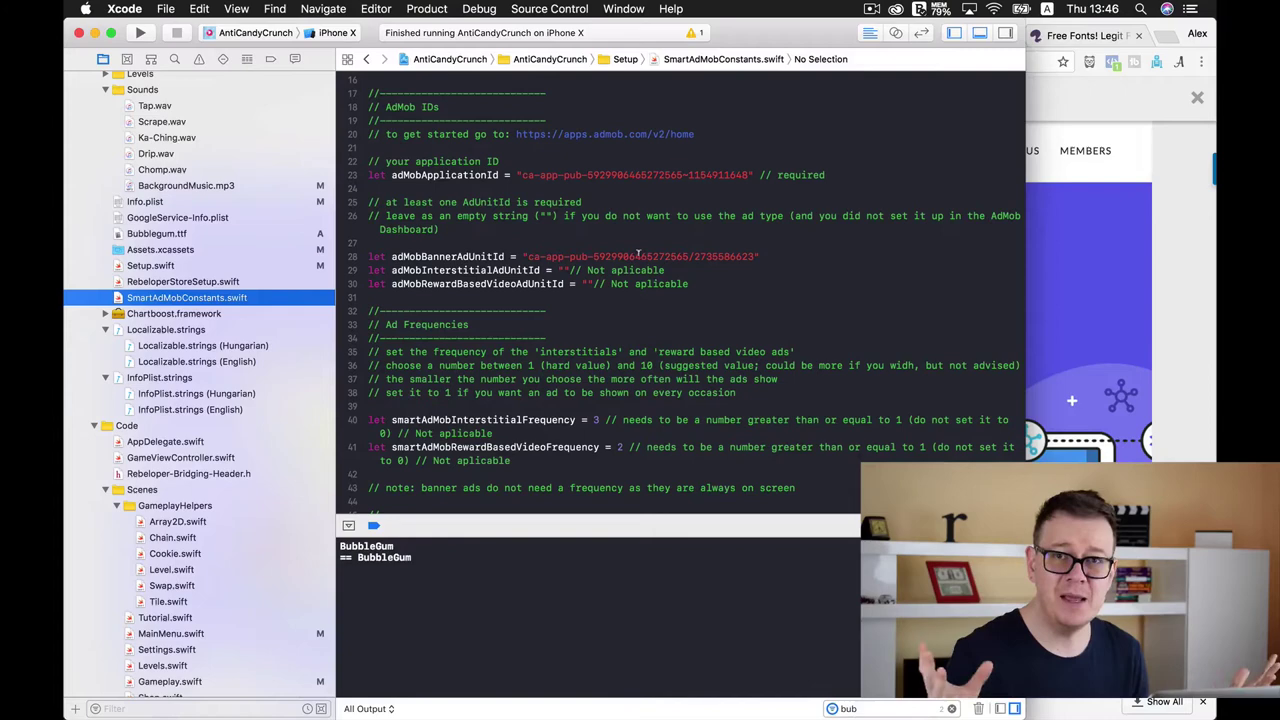
# Switch to Chrome, search for "admob" in a new tab, and sign in to AdMob through Google's AdMob site.
pyautogui.click(1175, 270)
pyautogui.click(1163, 37)
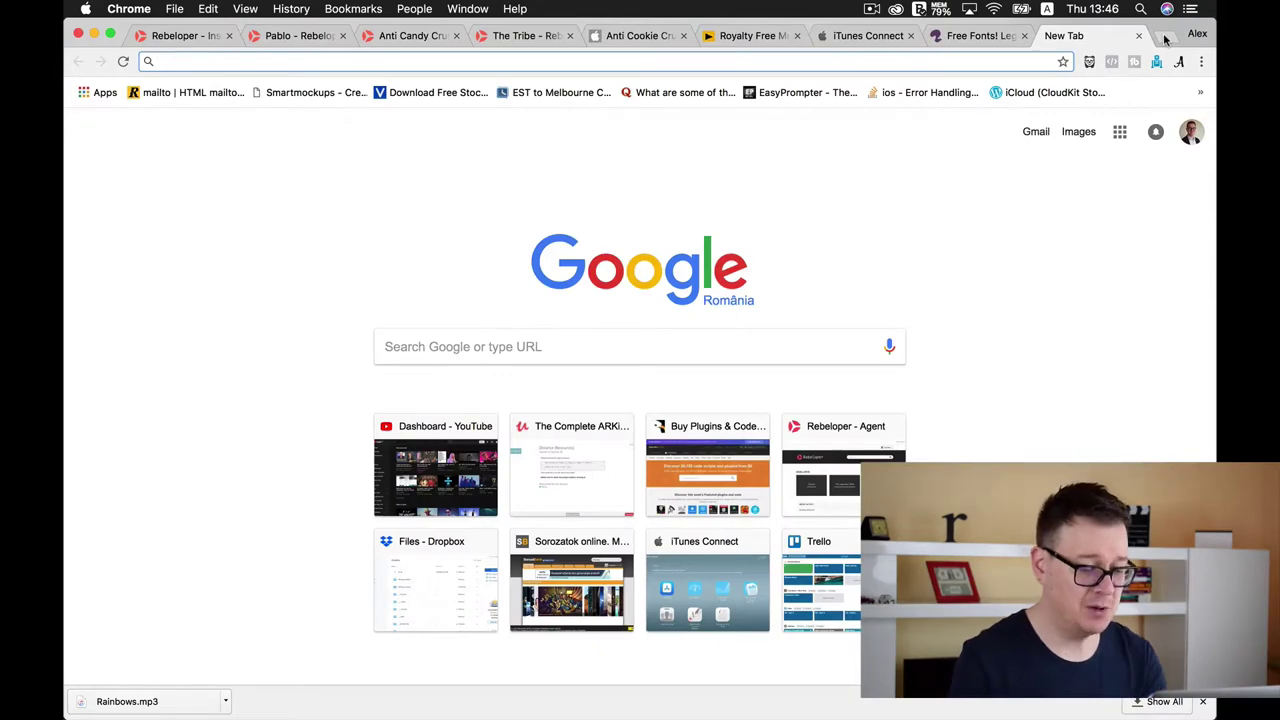
pyautogui.write('adm')
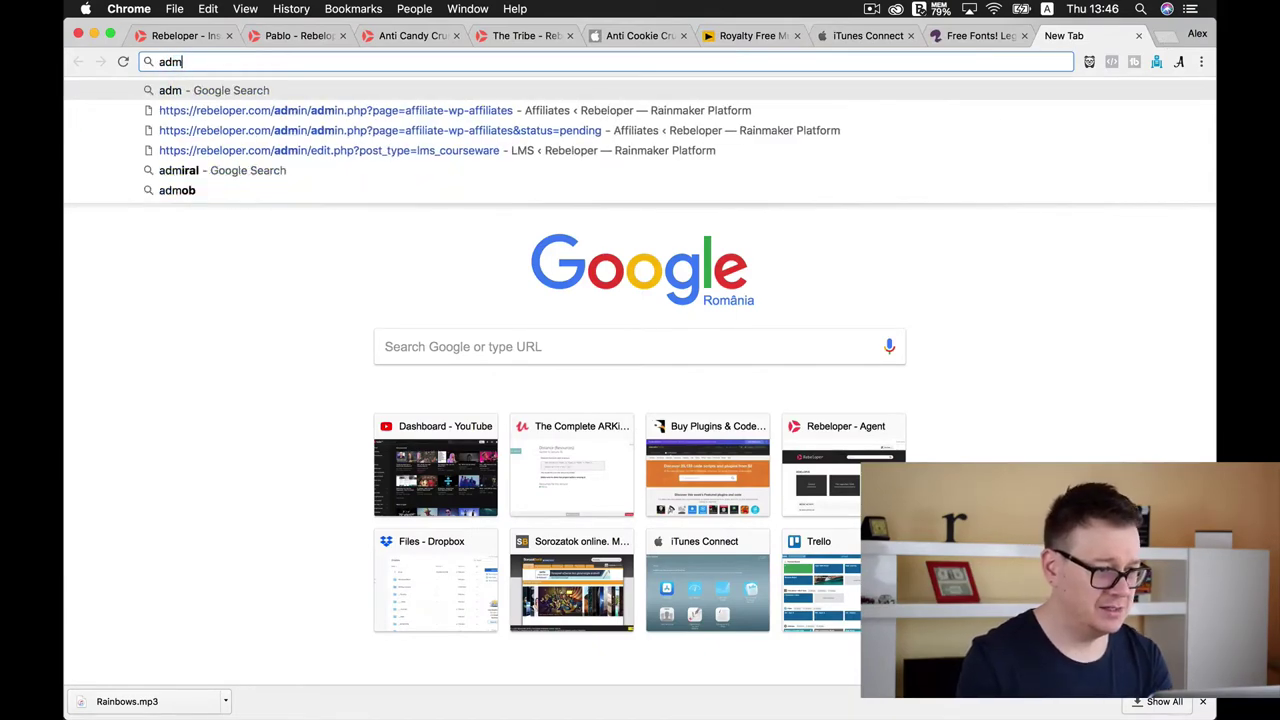
pyautogui.write('ob')
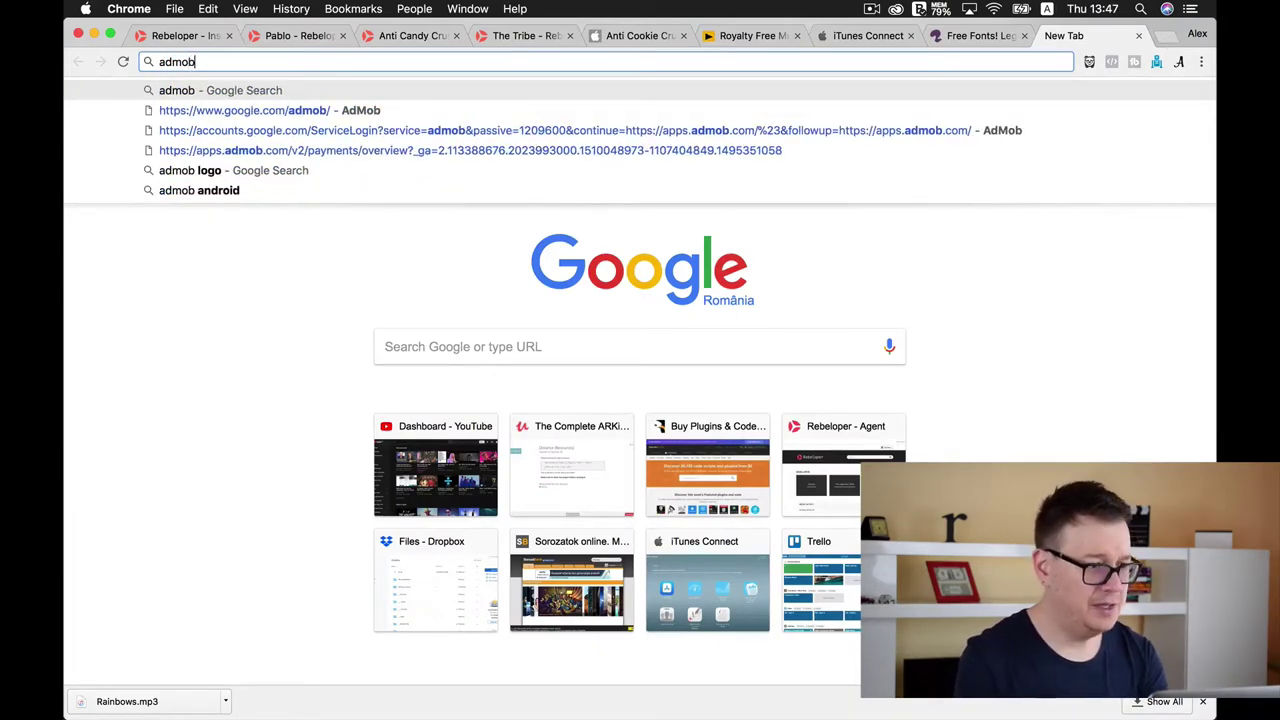
pyautogui.press('Return')
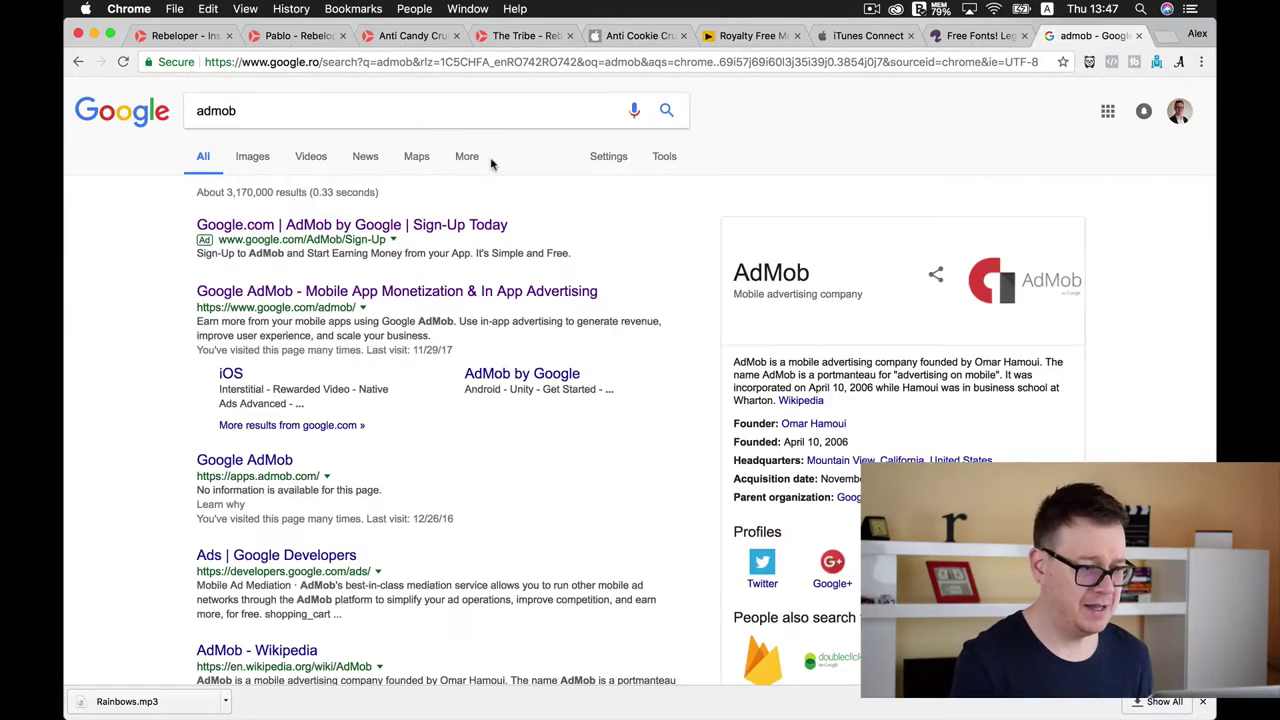
pyautogui.click(328, 298)
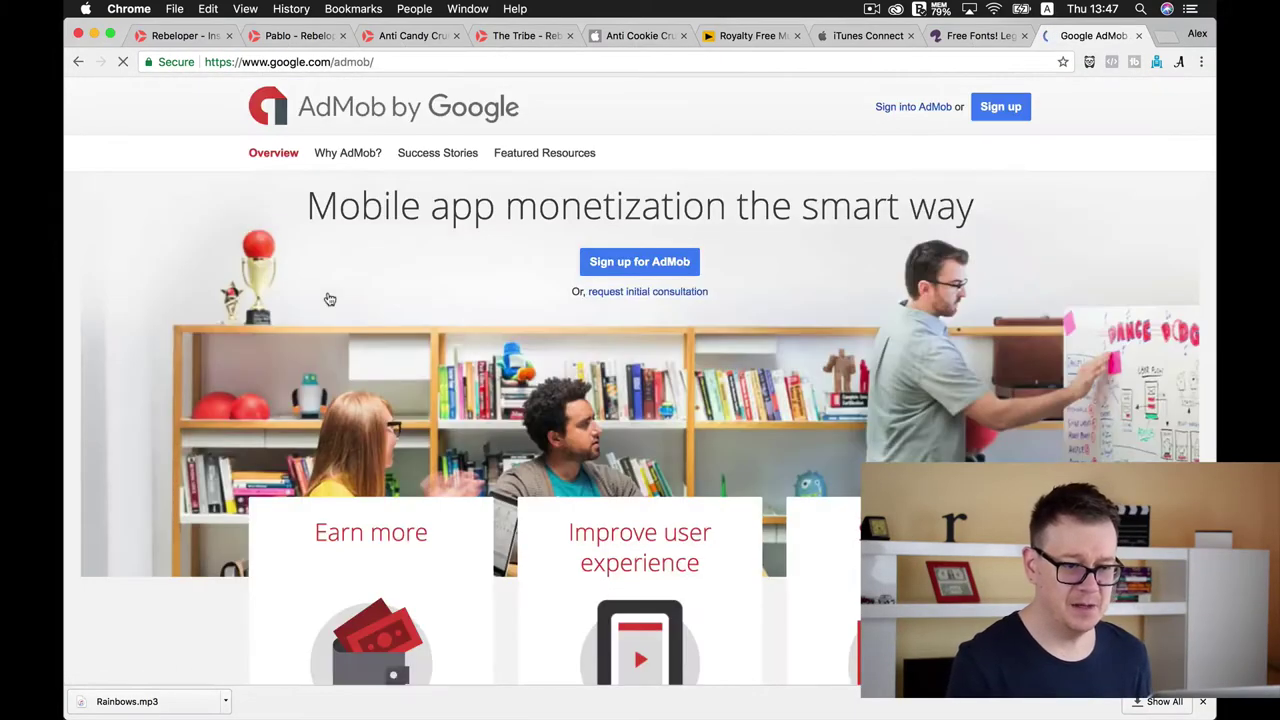
pyautogui.click(900, 110)
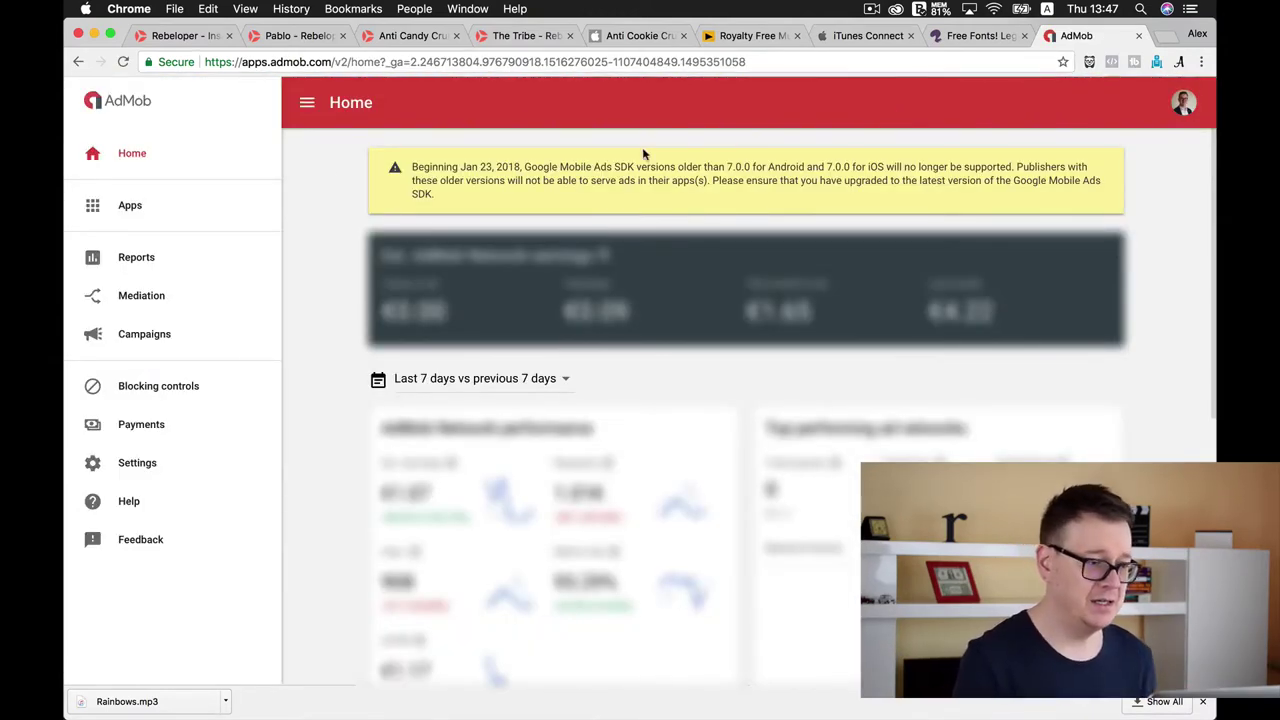
# Add a new app to AdMob as not yet published, named "Anti Cookie Crunch 2", for the iOS platform.
pyautogui.click(136, 208)
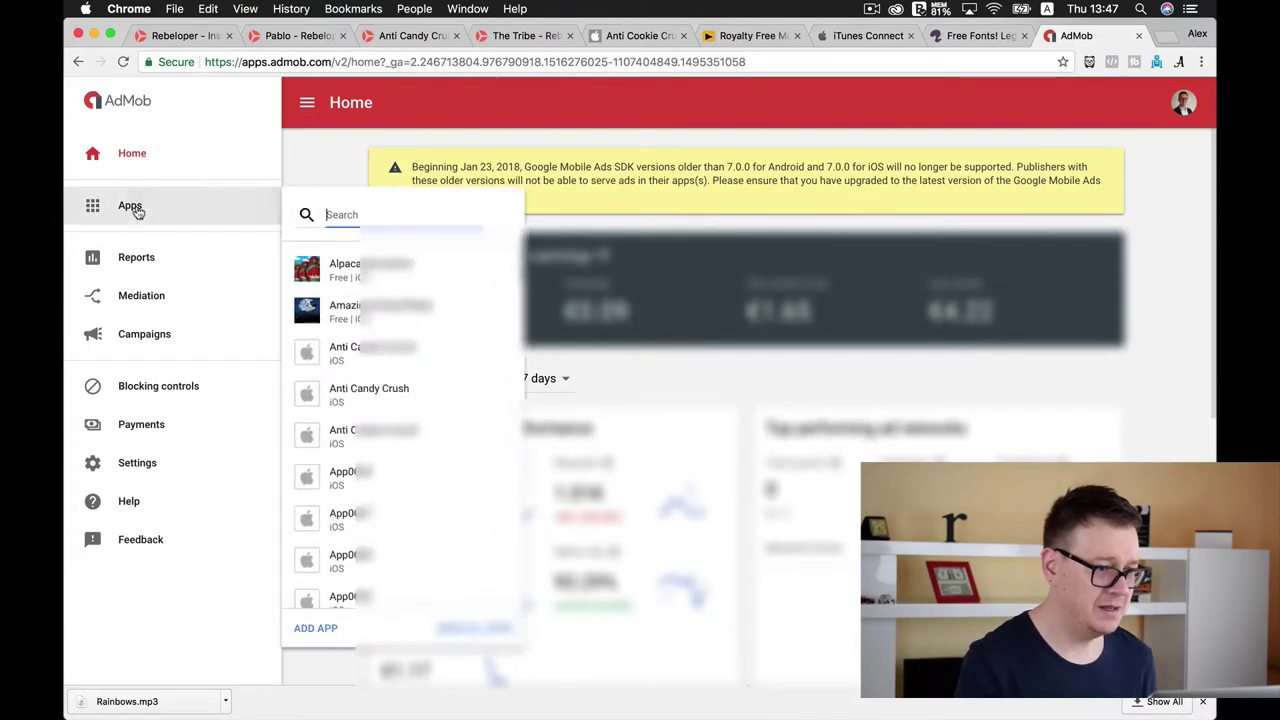
pyautogui.click(315, 627)
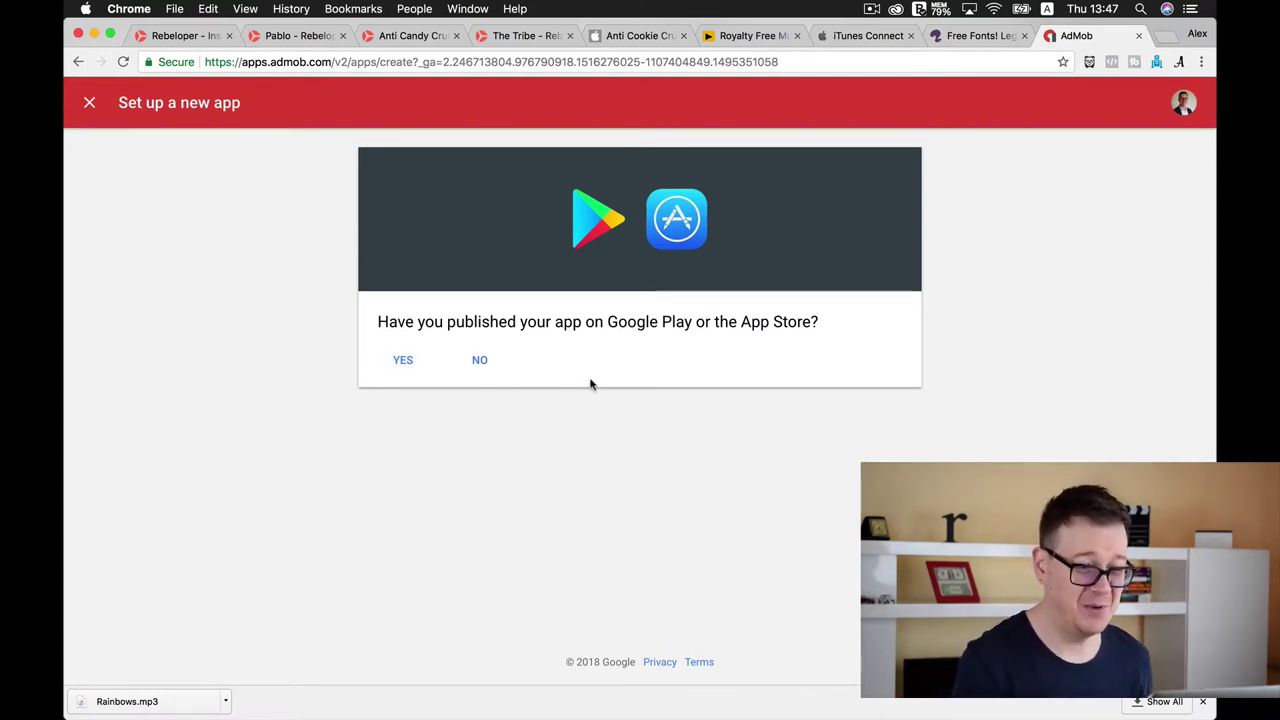
pyautogui.click(490, 362)
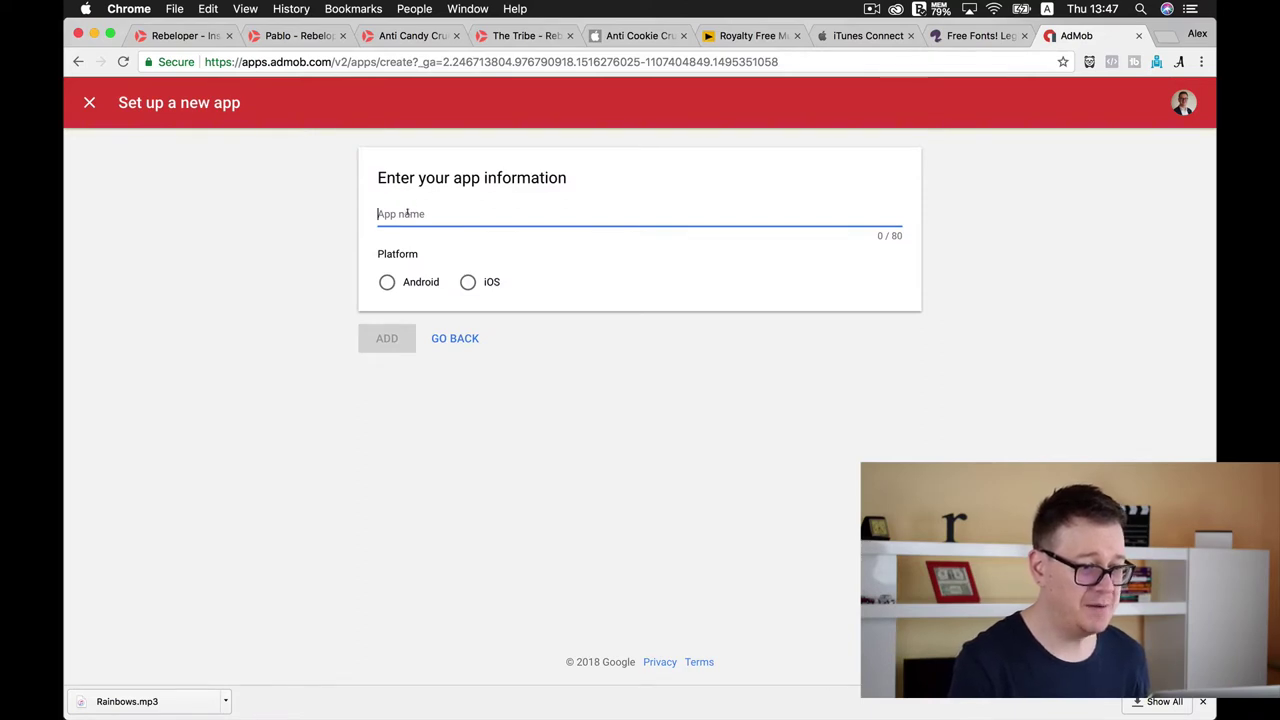
pyautogui.write('Anti Cookie Crunch 2')
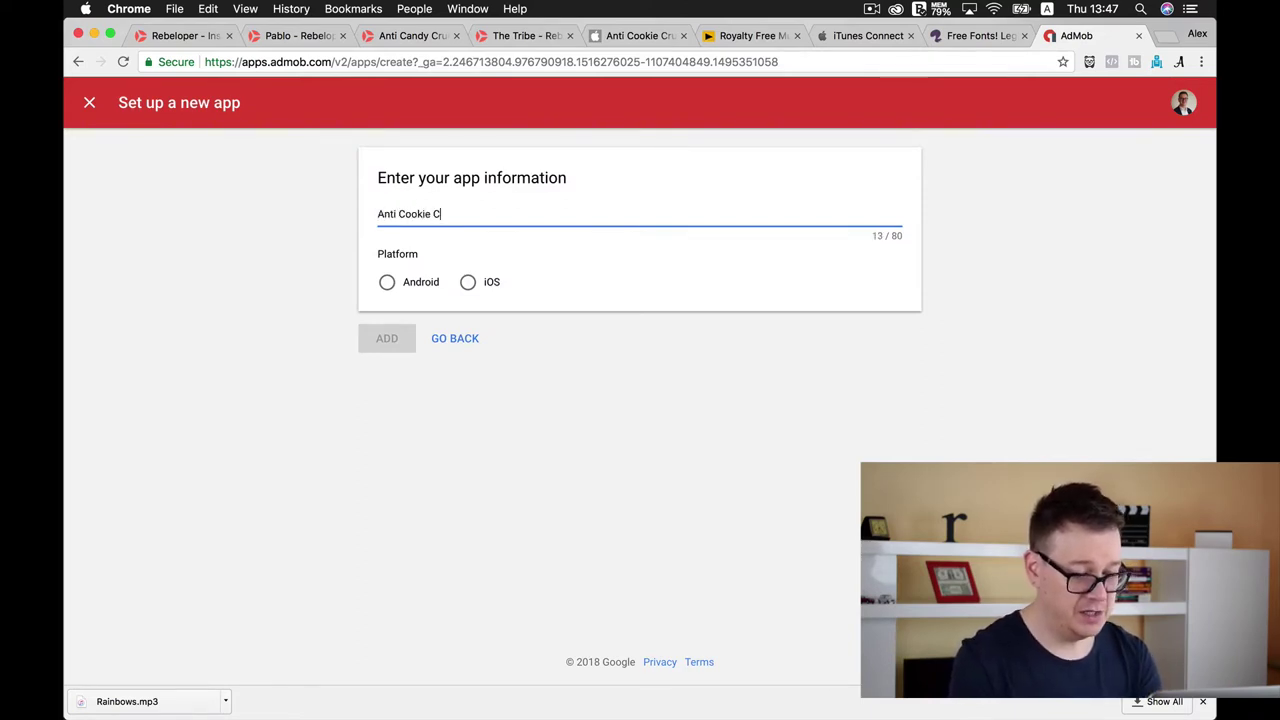
pyautogui.click(468, 282)
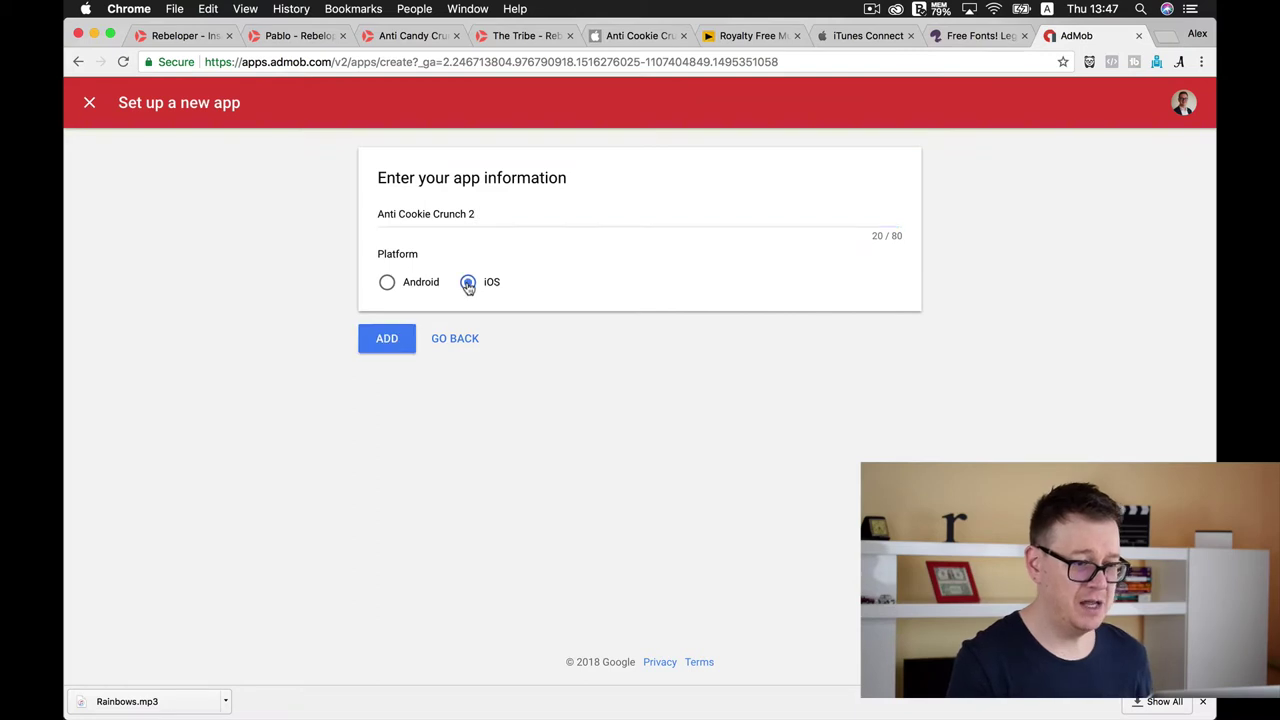
pyautogui.click(388, 339)
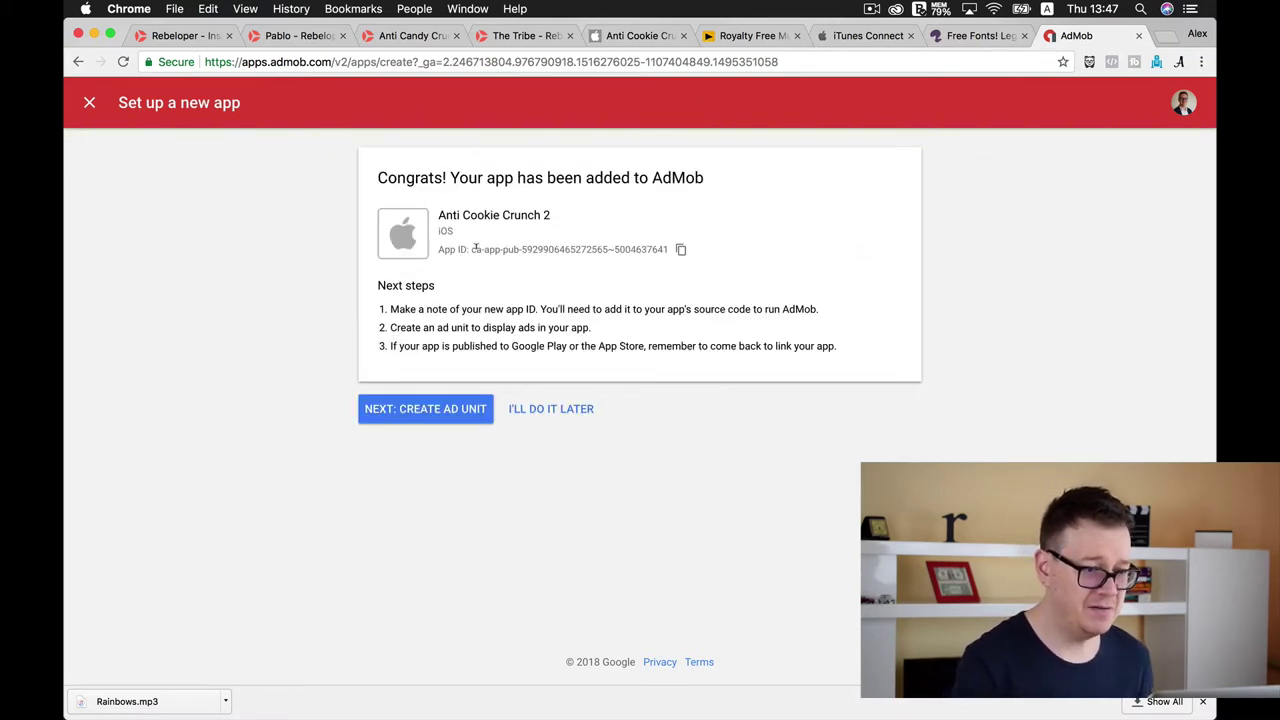
# Copy the new app's AdMob app ID and replace the adMobApplicationId string in Xcode with it.
pyautogui.click(681, 252)
pyautogui.moveTo(92, 447)
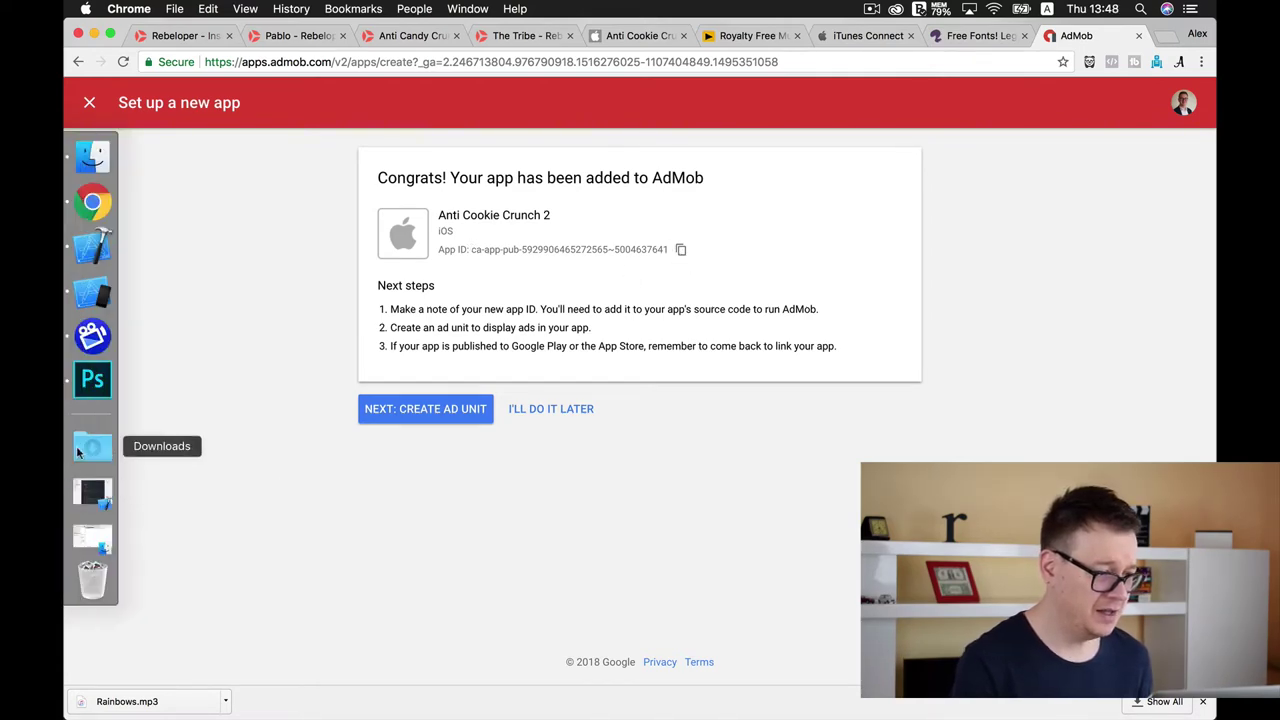
pyautogui.click(95, 257)
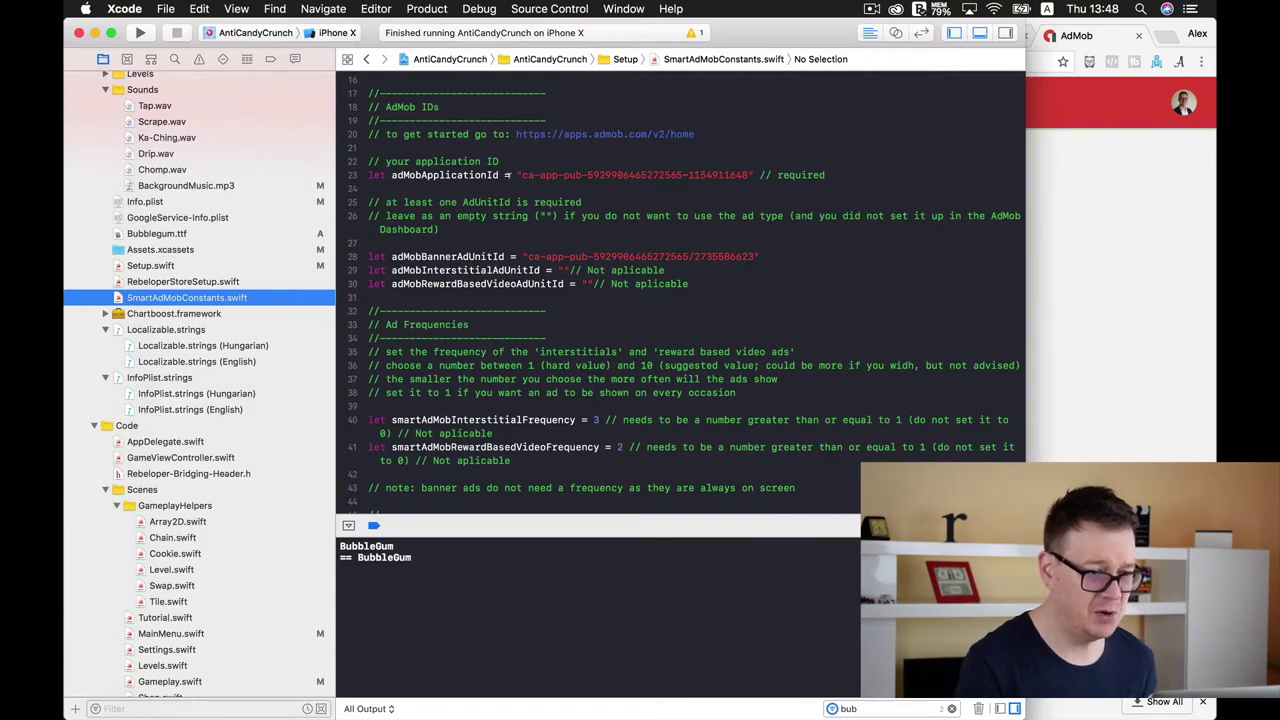
pyautogui.moveTo(522, 174); pyautogui.dragTo(748, 172)
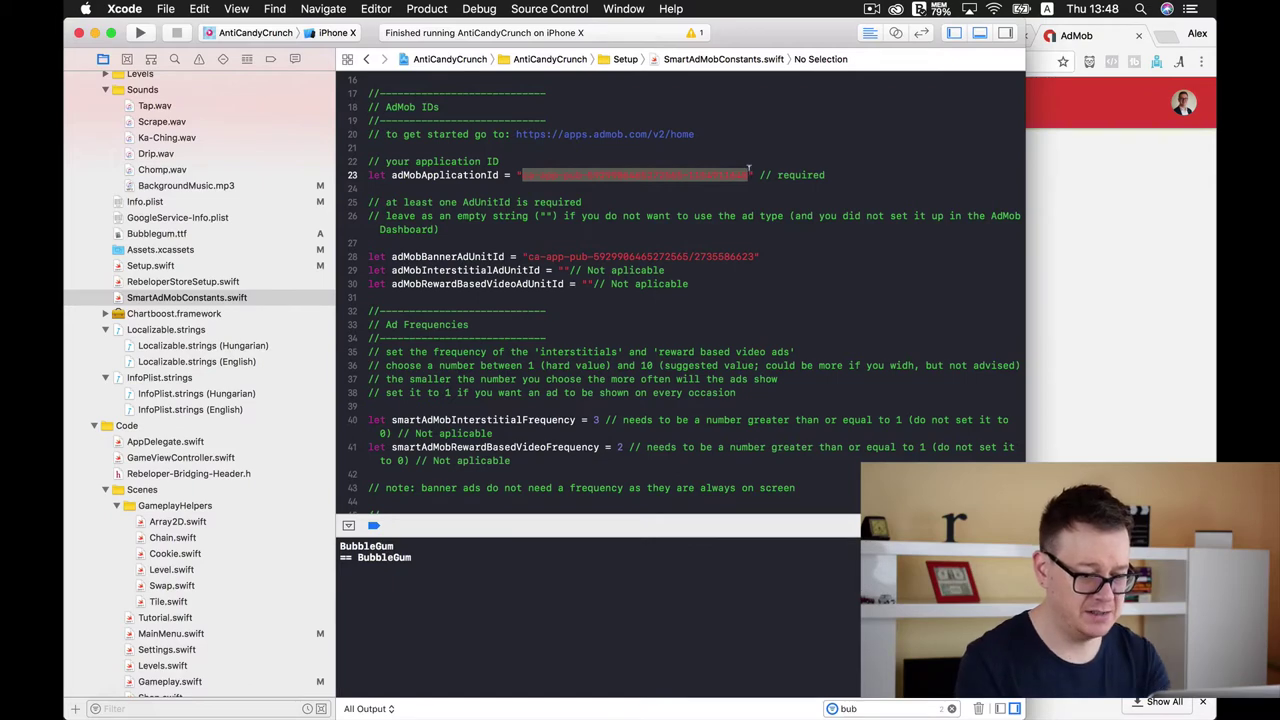
pyautogui.press('super+v')
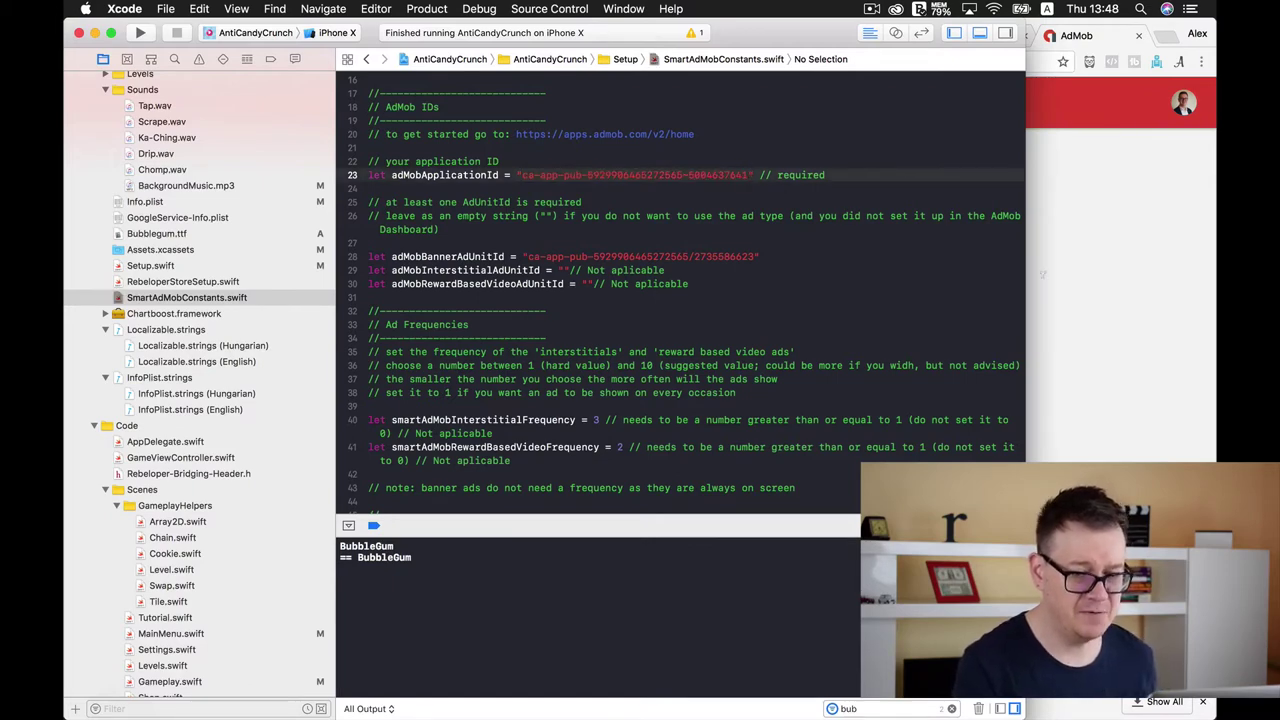
# Back in Chrome, create a Banner ad unit named "Bottom Banner" for Anti Cookie Crunch 2.
pyautogui.click(1105, 251)
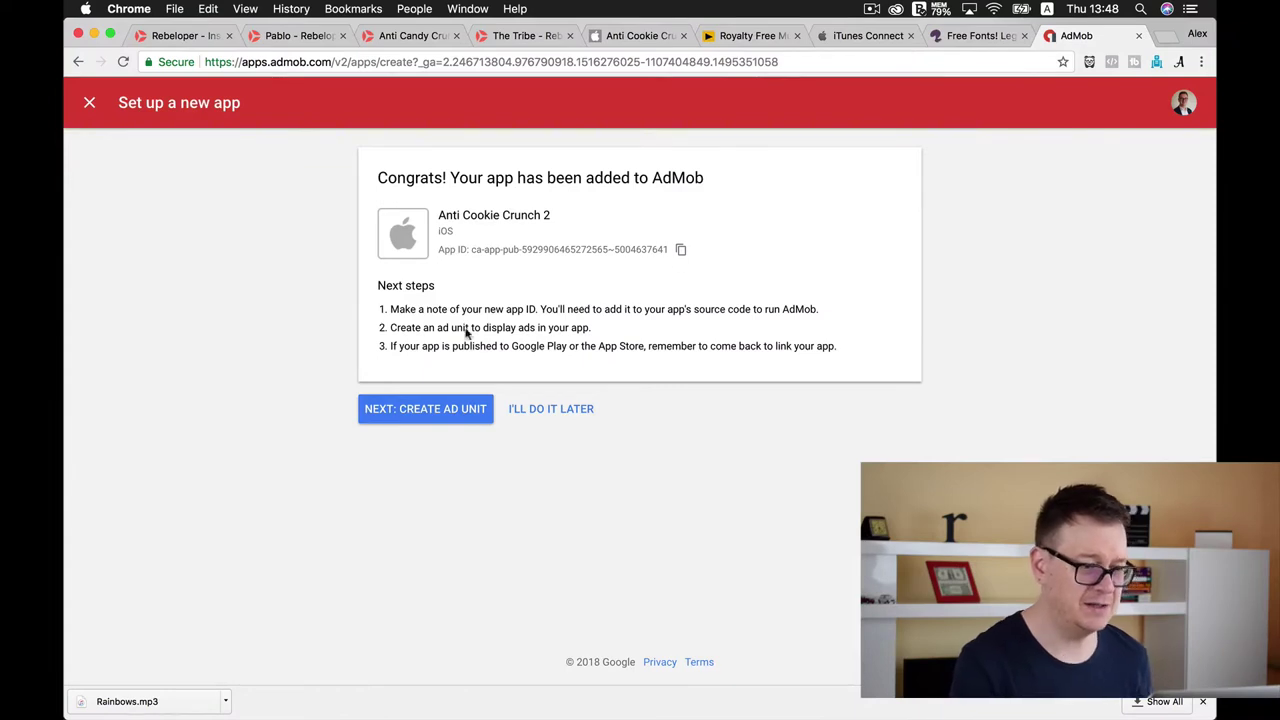
pyautogui.click(443, 417)
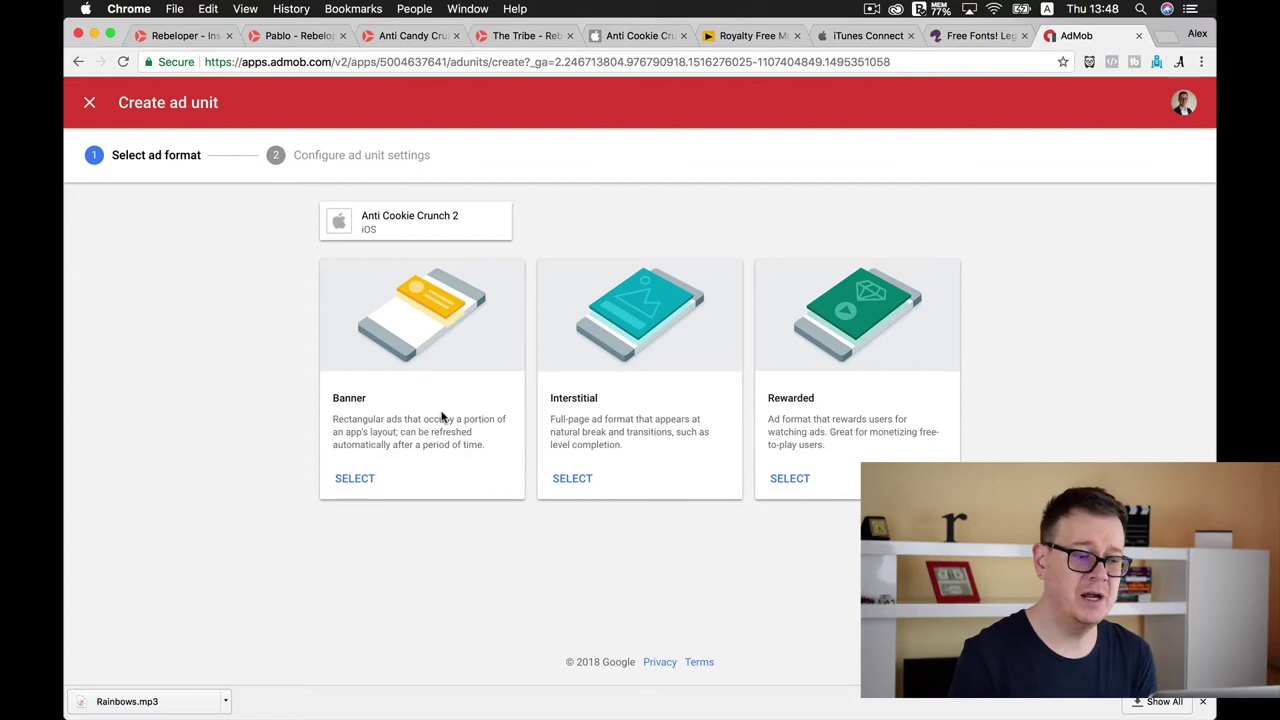
pyautogui.click(353, 479)
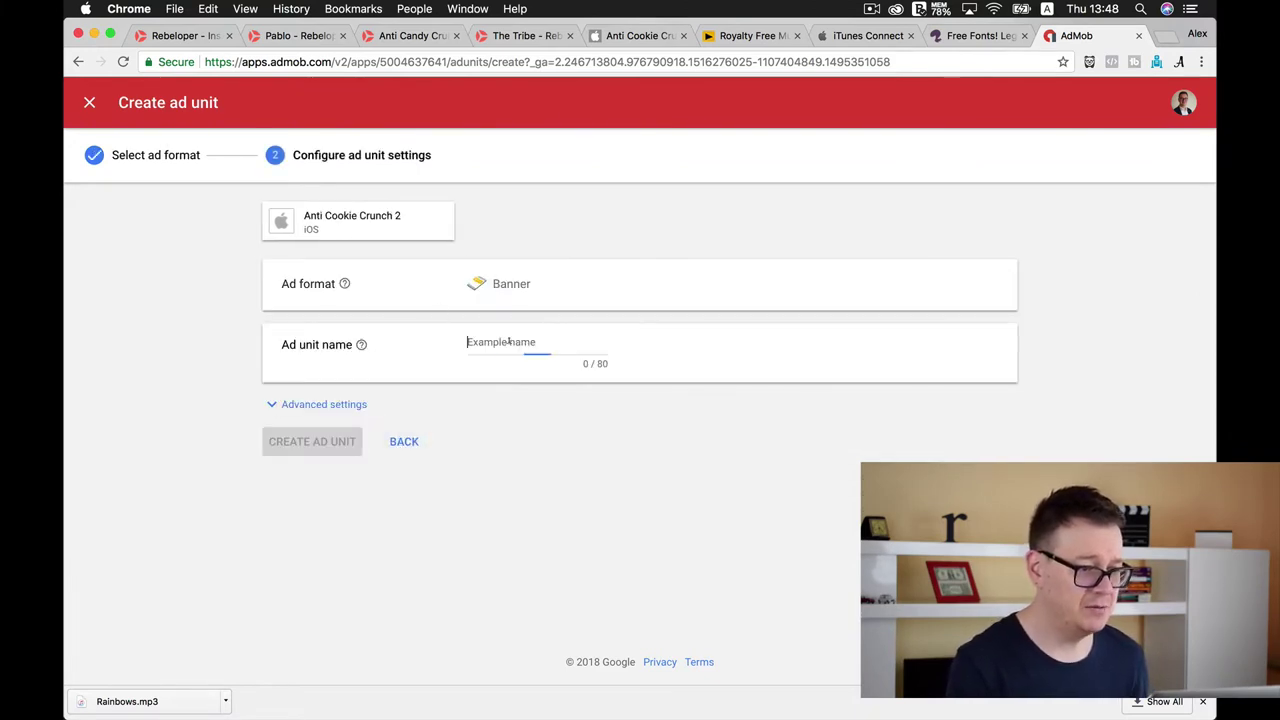
pyautogui.write('Bottom Banner')
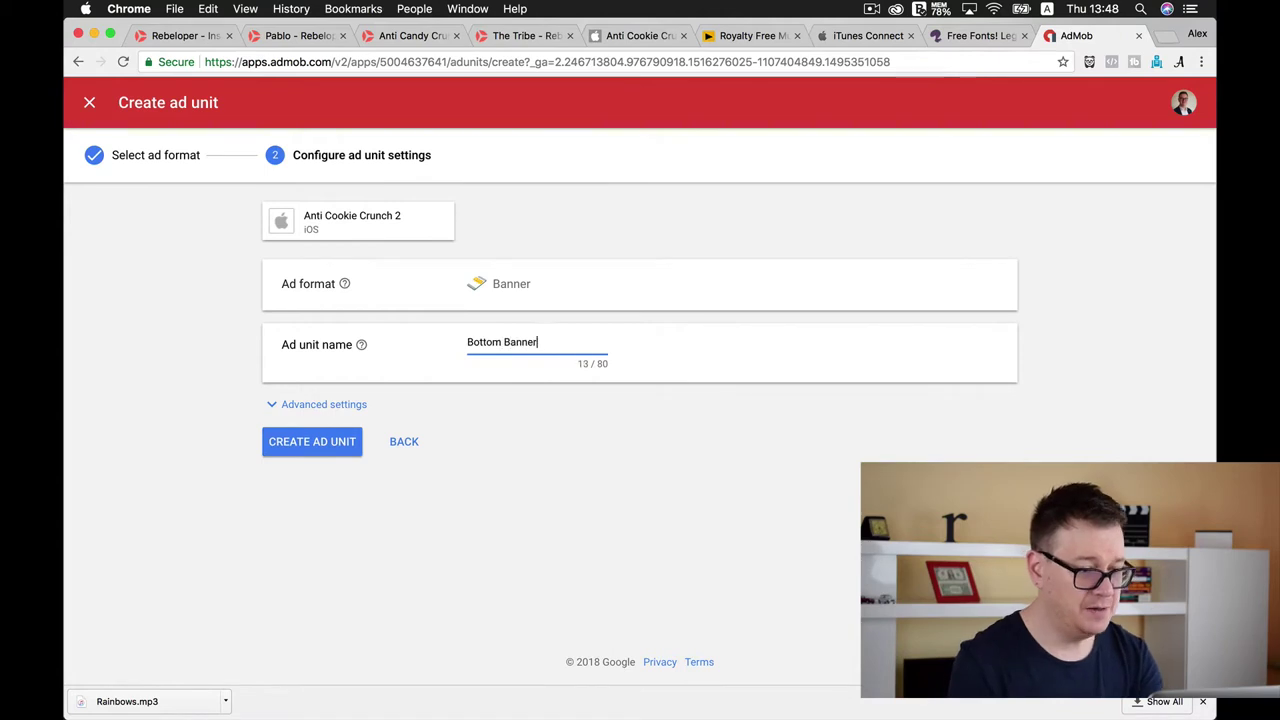
pyautogui.click(332, 446)
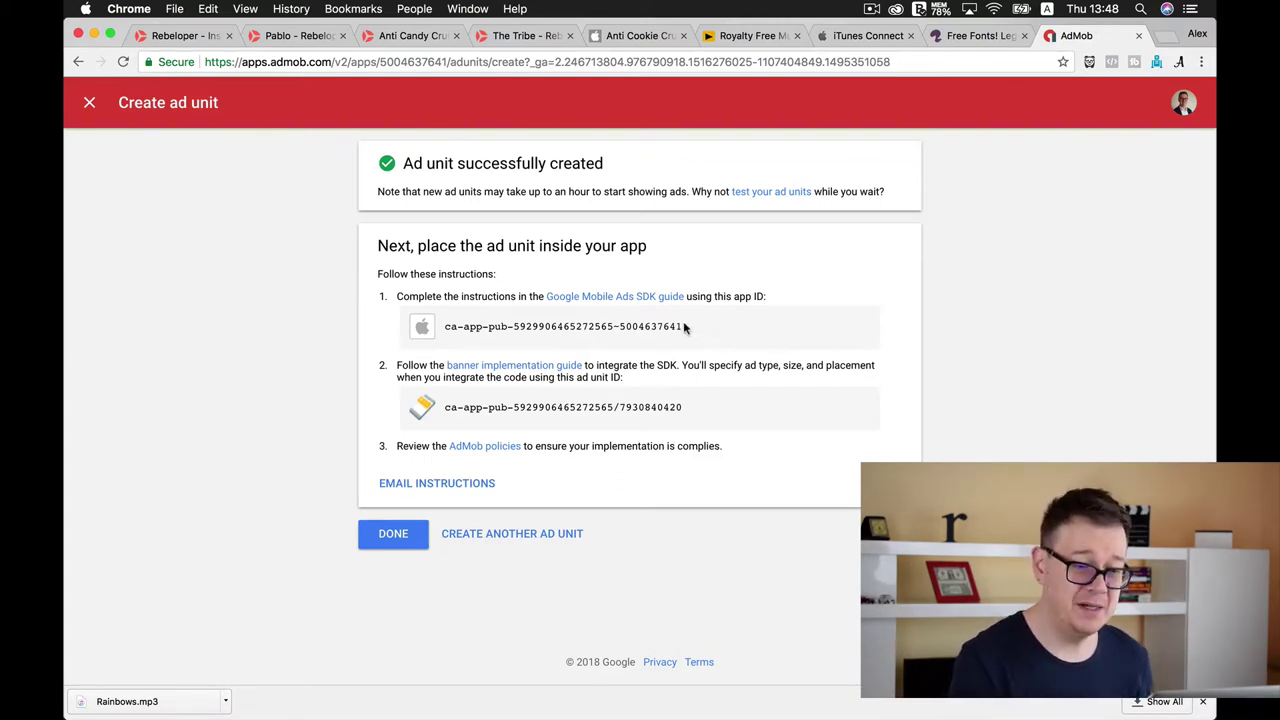
# Copy the new banner's ad unit ID, replace the adMobBannerAdUnitId string in Xcode with it, and return to Chrome.
pyautogui.moveTo(682, 326); pyautogui.dragTo(440, 334)
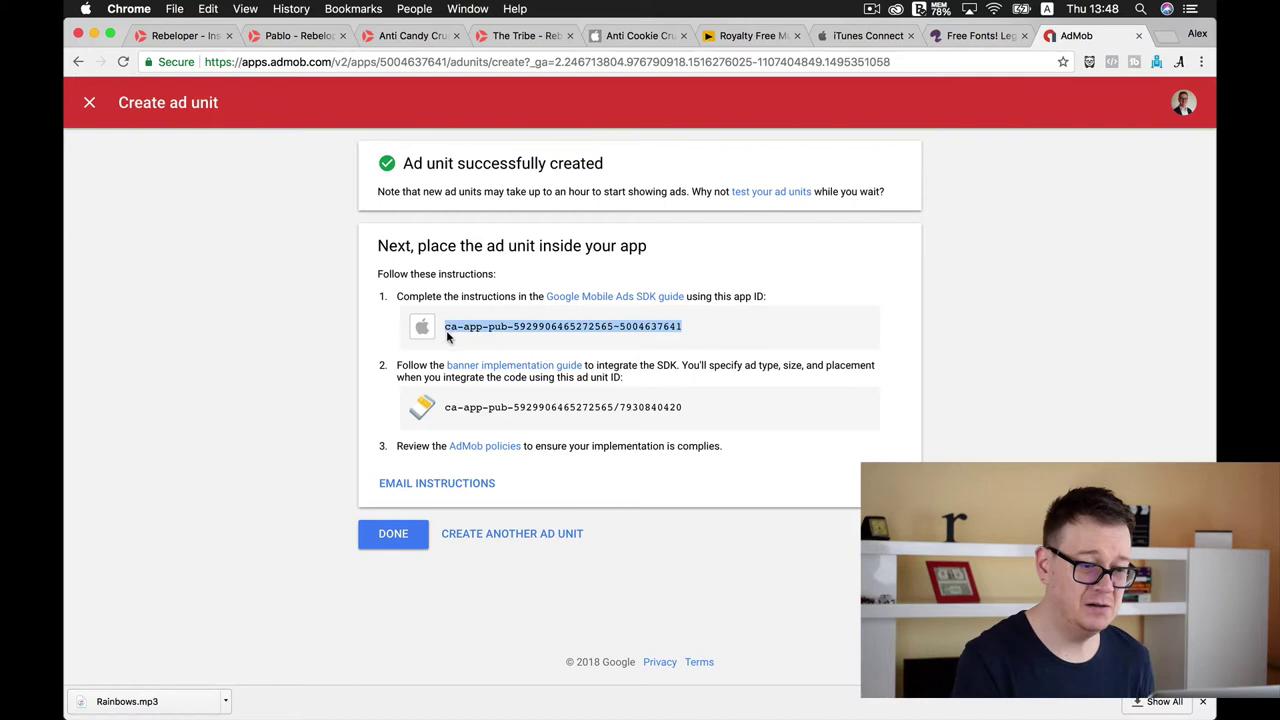
pyautogui.click(701, 419)
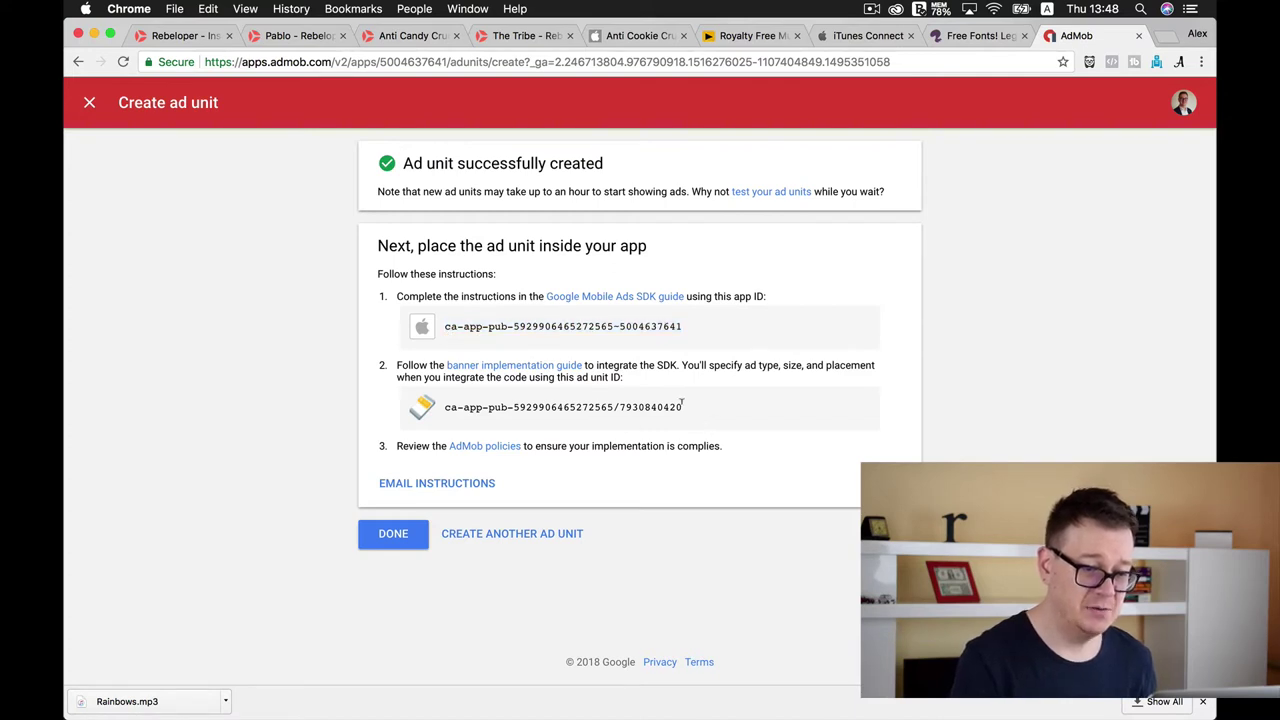
pyautogui.moveTo(682, 405); pyautogui.dragTo(450, 404)
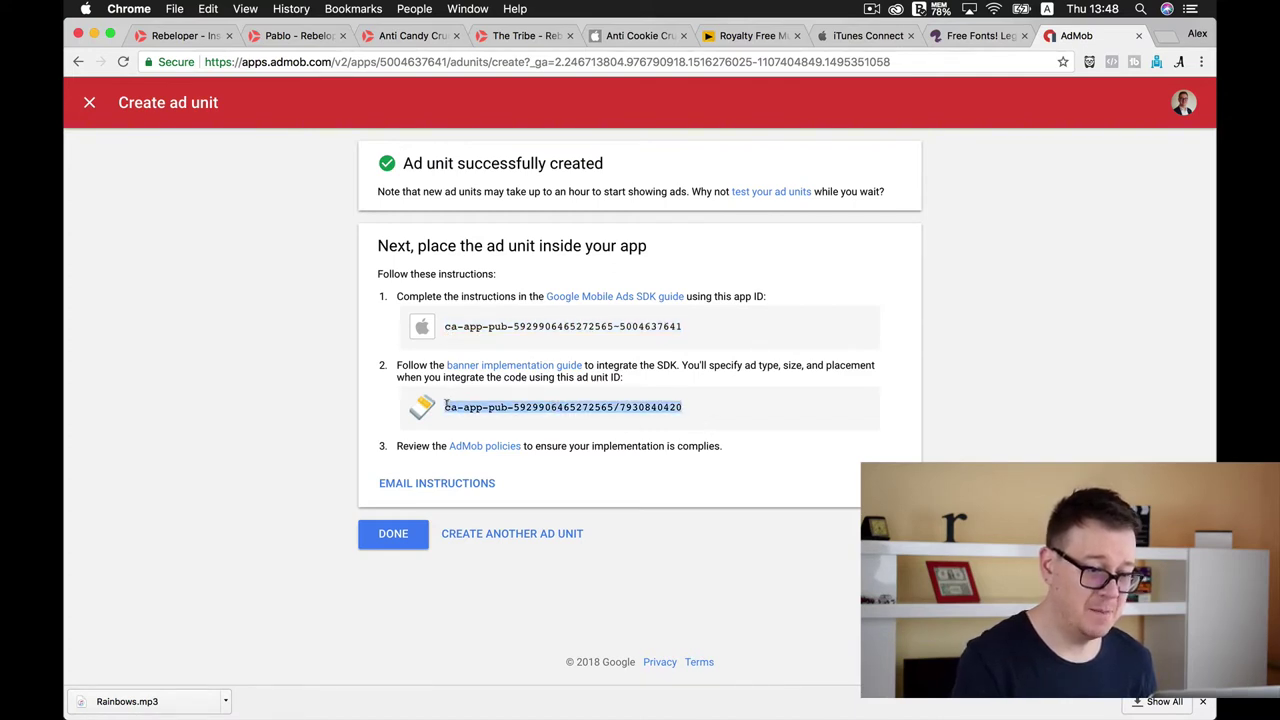
pyautogui.moveTo(64, 403)
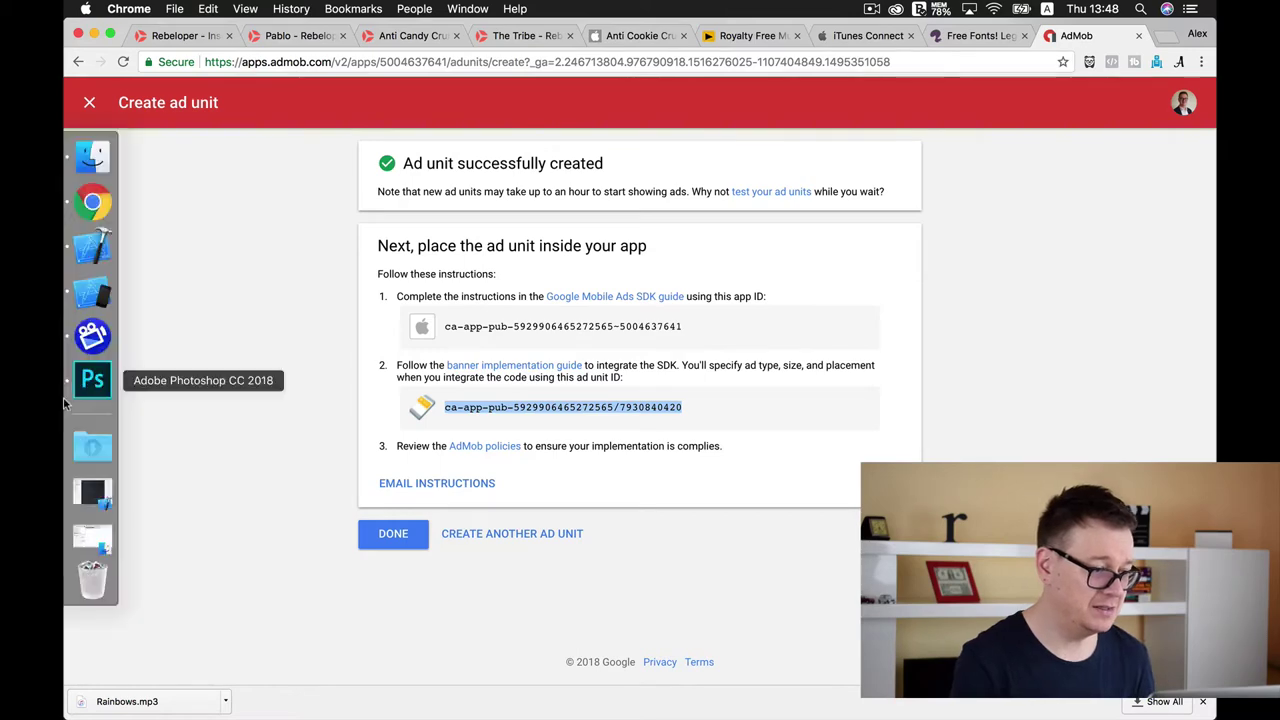
pyautogui.click(91, 249)
pyautogui.moveTo(760, 256); pyautogui.dragTo(527, 256)
pyautogui.press('super+v')
pyautogui.click(1090, 322)
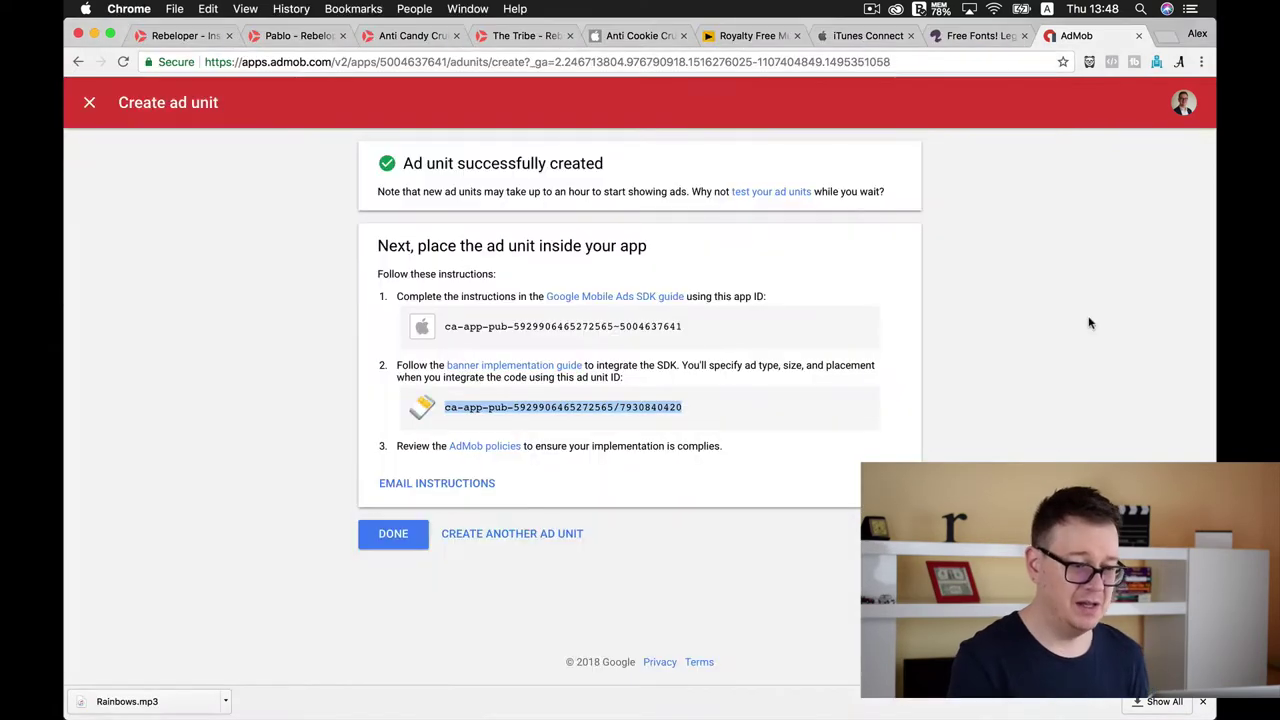
# Finish the ad unit creation and start linking Anti Cookie Crunch 2 to Firebase from its AdMob app settings.
pyautogui.click(386, 546)
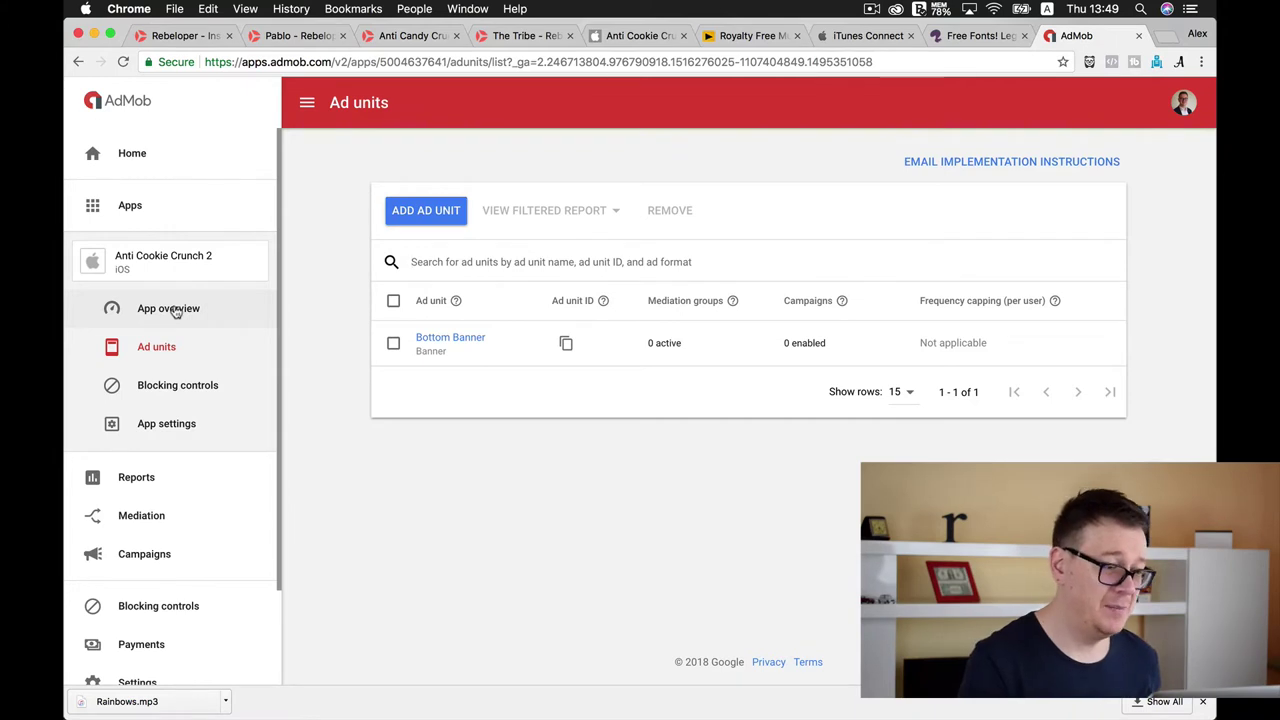
pyautogui.click(174, 312)
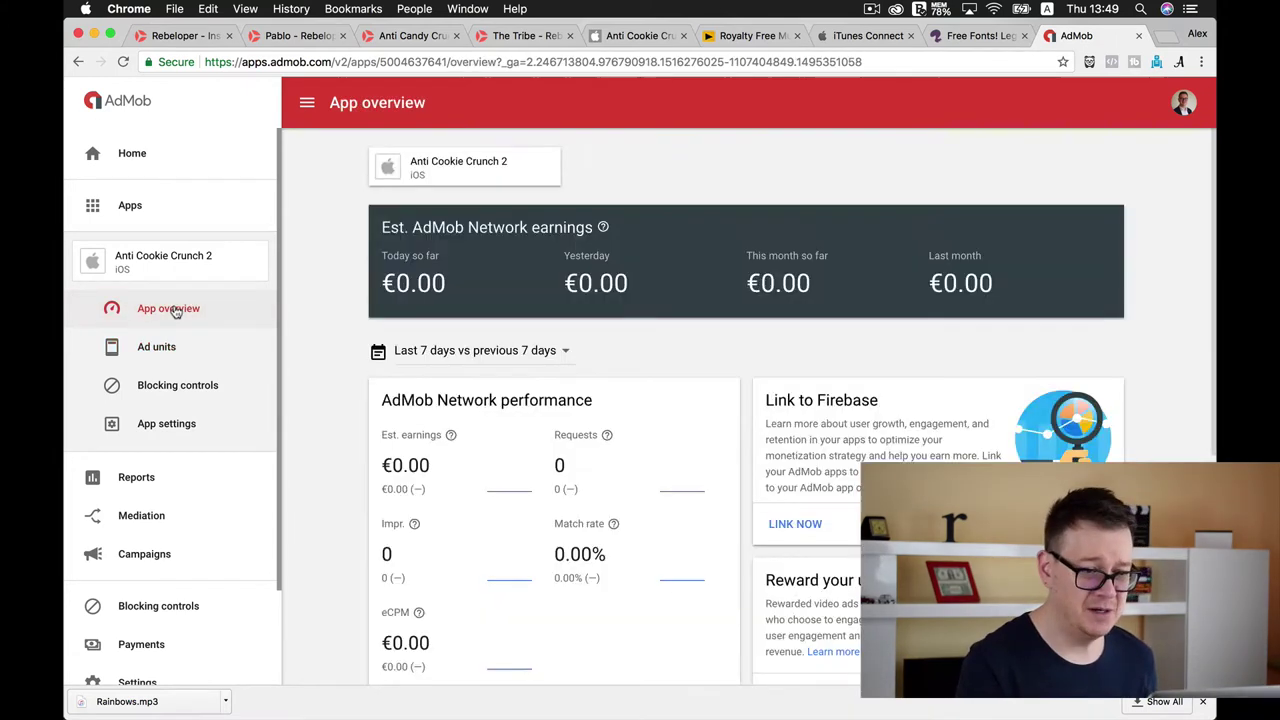
pyautogui.click(163, 423)
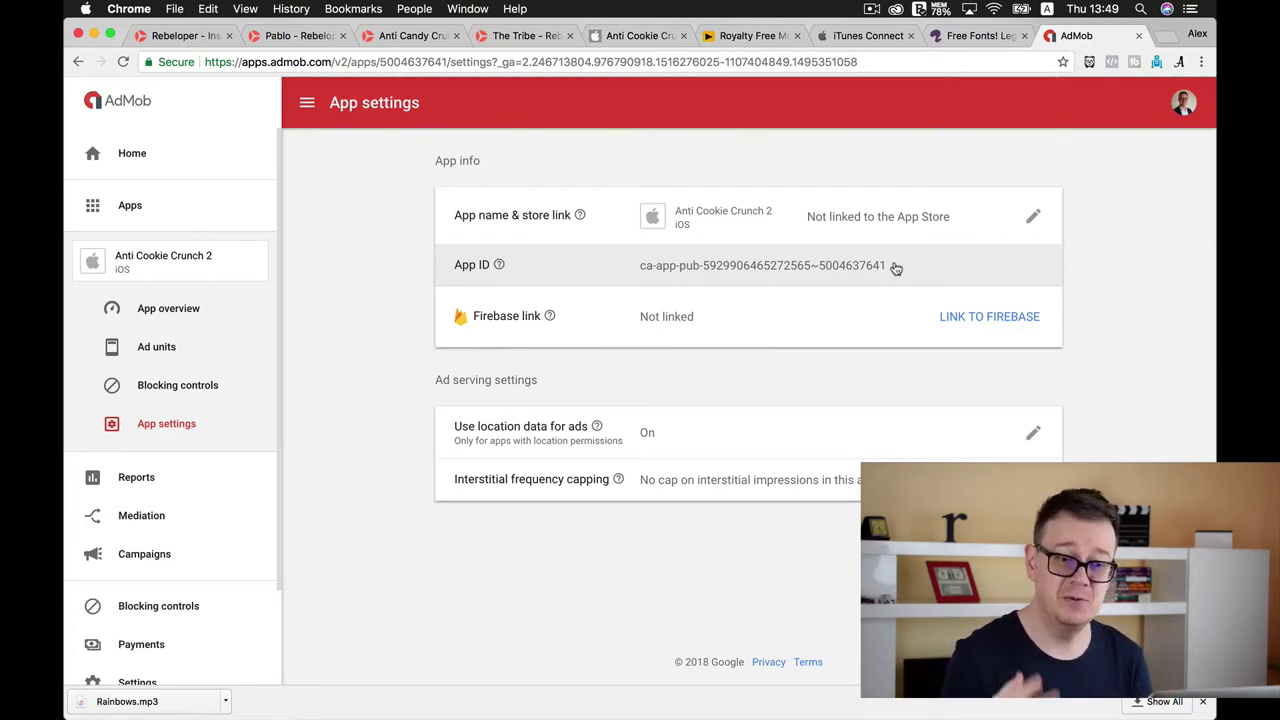
pyautogui.click(997, 322)
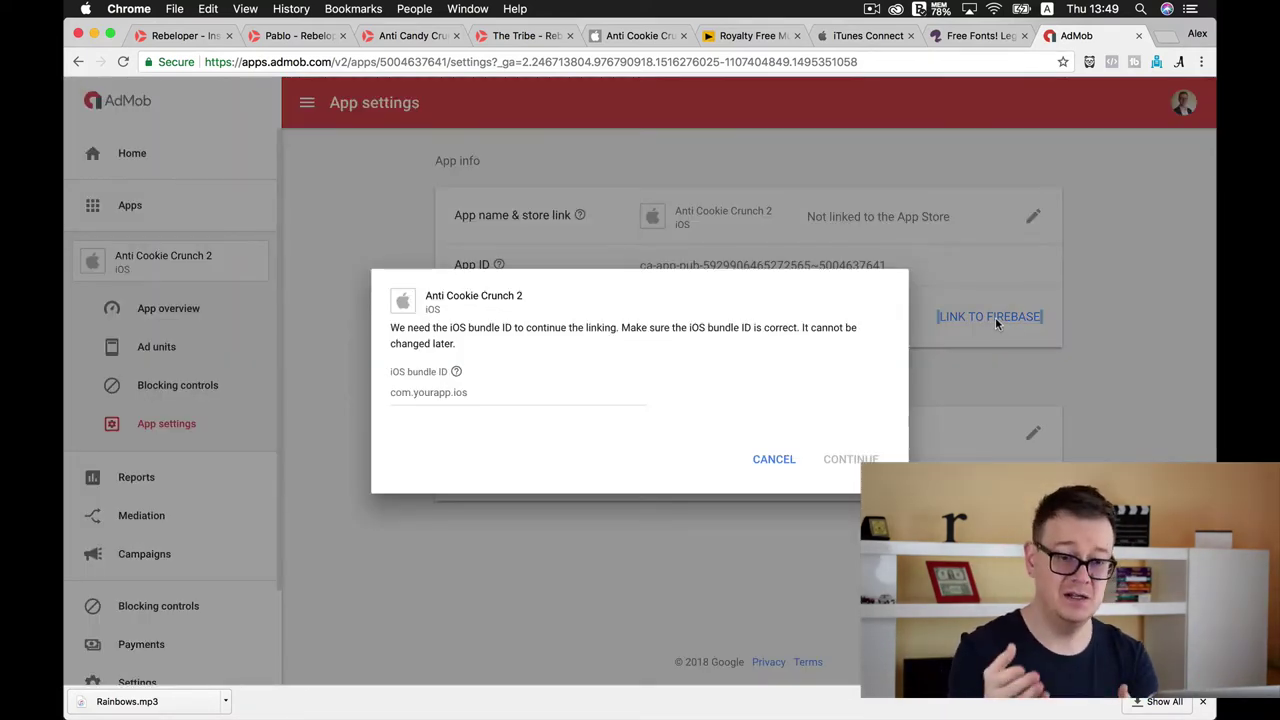
pyautogui.click(440, 391)
# Switch to Xcode and copy the bundle identifier from the AntiCandyCrunch target's general settings.
pyautogui.moveTo(65, 394)
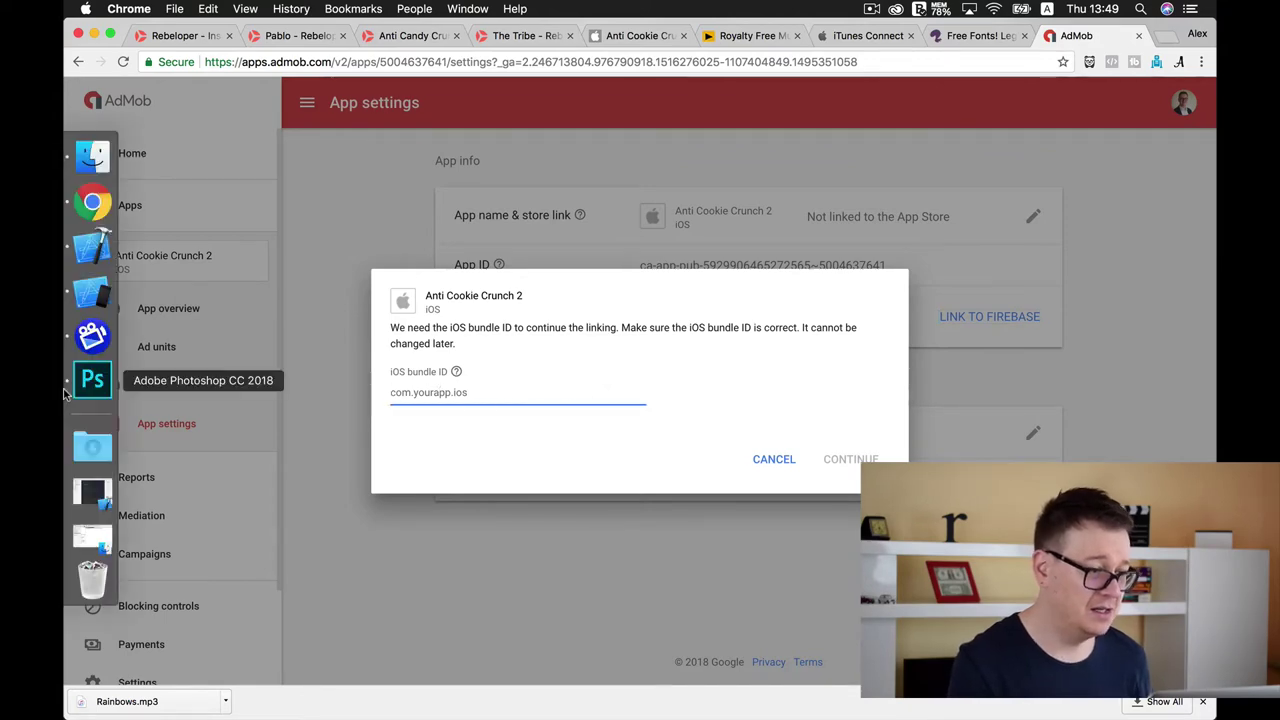
pyautogui.click(90, 247)
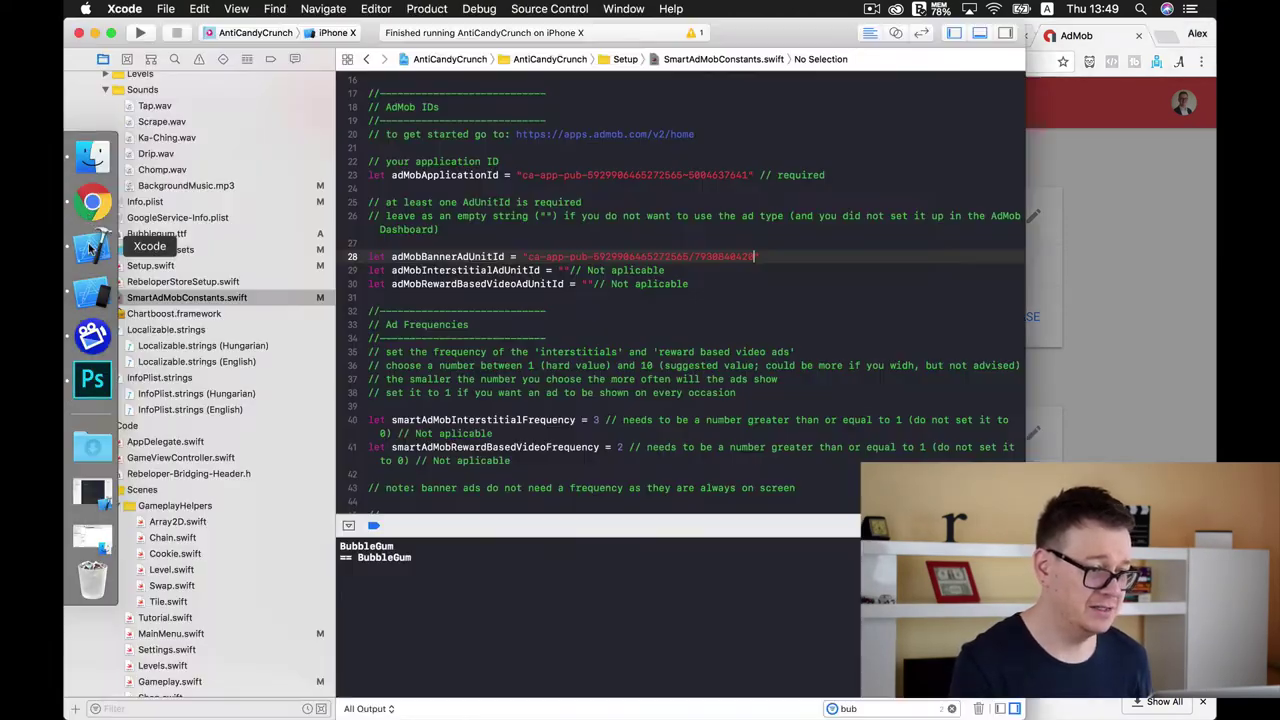
pyautogui.scroll(3, 205, 115)
pyautogui.click(178, 80)
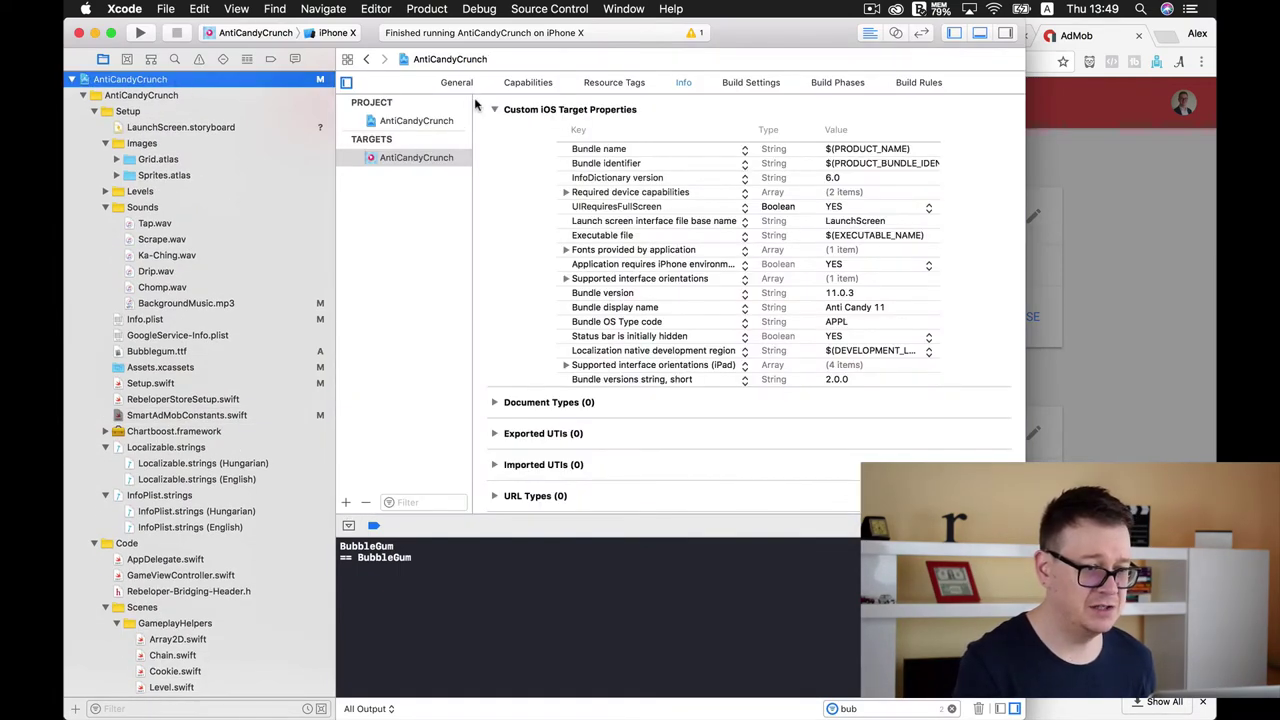
pyautogui.click(466, 86)
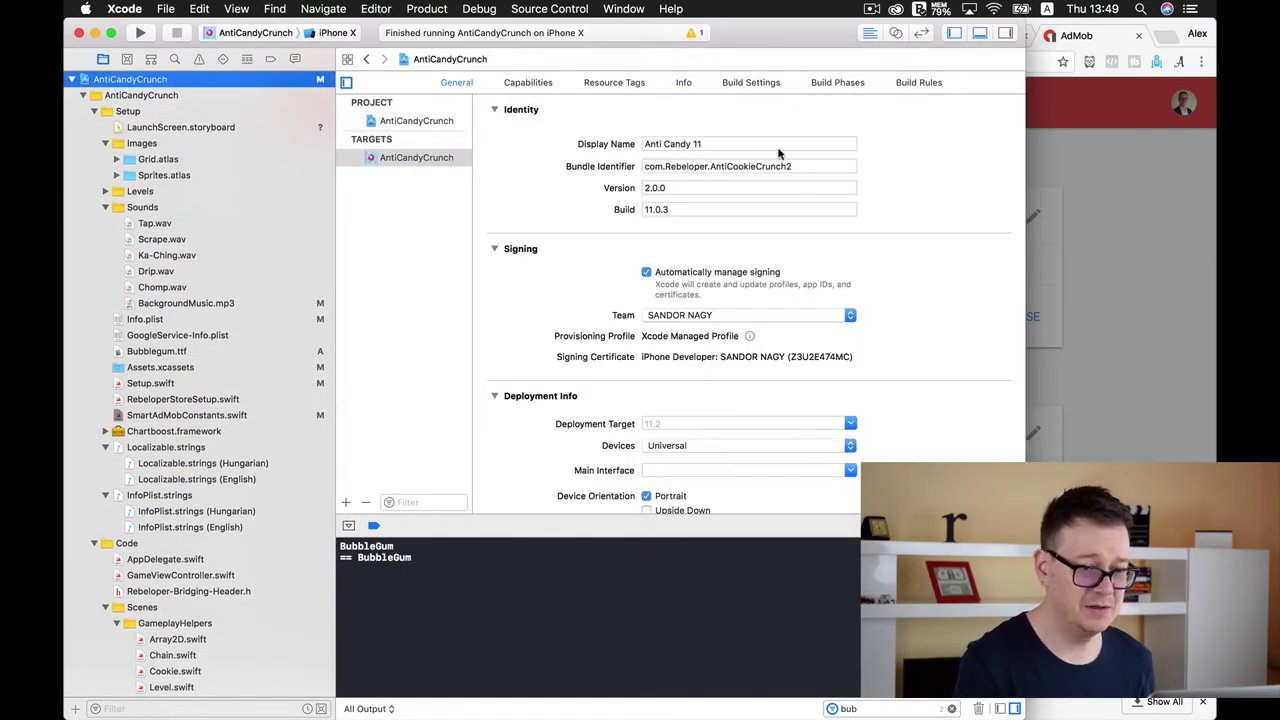
pyautogui.tripleClick(801, 165)
pyautogui.press('super+c')
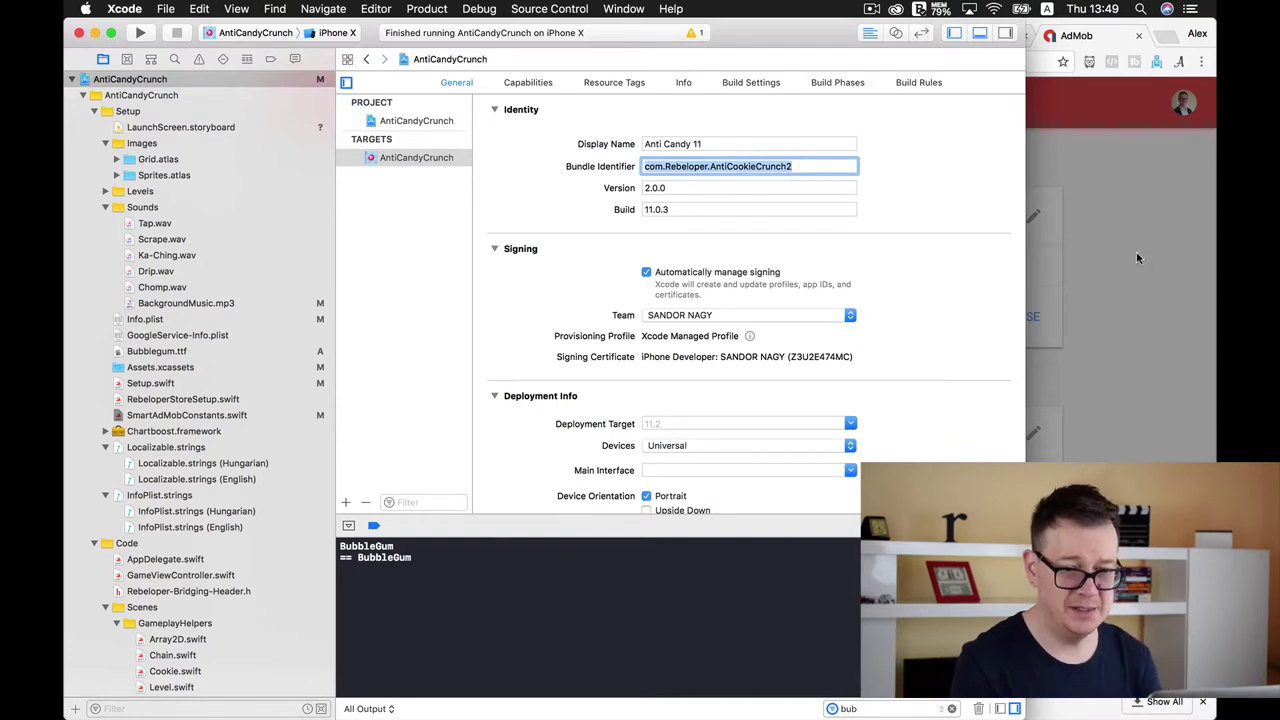
# Back in Chrome, submit com.Rebeloper.AntiCookieCrunch2 as the iOS bundle ID for the Firebase link.
pyautogui.click(1171, 256)
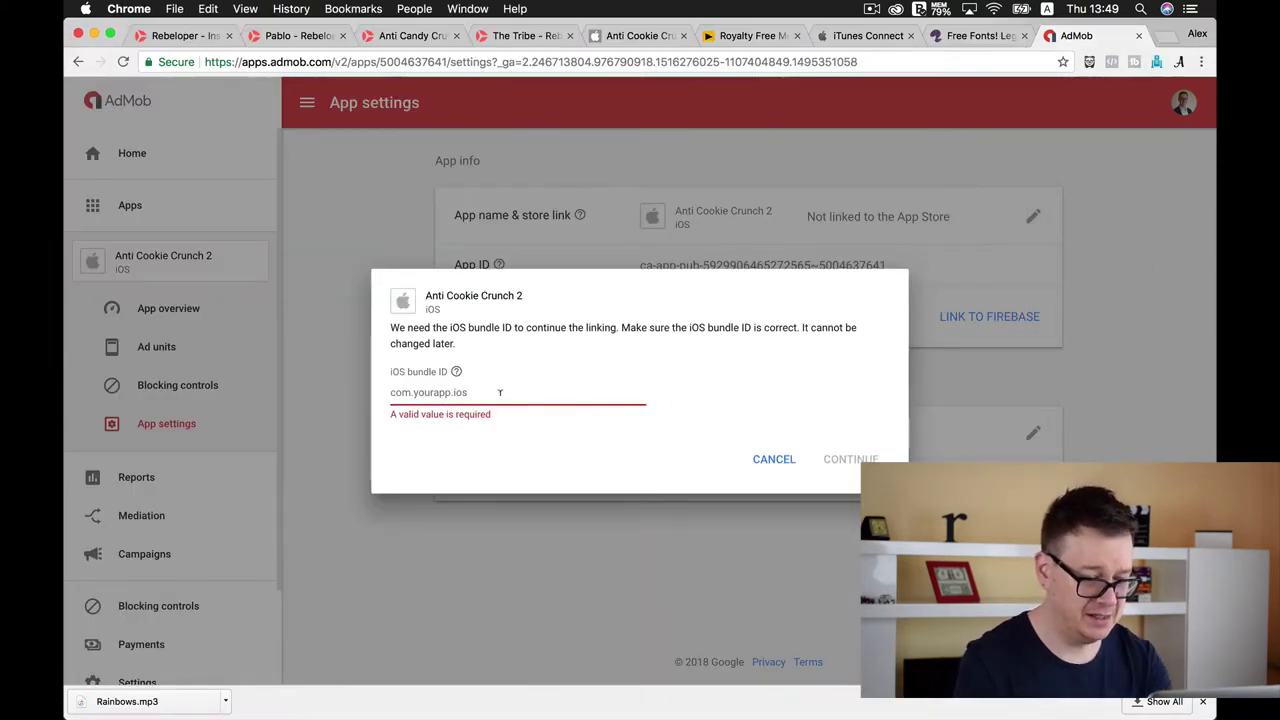
pyautogui.press('super+v')
pyautogui.click(534, 460)
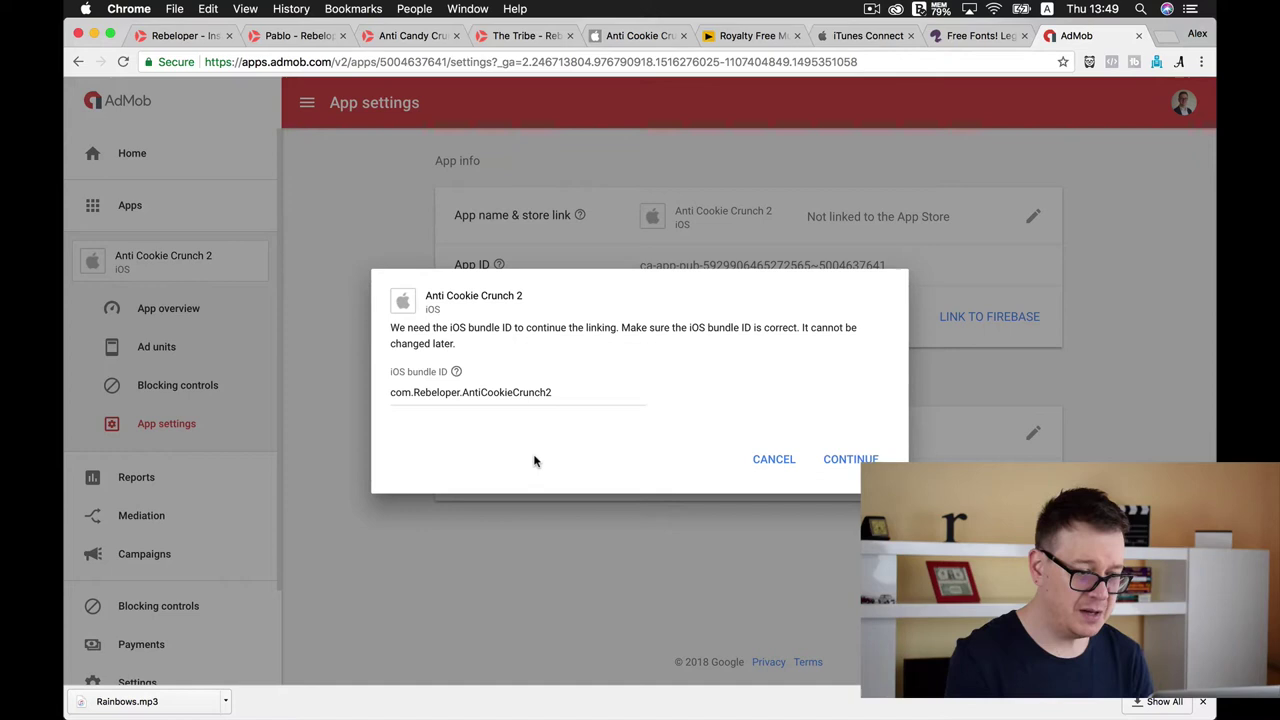
pyautogui.click(849, 461)
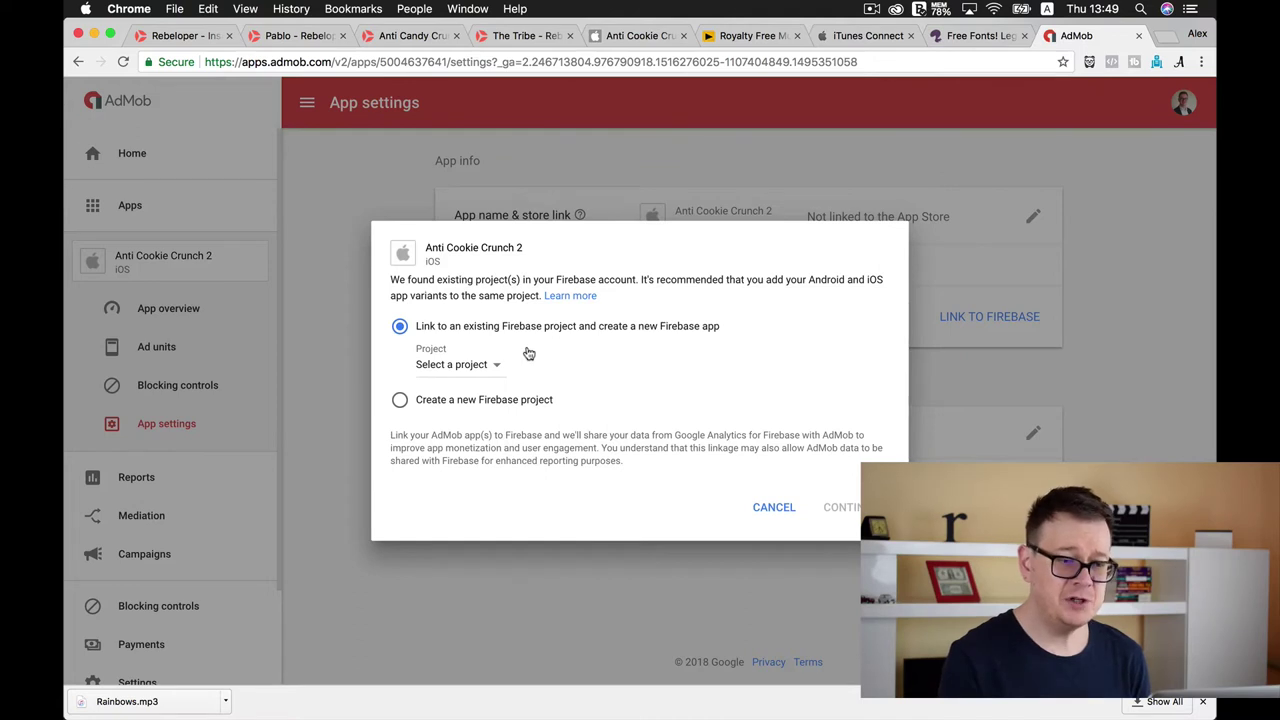
# Link the app to a new Firebase project named "Anti Cookie Crunch 2".
pyautogui.click(405, 401)
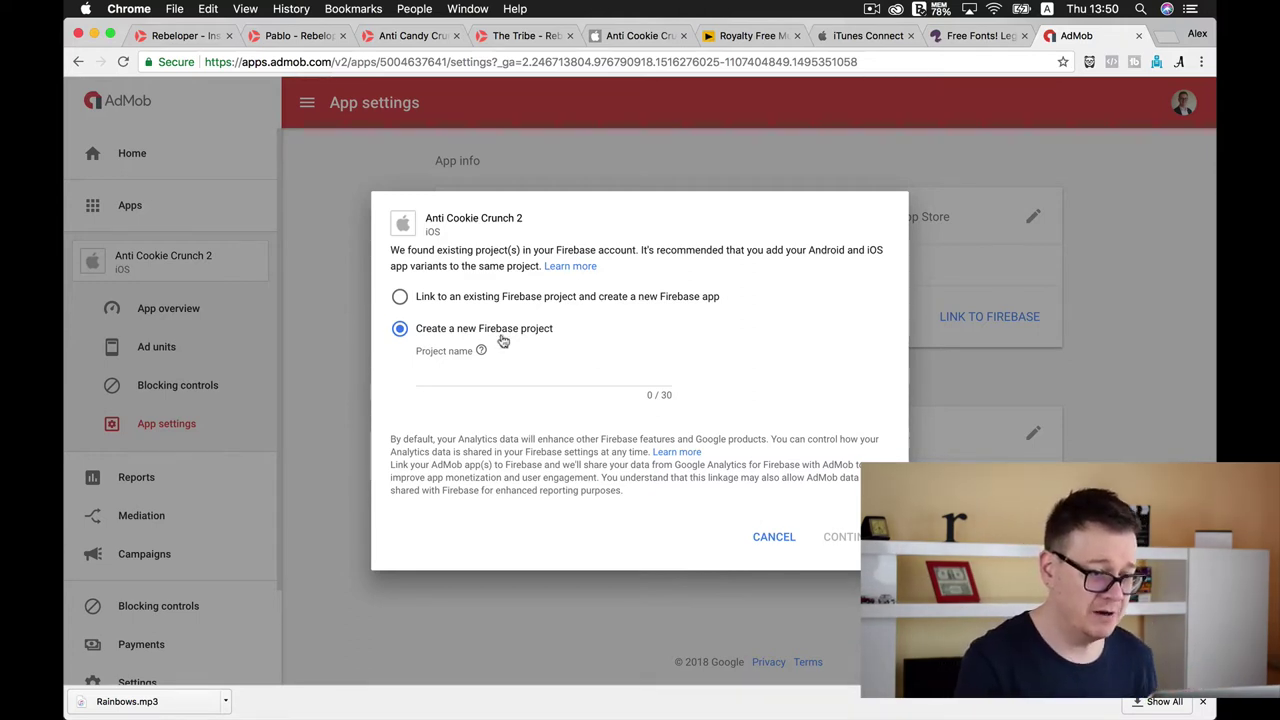
pyautogui.click(495, 373)
pyautogui.write('A')
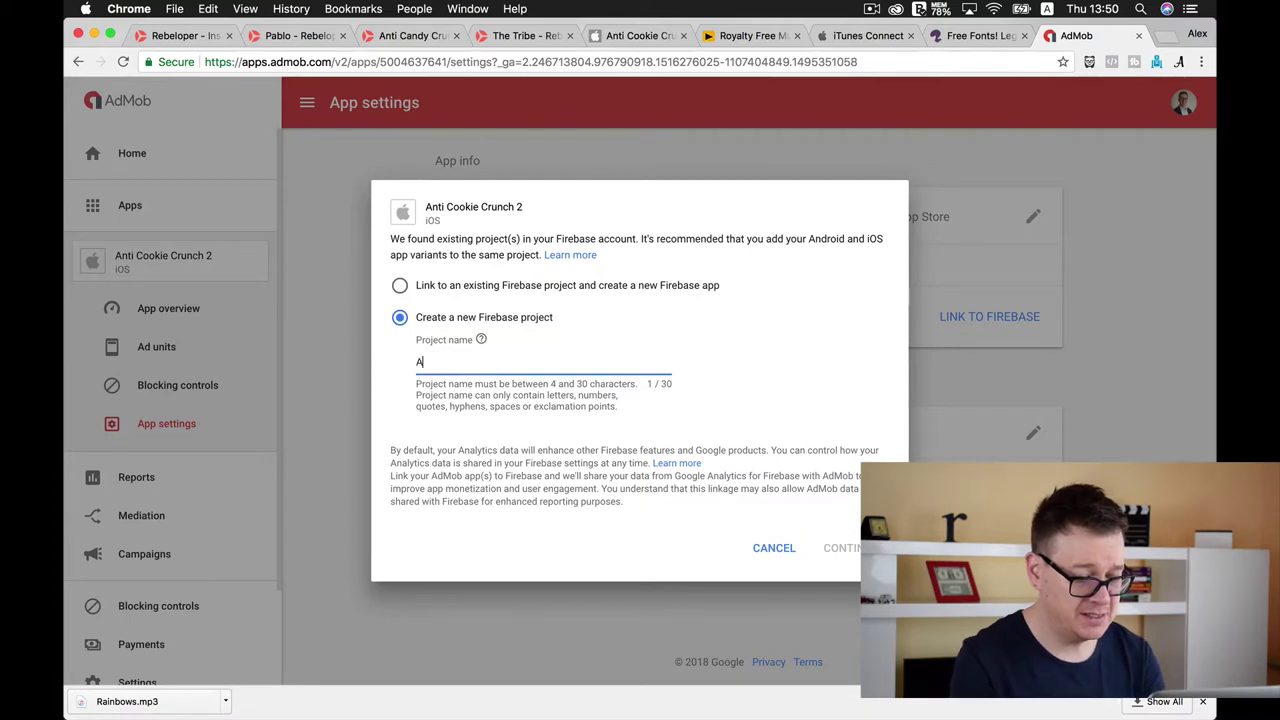
pyautogui.write('nti Cookie Crunch 2')
pyautogui.click(852, 541)
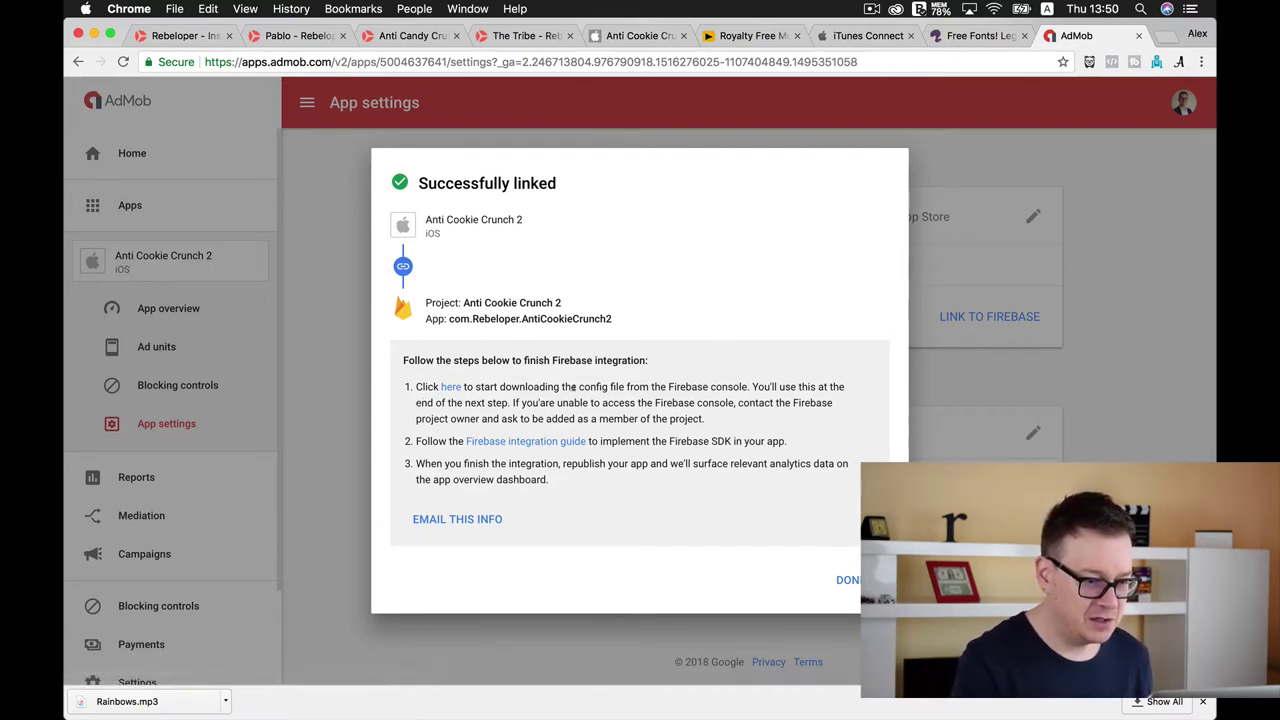
# Download the Firebase config file, then switch to Xcode and move the project's old GoogleService-Info.plist to the Trash.
pyautogui.click(451, 388)
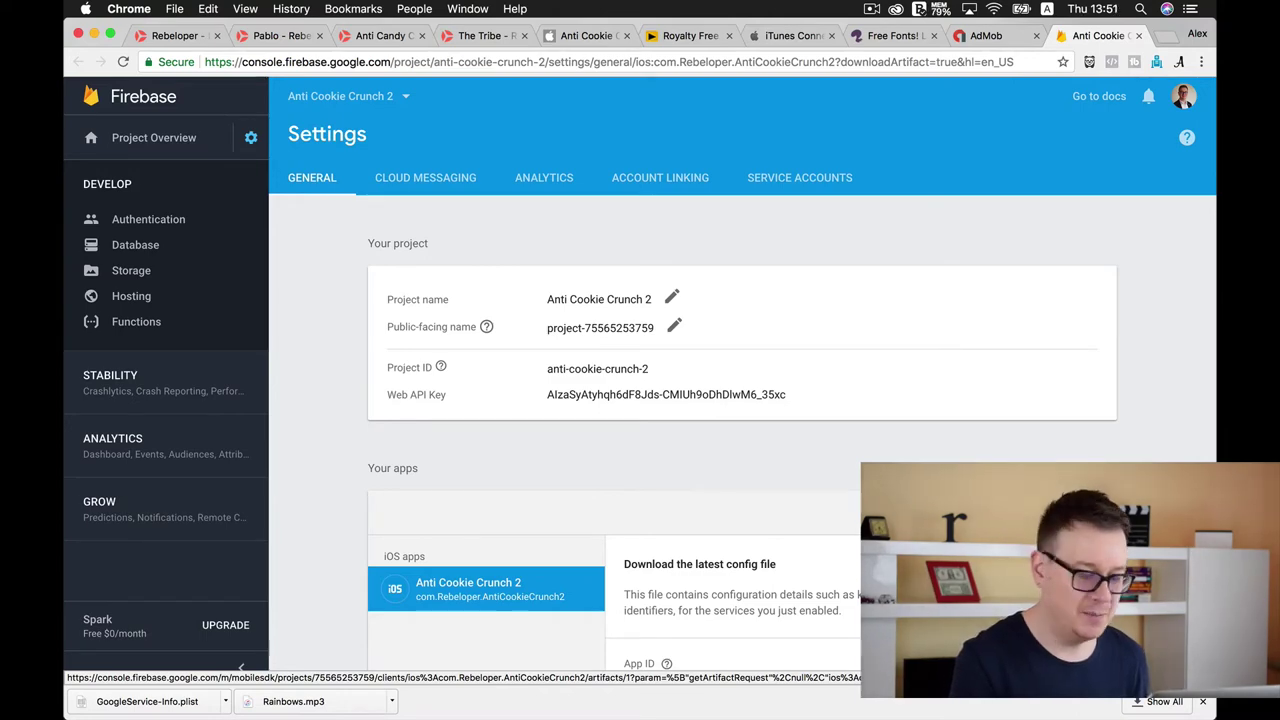
pyautogui.moveTo(104, 186)
pyautogui.click(92, 245)
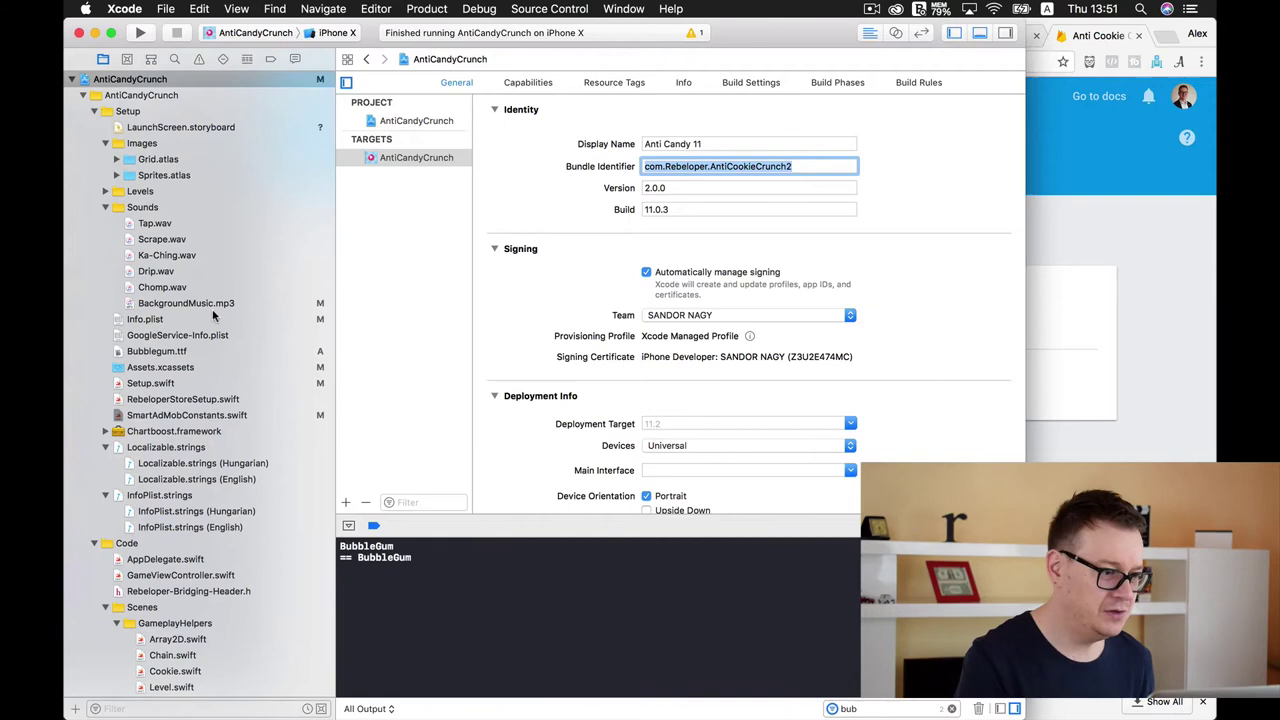
pyautogui.click(241, 337)
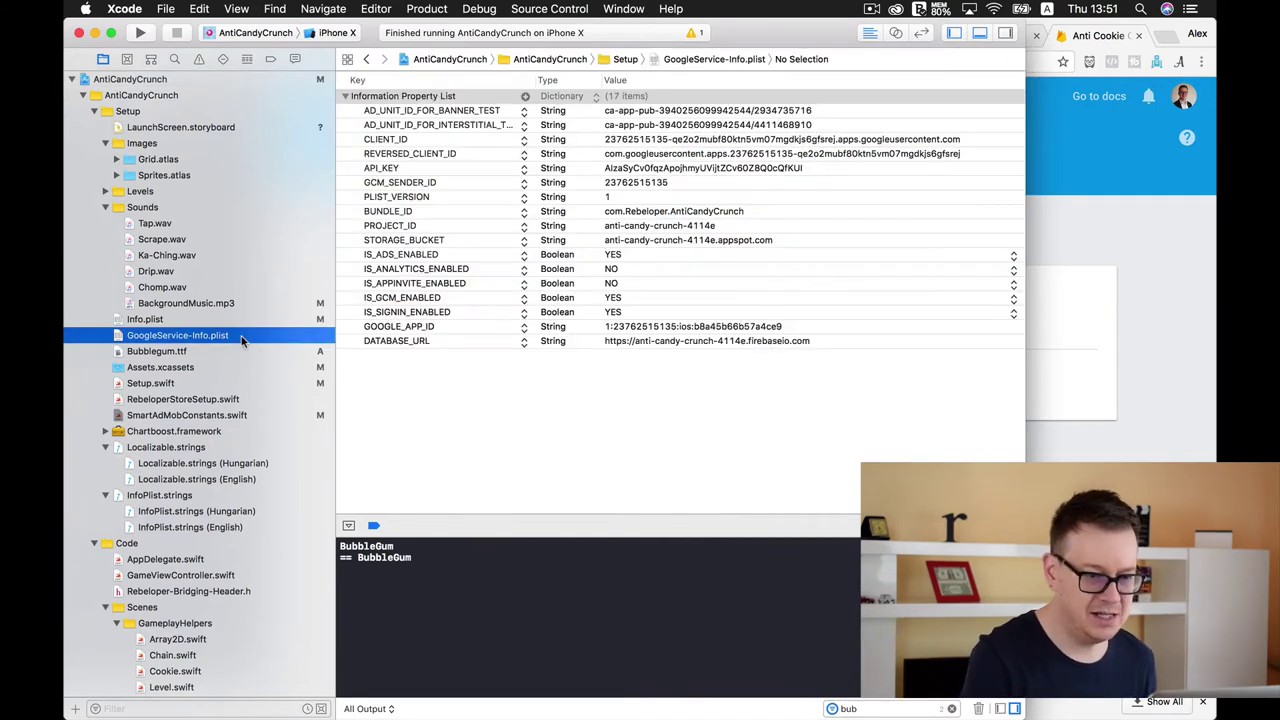
pyautogui.press('BackSpace')
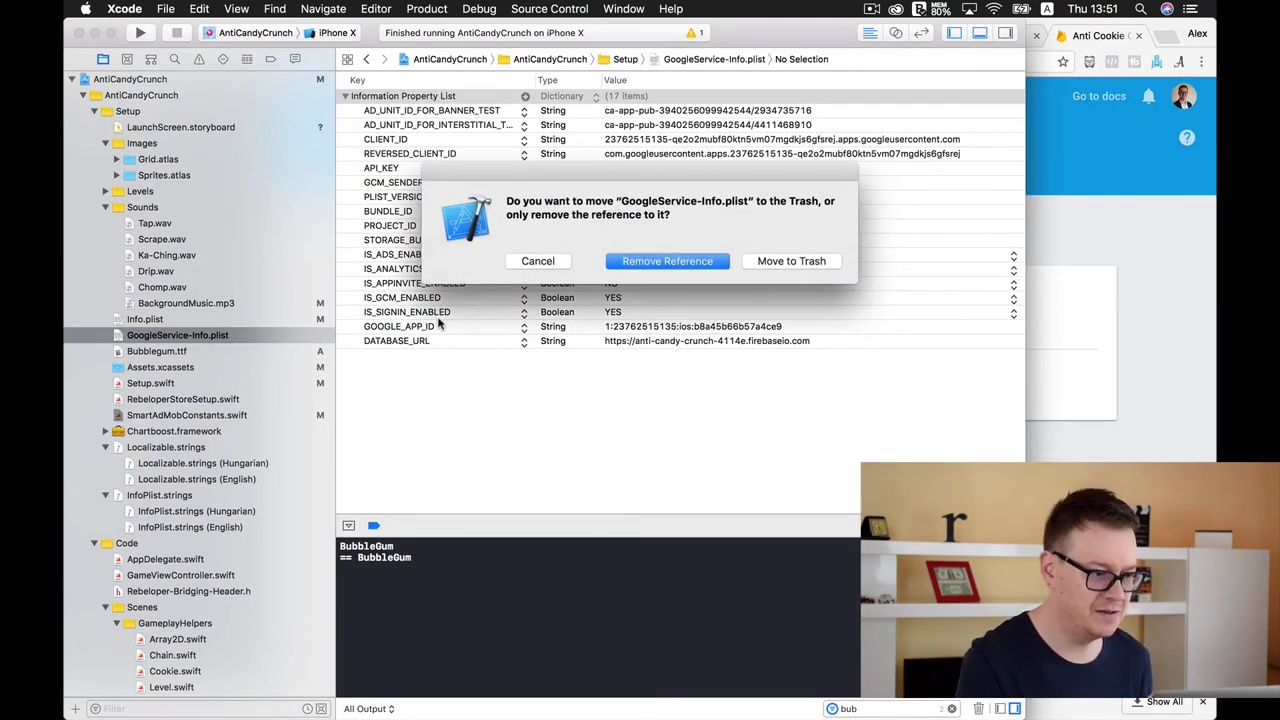
pyautogui.click(778, 262)
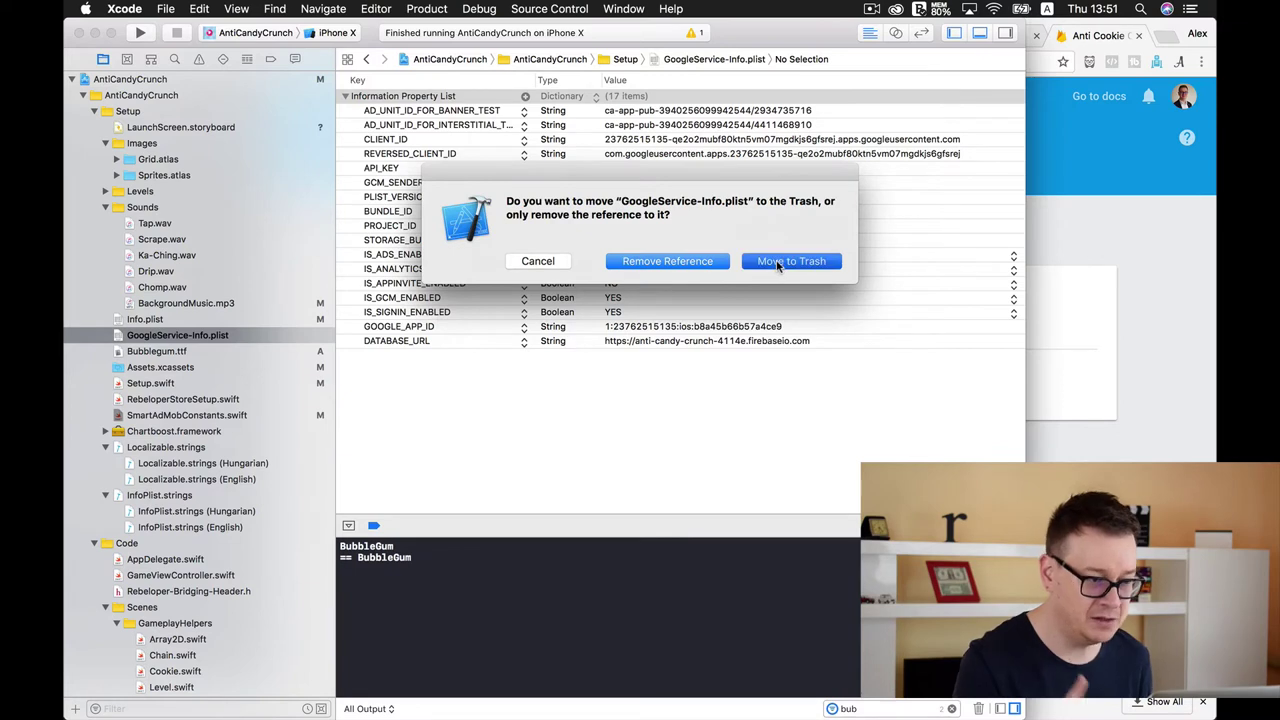
# Add the downloaded GoogleService-Info.plist below Info.plist in the Setup group, copying items and including the AntiCandyCrunch target.
pyautogui.moveTo(75, 418)
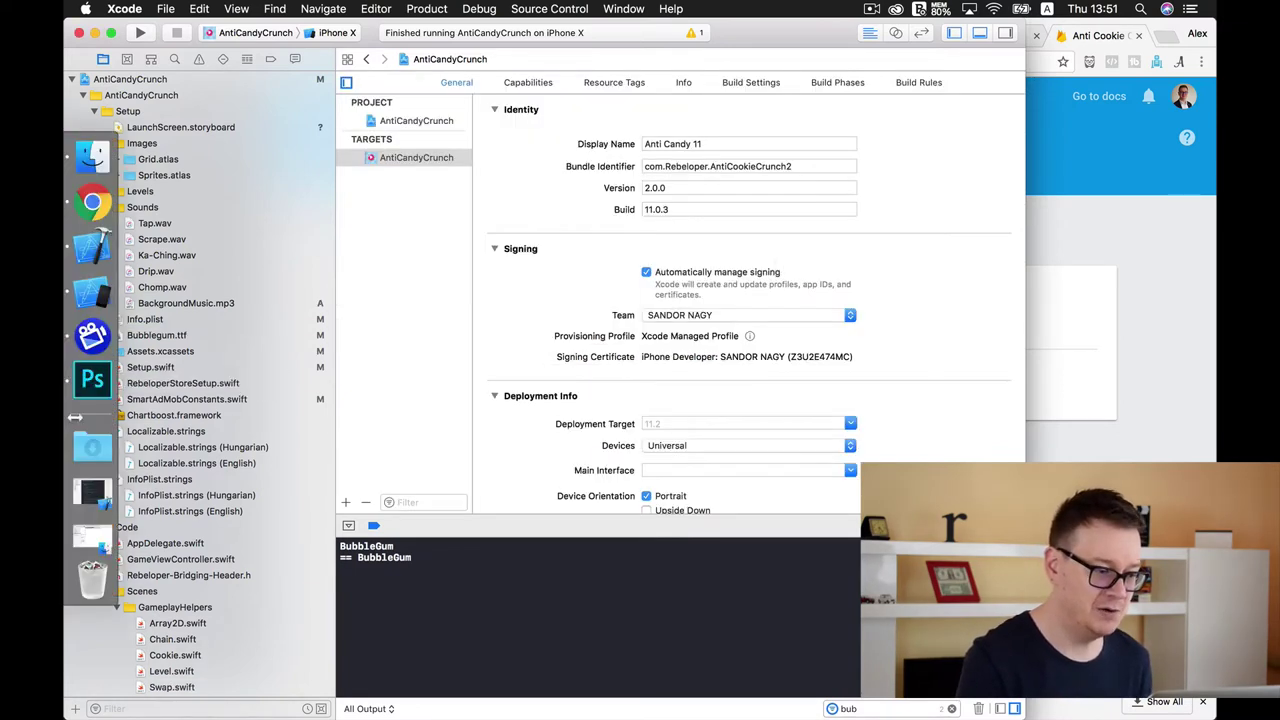
pyautogui.click(92, 446)
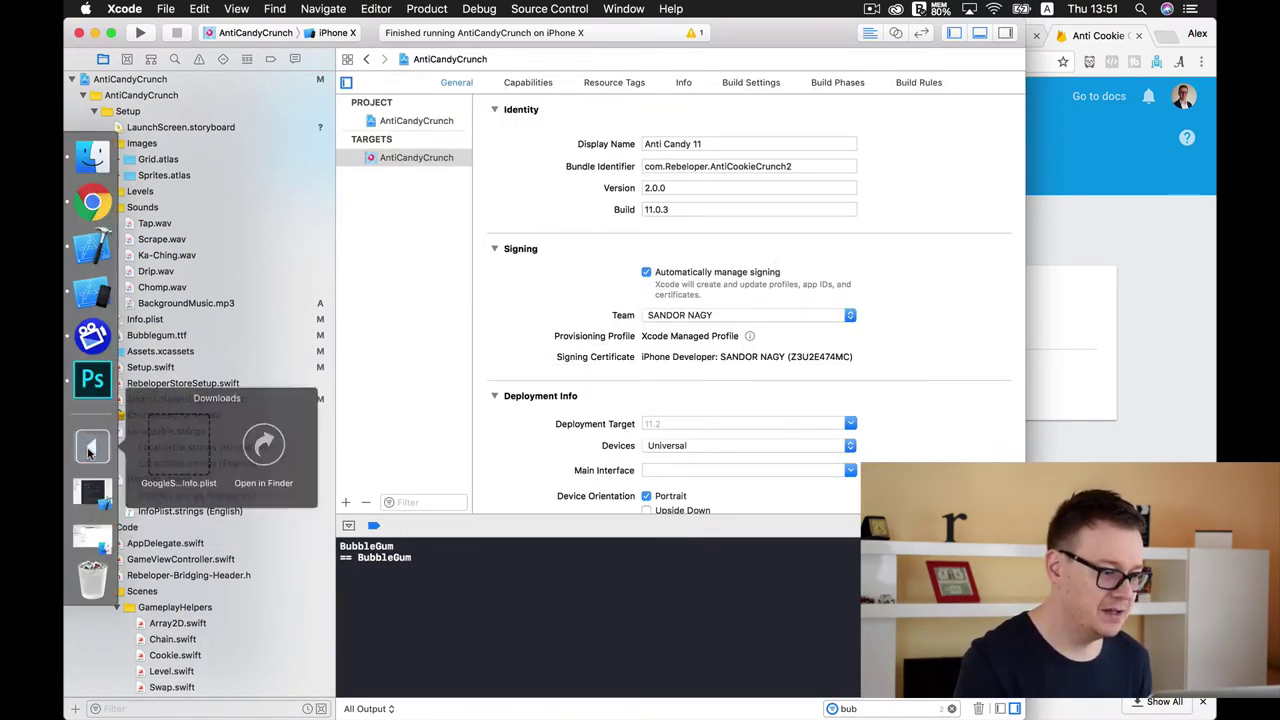
pyautogui.moveTo(198, 453); pyautogui.dragTo(203, 343)
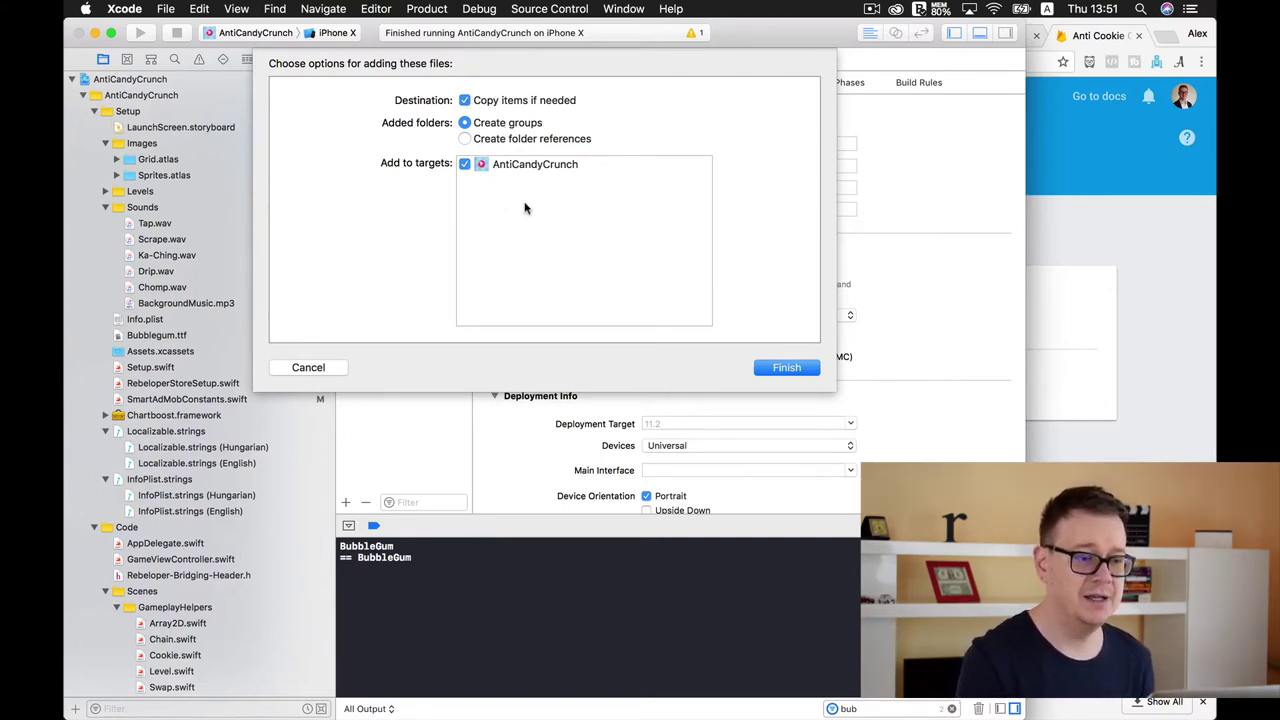
pyautogui.click(786, 370)
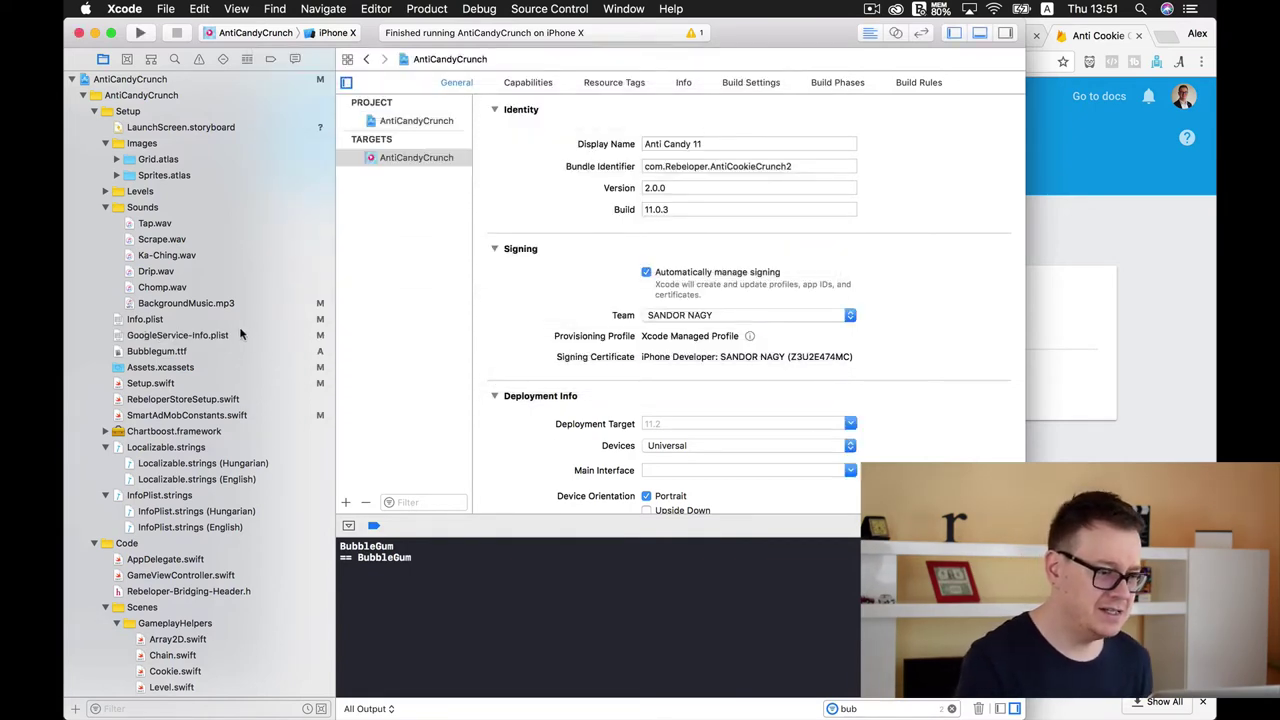
# Check the BUNDLE_ID entry in the new GoogleService-Info.plist and clear the "bub" filter from the console.
pyautogui.click(240, 335)
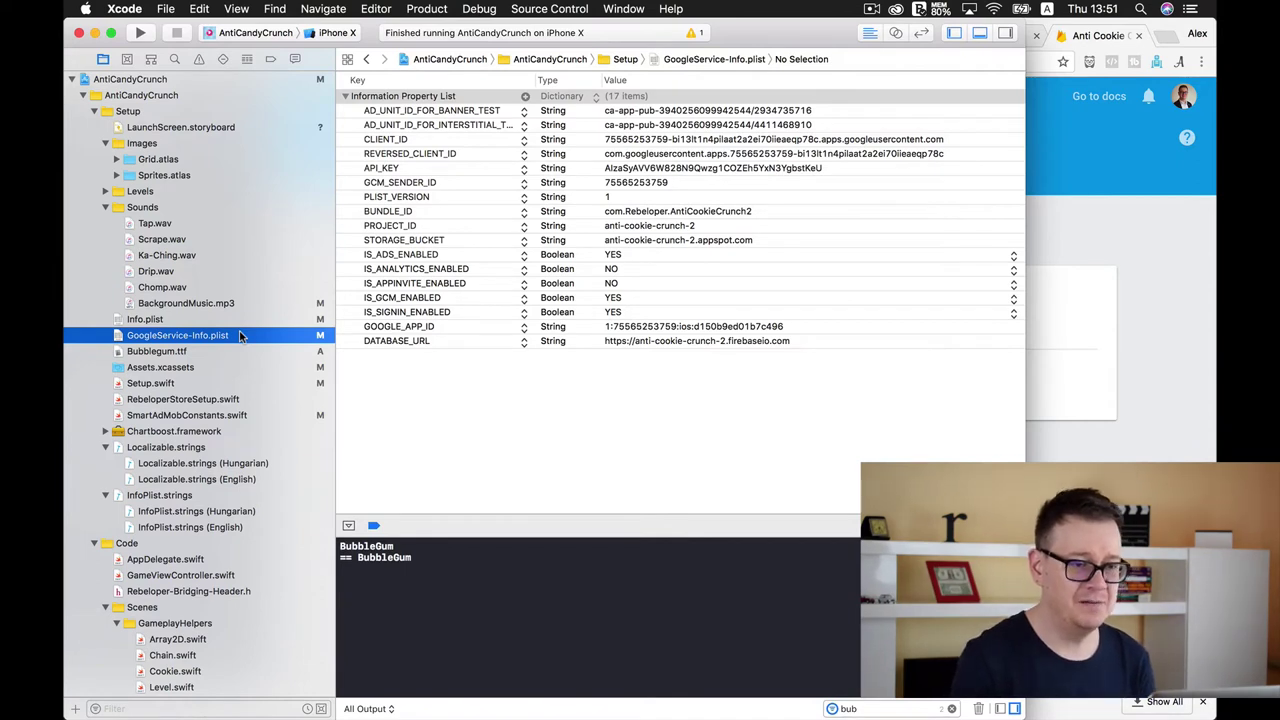
pyautogui.click(731, 214)
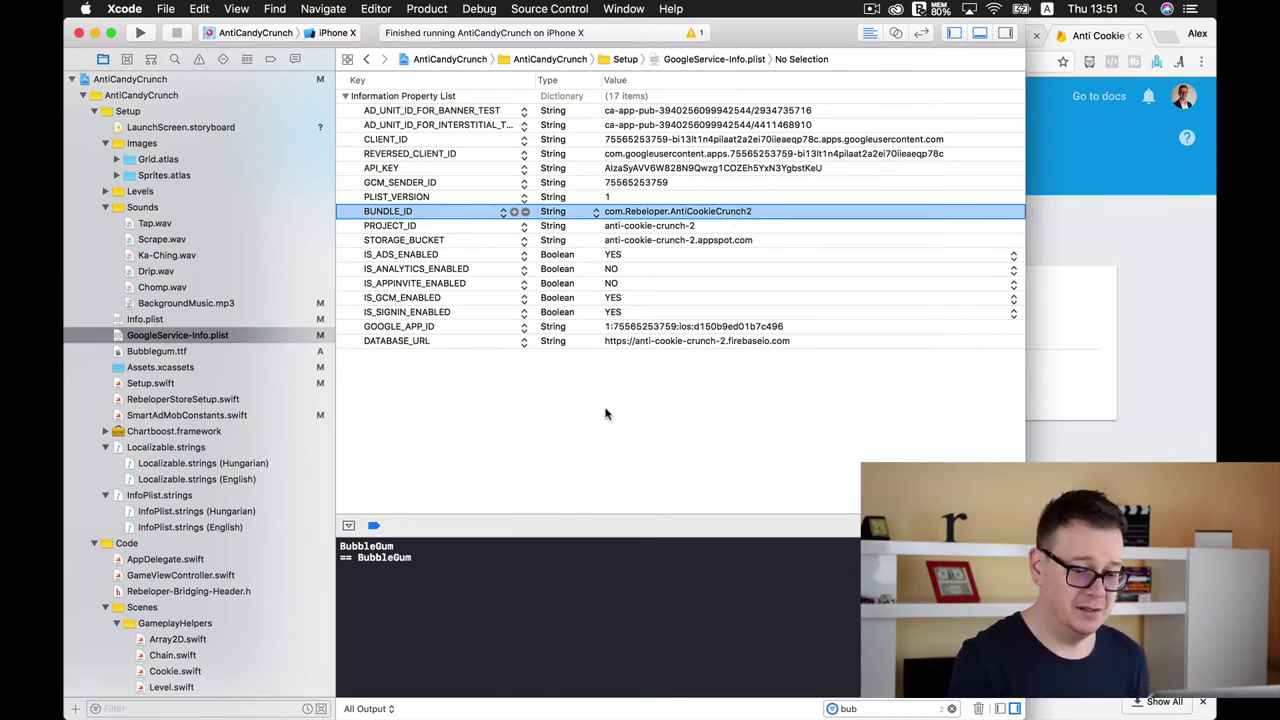
pyautogui.click(952, 709)
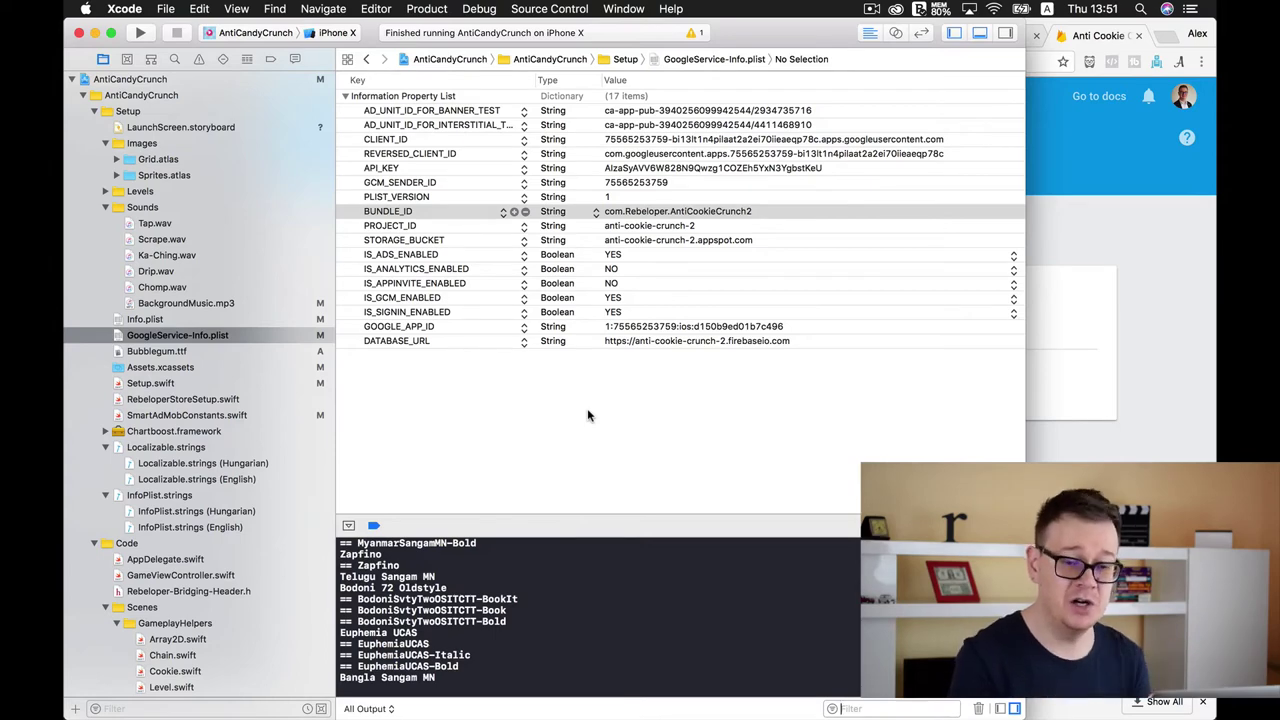
# Switch to Chrome, open chartboost.com in a new tab and log in with the saved account credentials.
pyautogui.click(1187, 307)
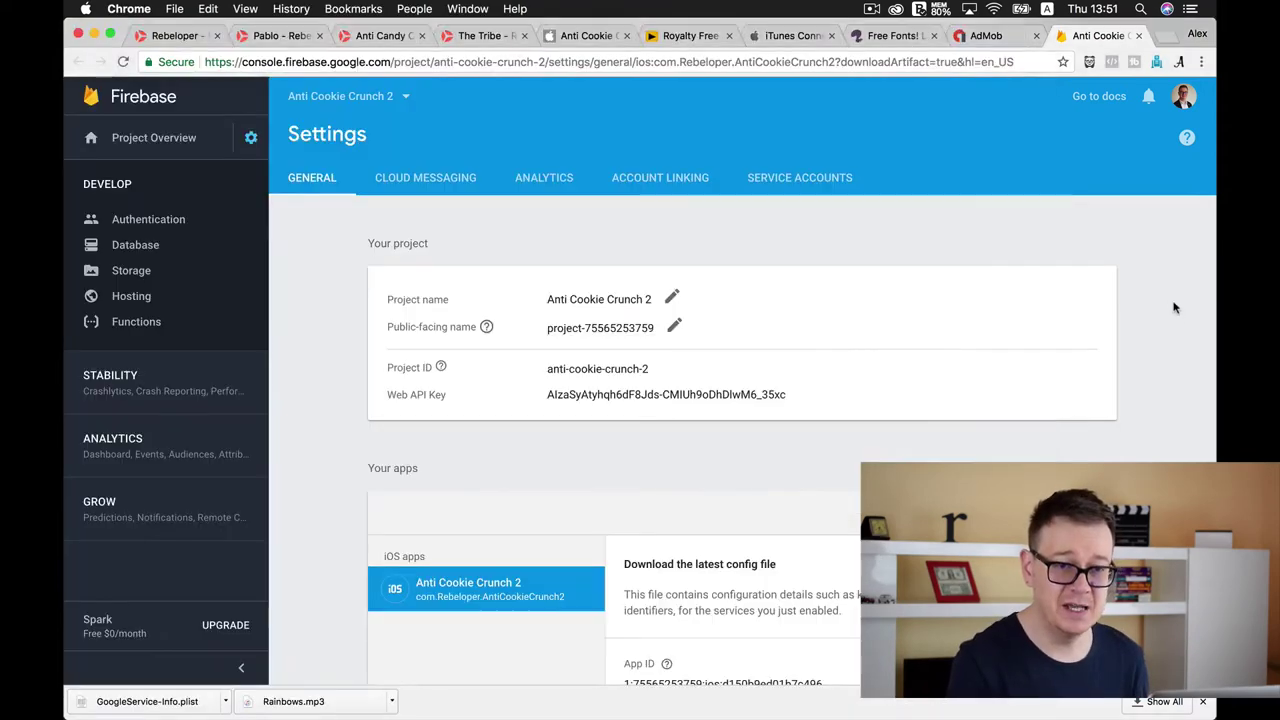
pyautogui.click(1164, 37)
pyautogui.write('cha')
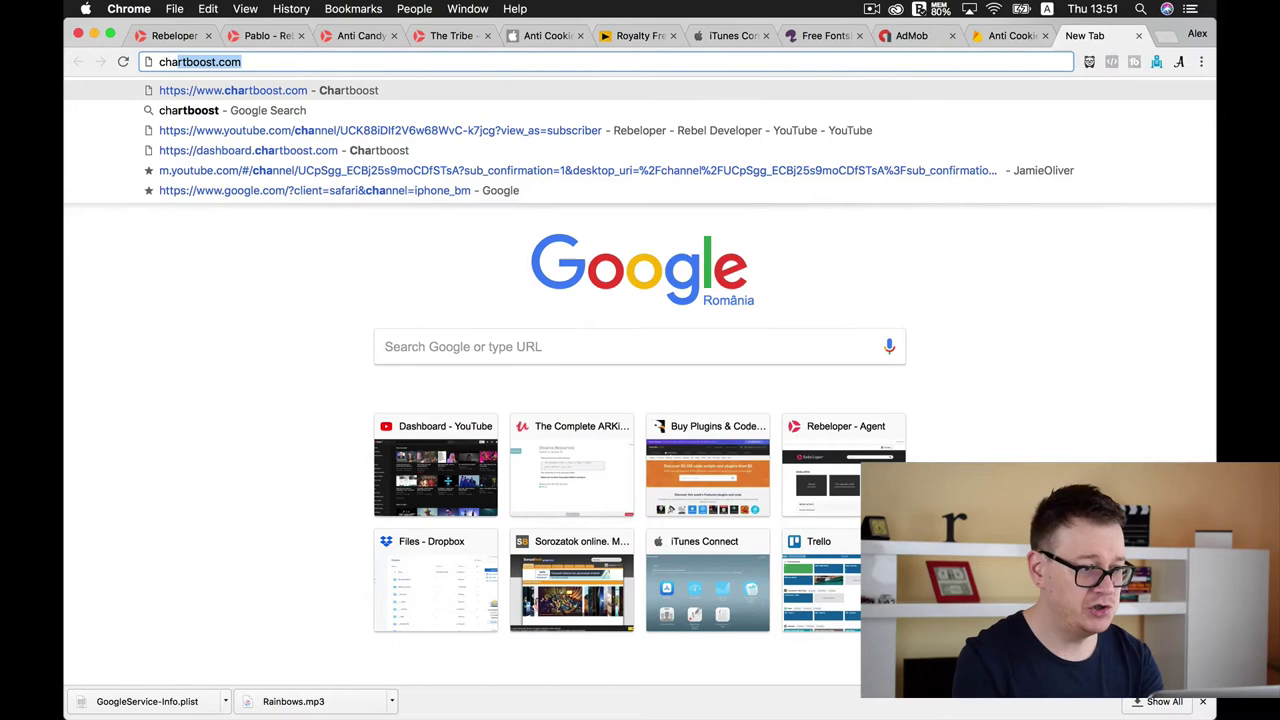
pyautogui.press('Return')
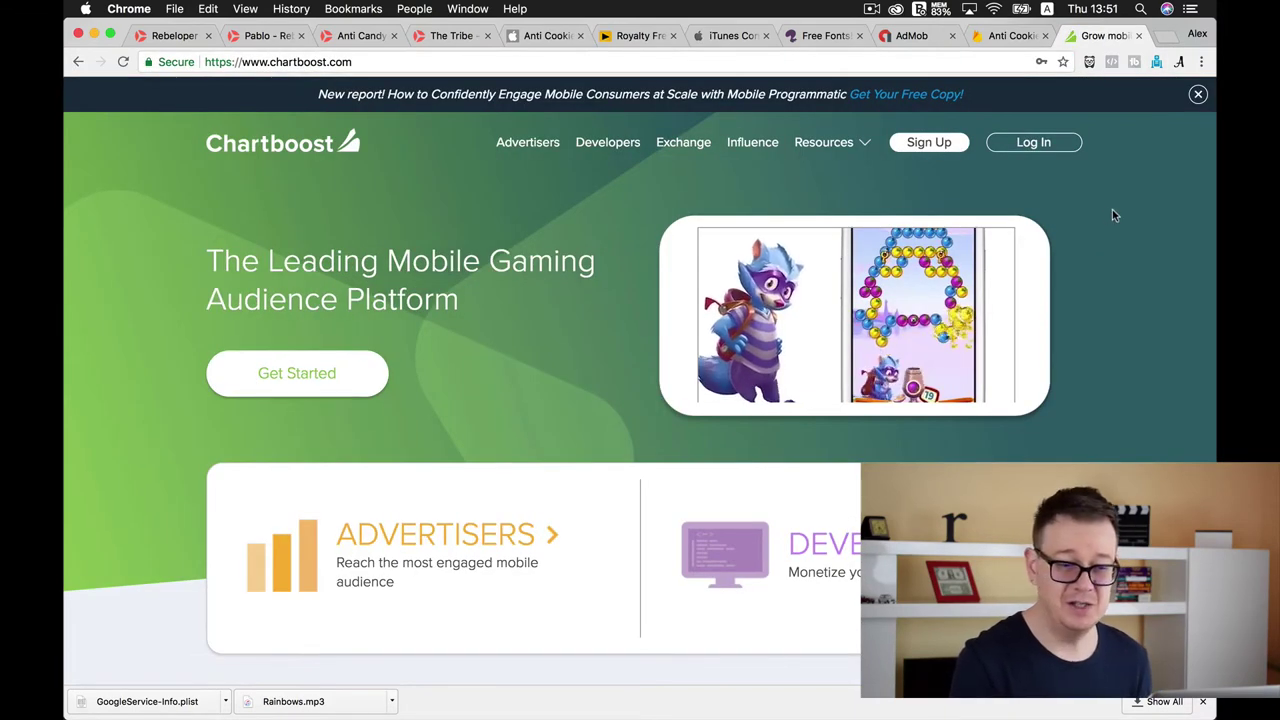
pyautogui.click(1033, 148)
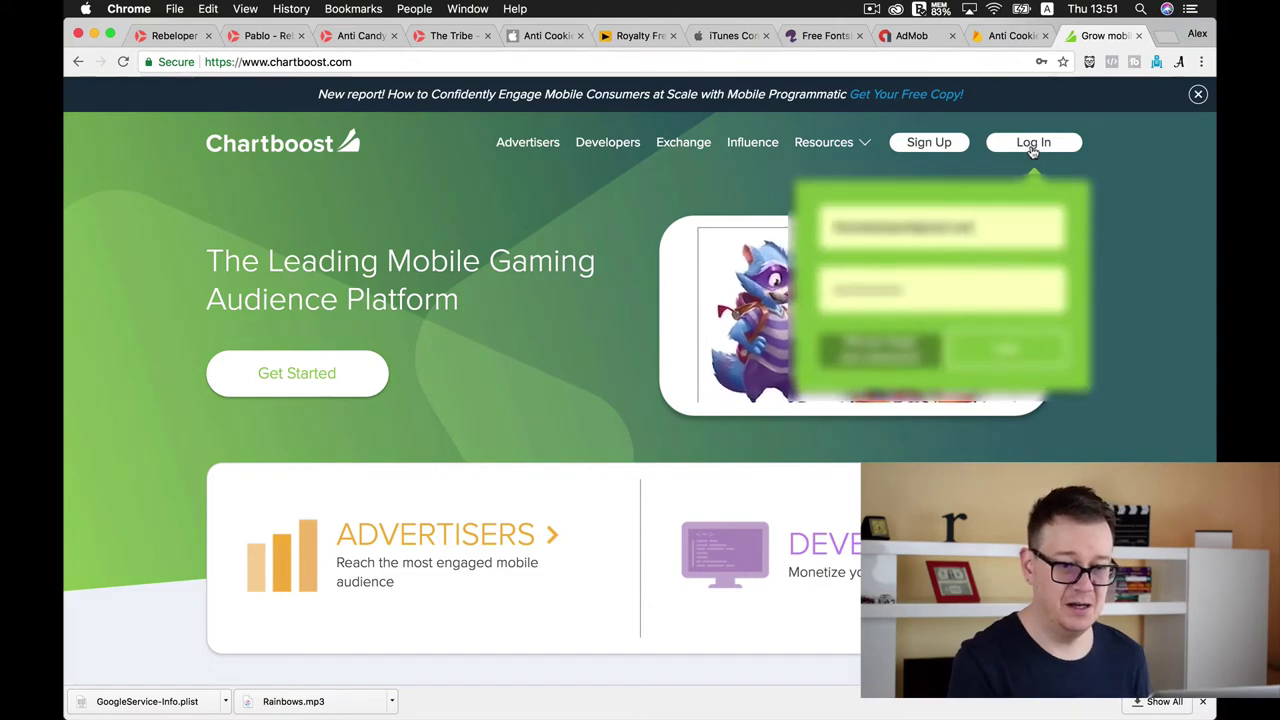
pyautogui.click(978, 349)
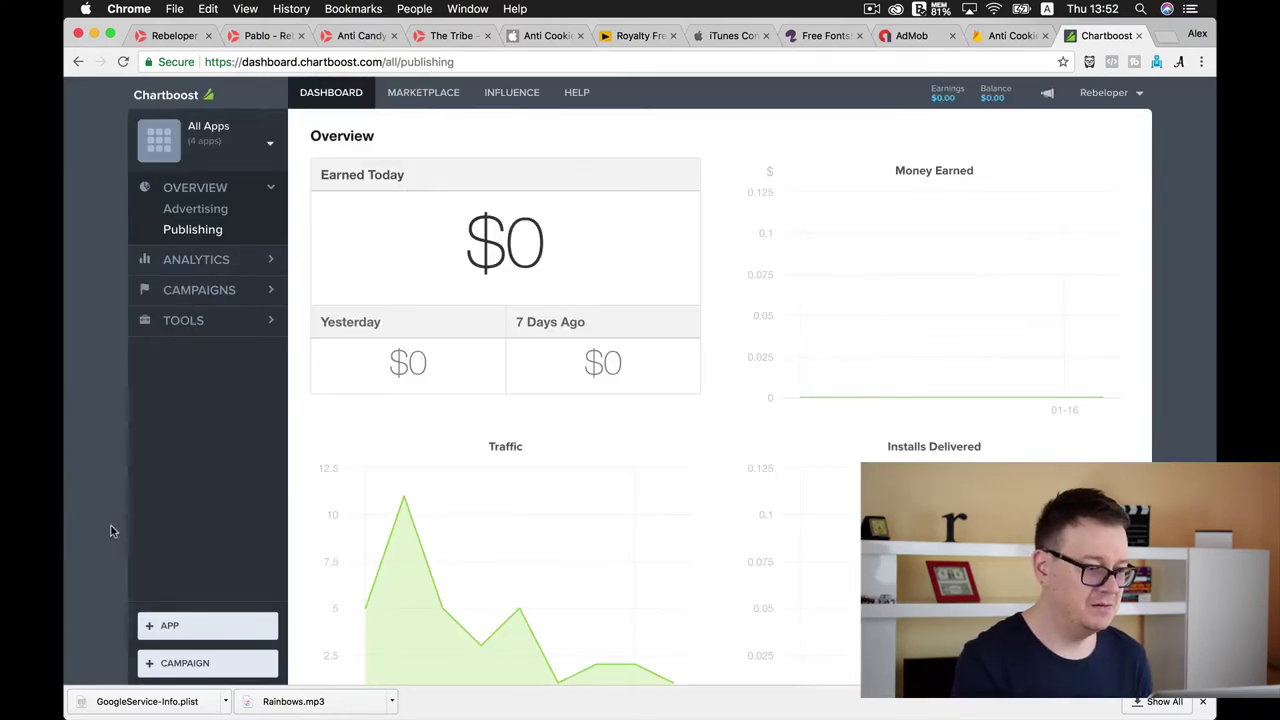
# Start adding a new Chartboost app for the iOS platform with the nickname "Anti Cookie Crunch 2".
pyautogui.click(170, 627)
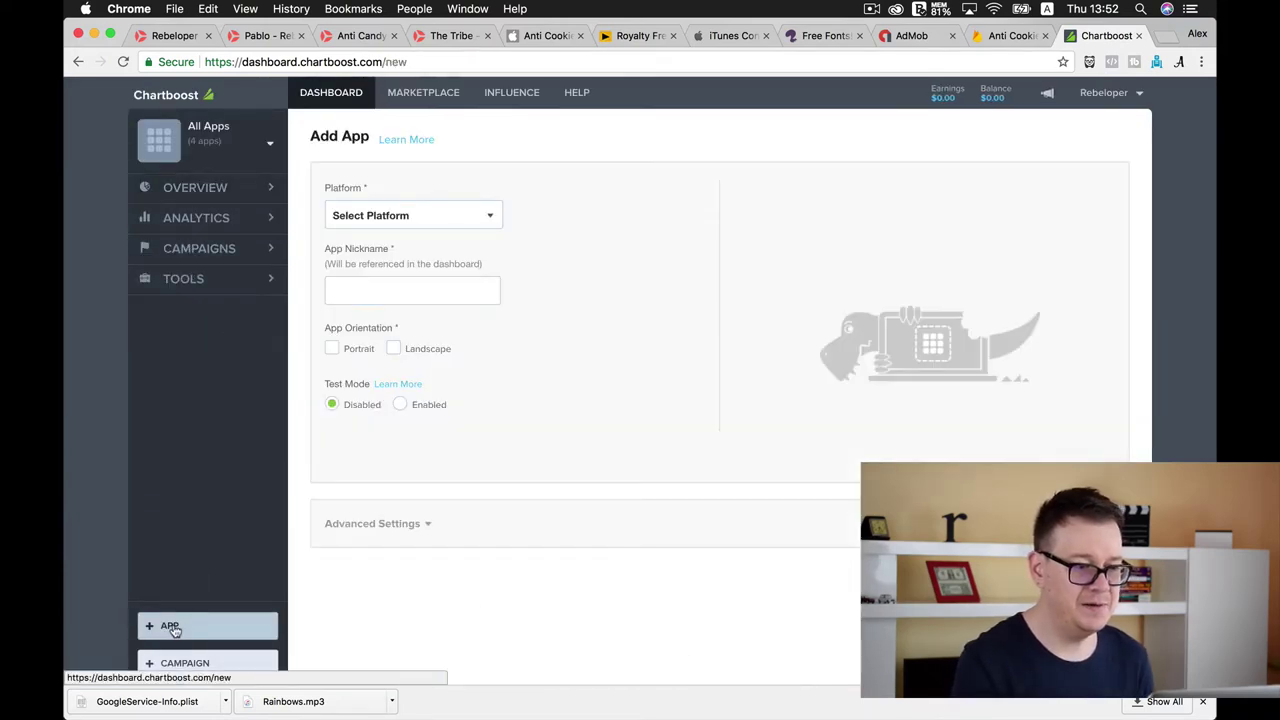
pyautogui.click(491, 216)
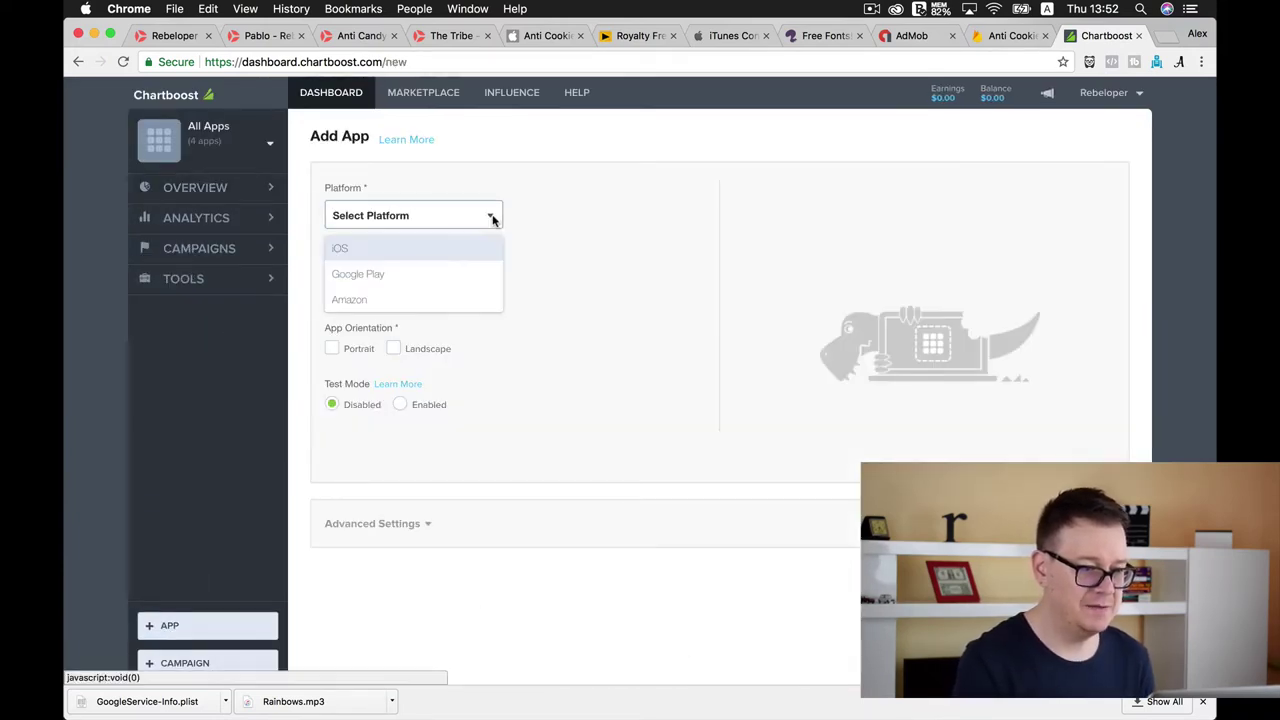
pyautogui.click(436, 258)
pyautogui.click(368, 287)
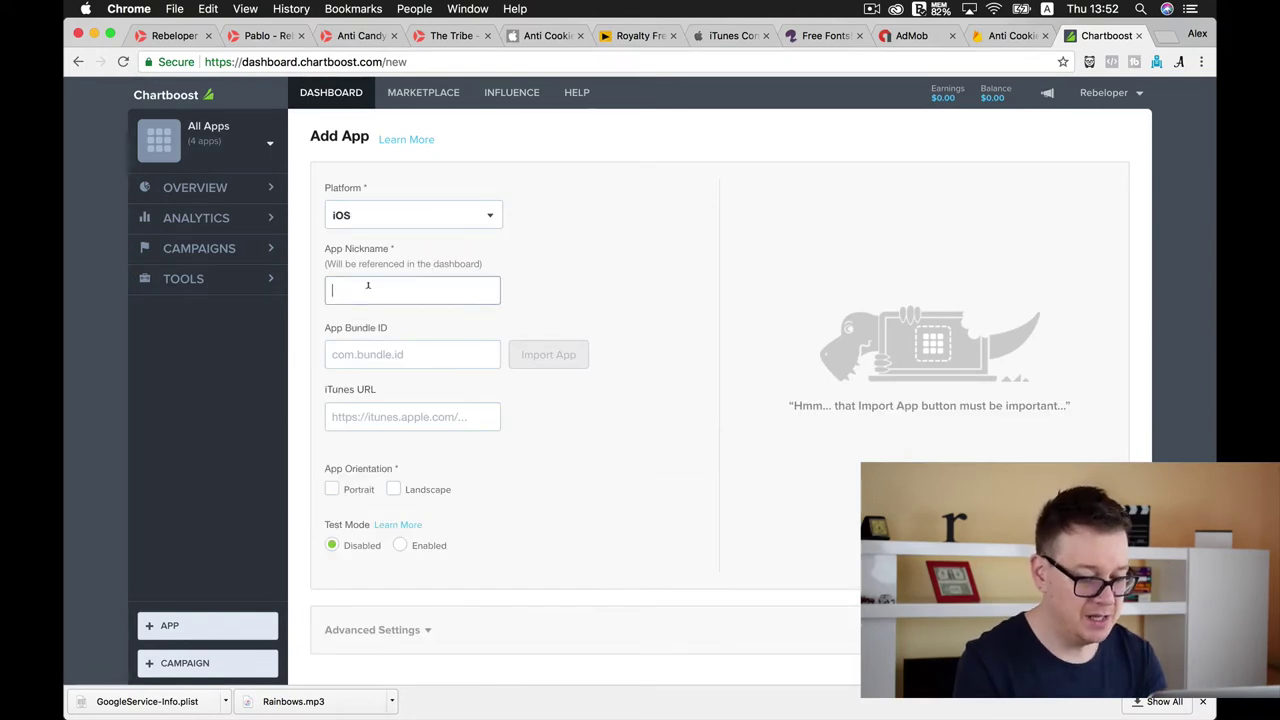
pyautogui.write('Anti Cooki')
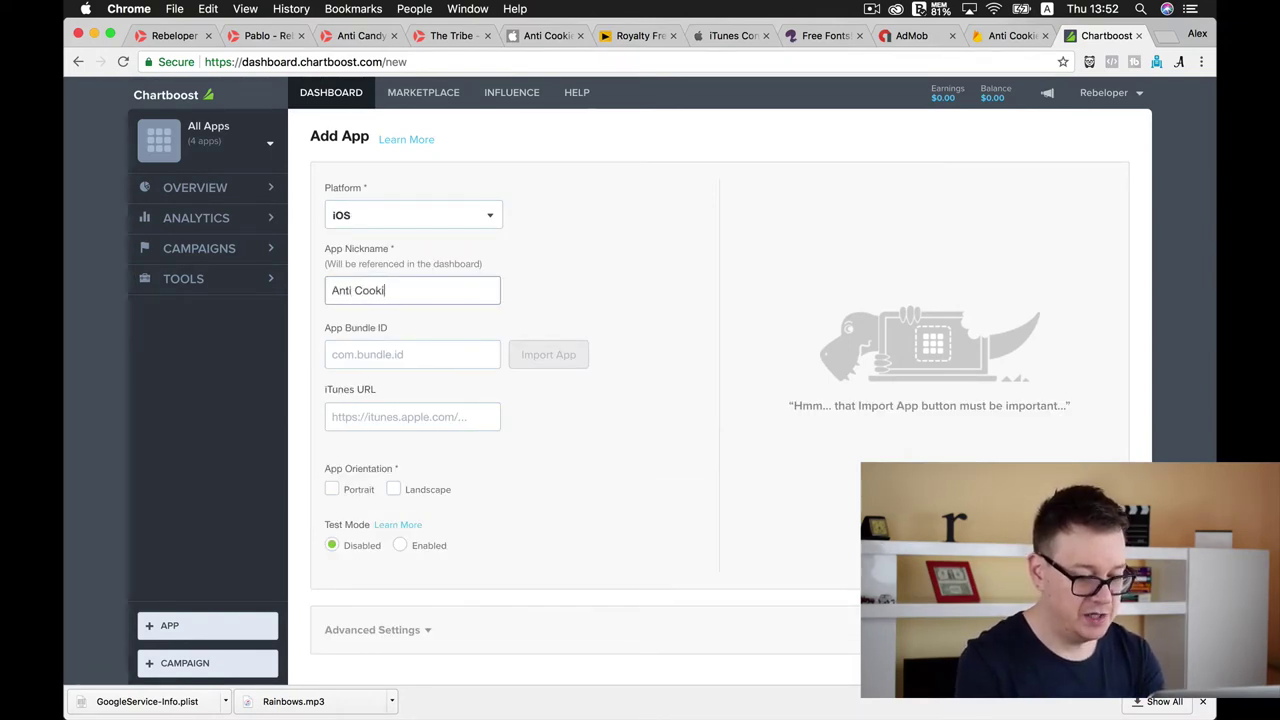
pyautogui.write('e Crunch 2')
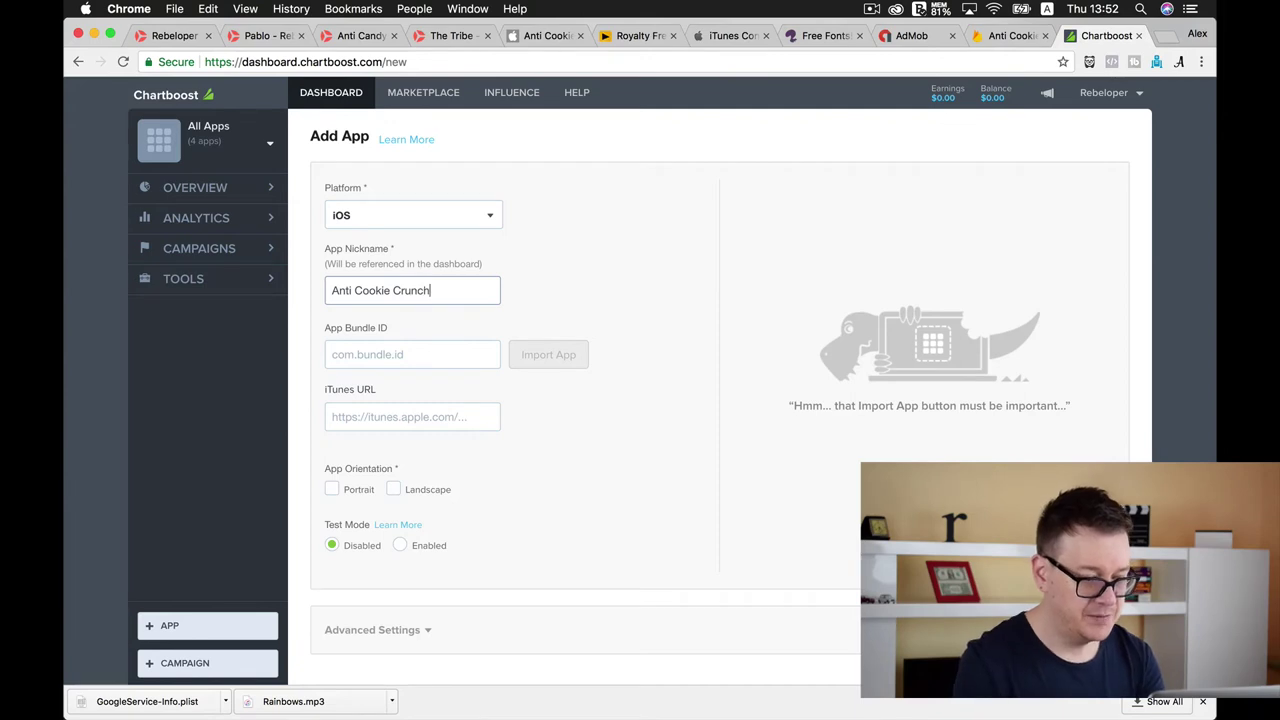
# Copy the bundle identifier com.Rebeloper.AntiCookieCrunch2 from the Xcode target's settings and paste it as the App Bundle ID in Chartboost.
pyautogui.click(413, 352)
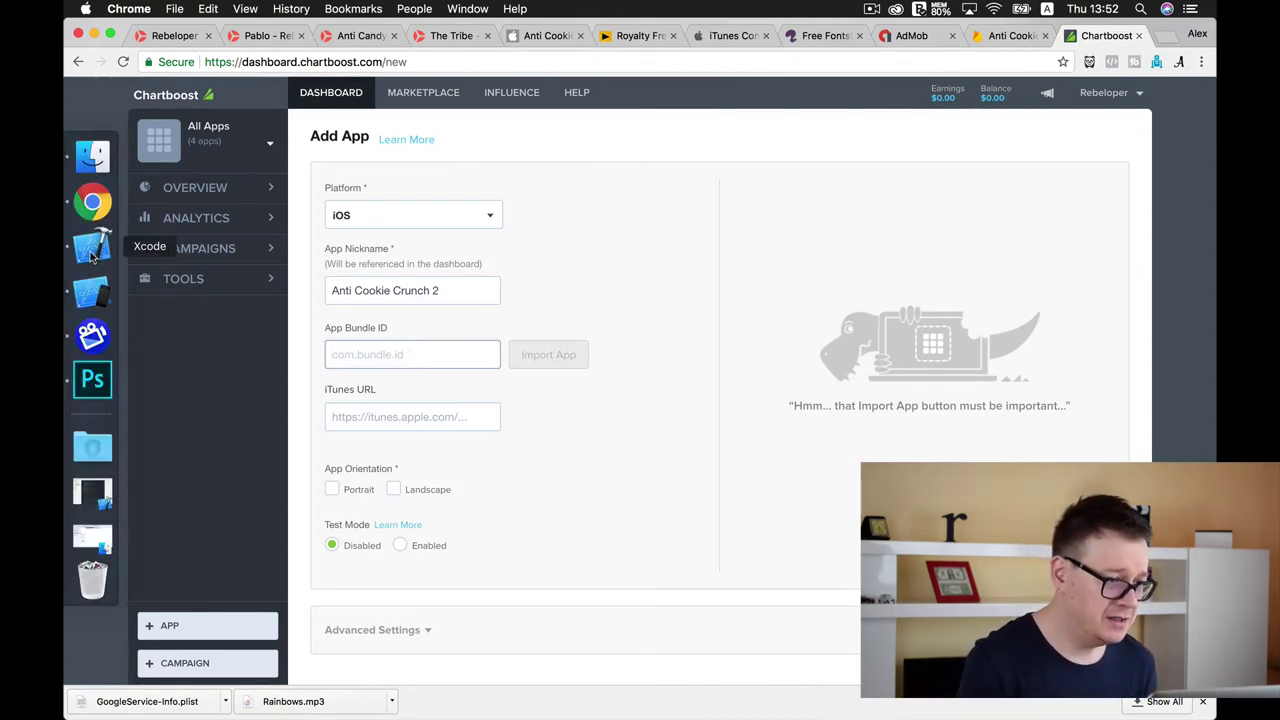
pyautogui.click(91, 246)
pyautogui.click(170, 80)
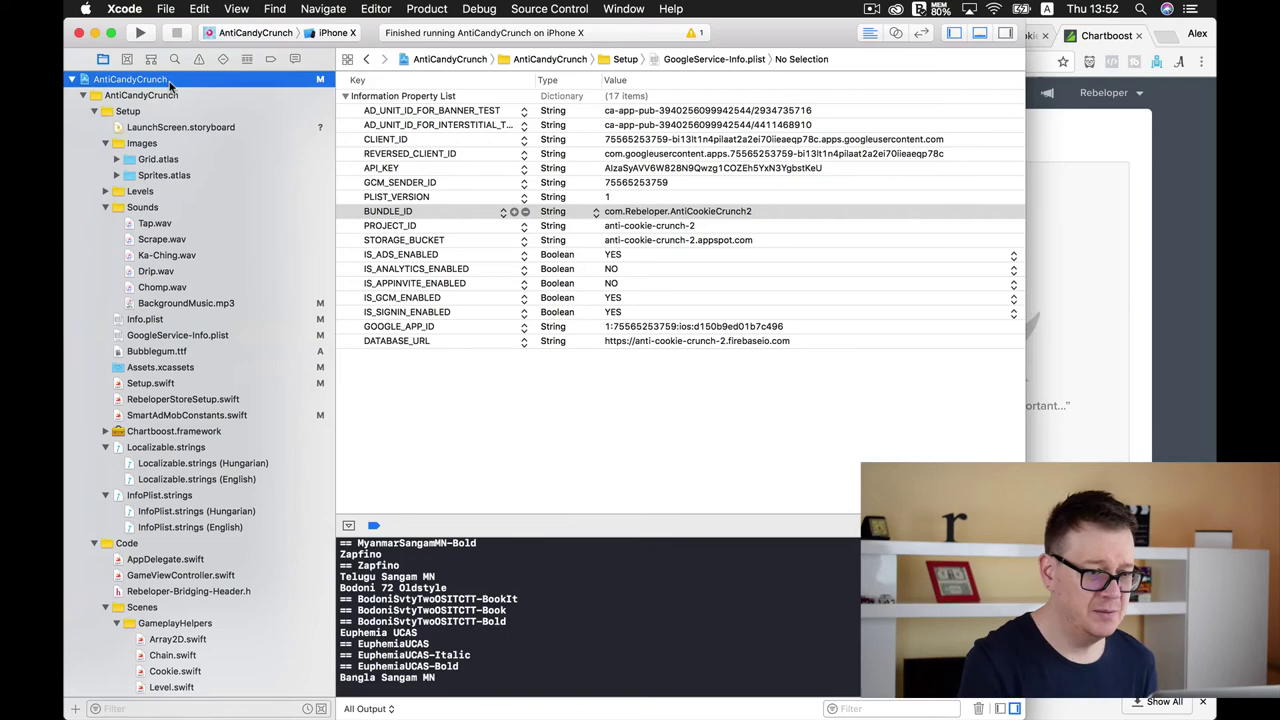
pyautogui.click(814, 163)
pyautogui.press('super+c')
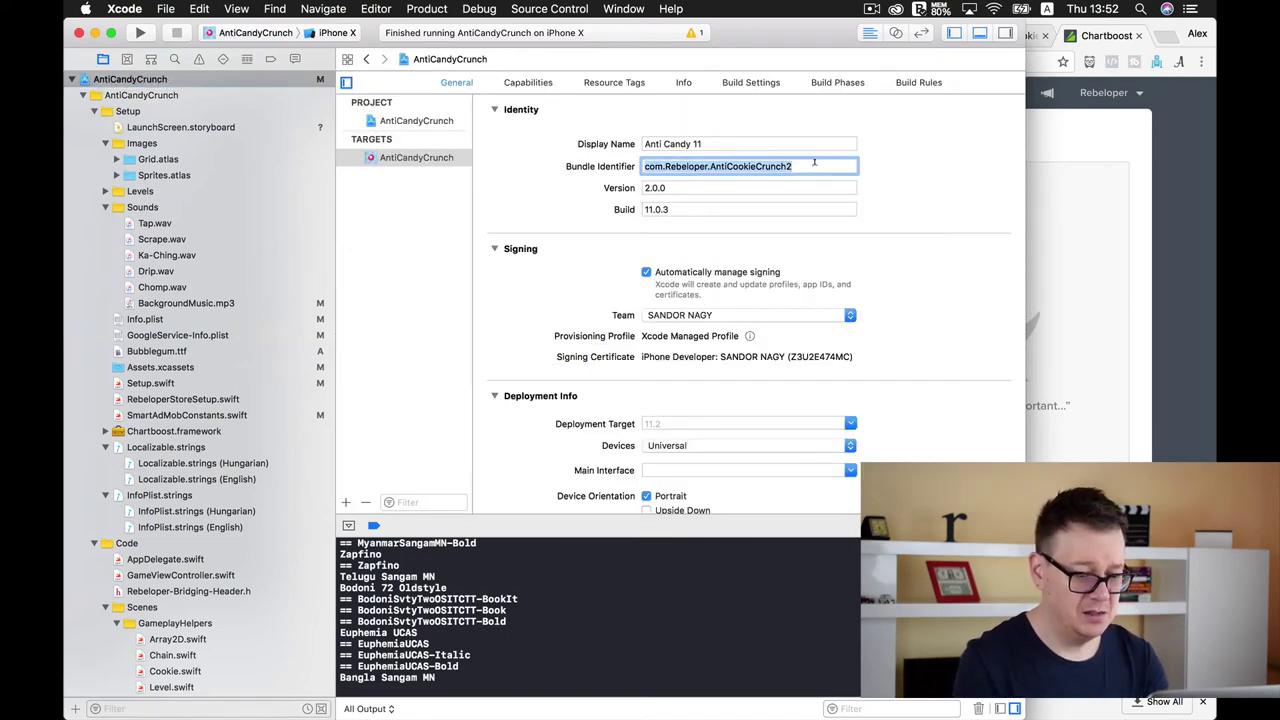
pyautogui.click(1138, 237)
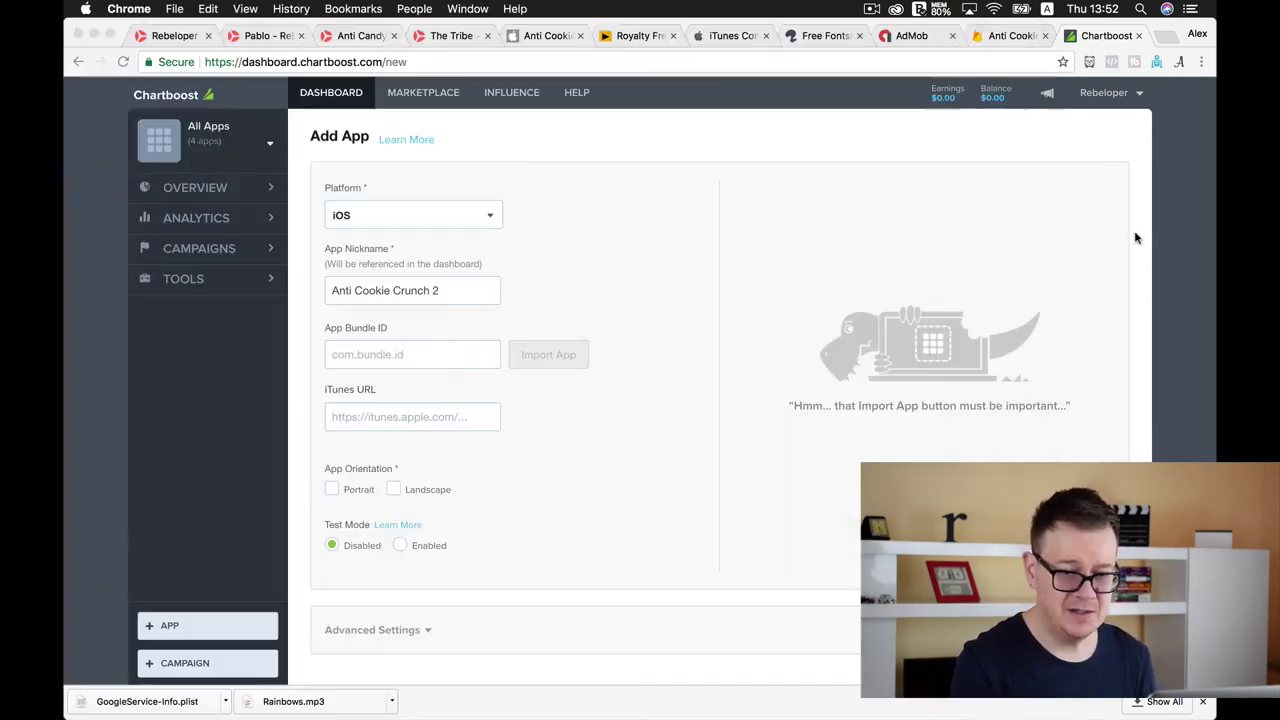
pyautogui.click(429, 354)
pyautogui.press('super+v')
pyautogui.click(635, 400)
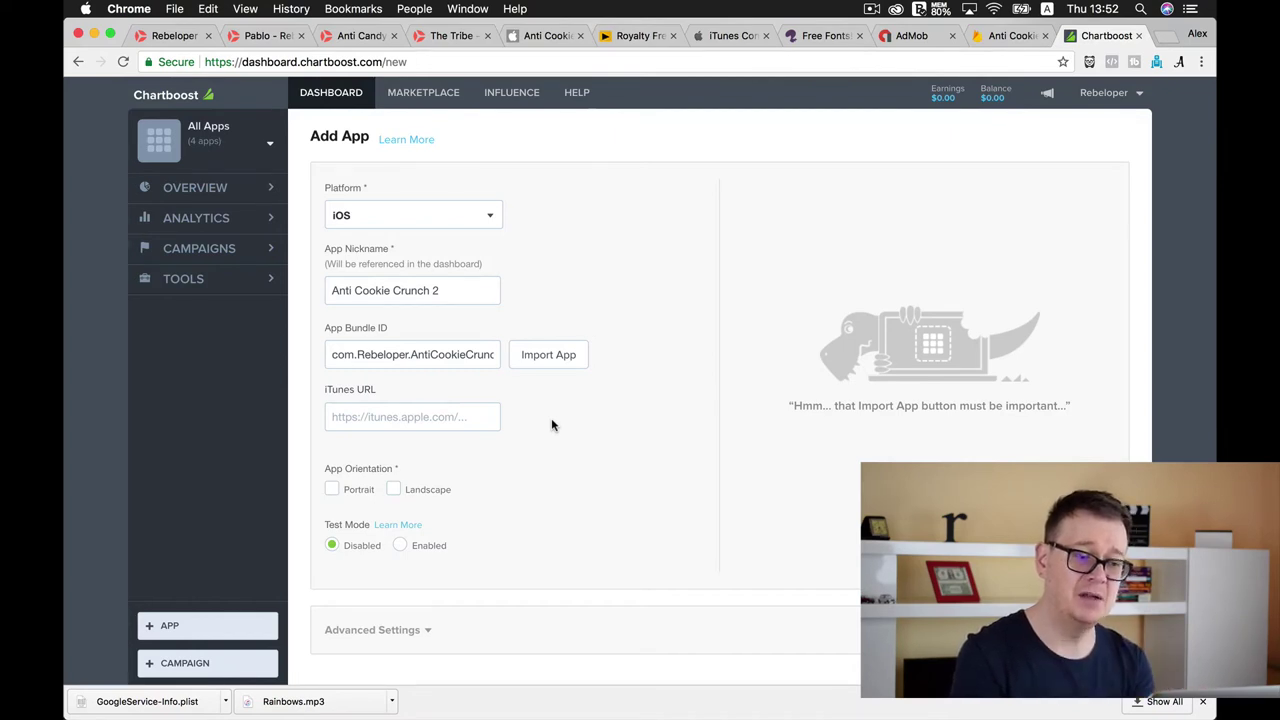
# Enable test mode with a 120-minute expiry, set the app orientation to Portrait, and save the app without an iTunes URL.
pyautogui.click(460, 420)
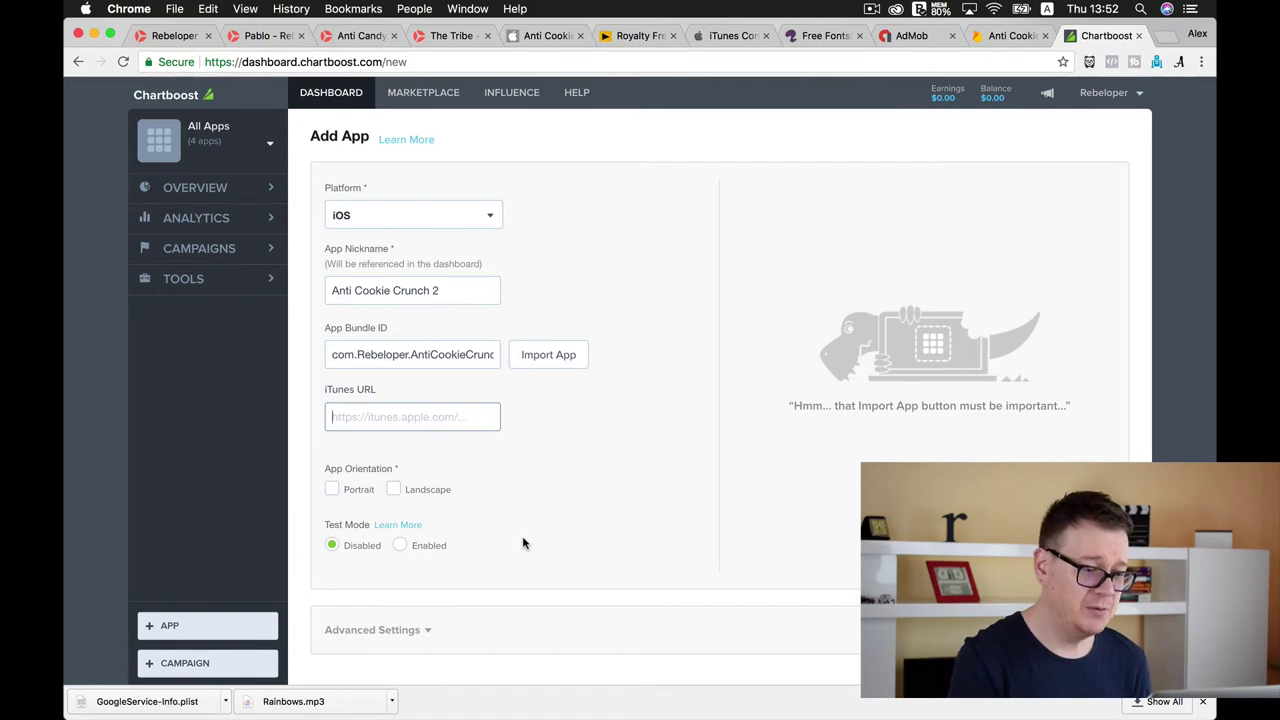
pyautogui.click(401, 546)
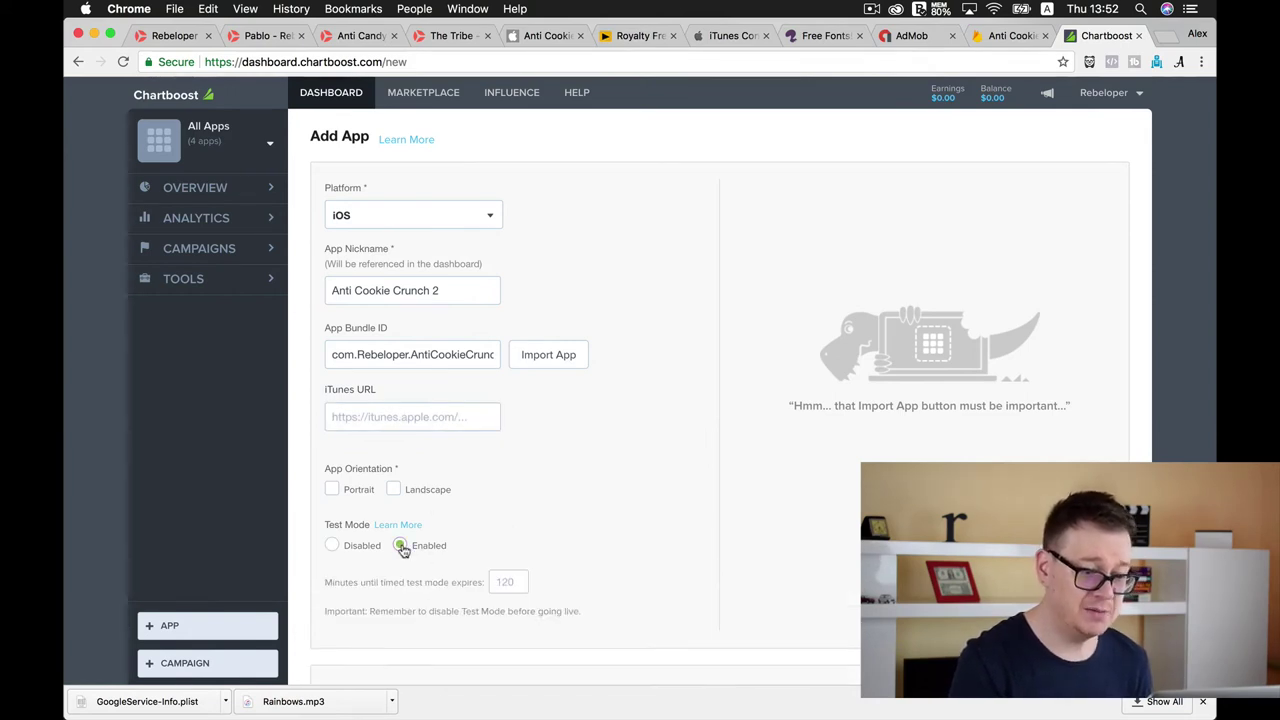
pyautogui.click(507, 580)
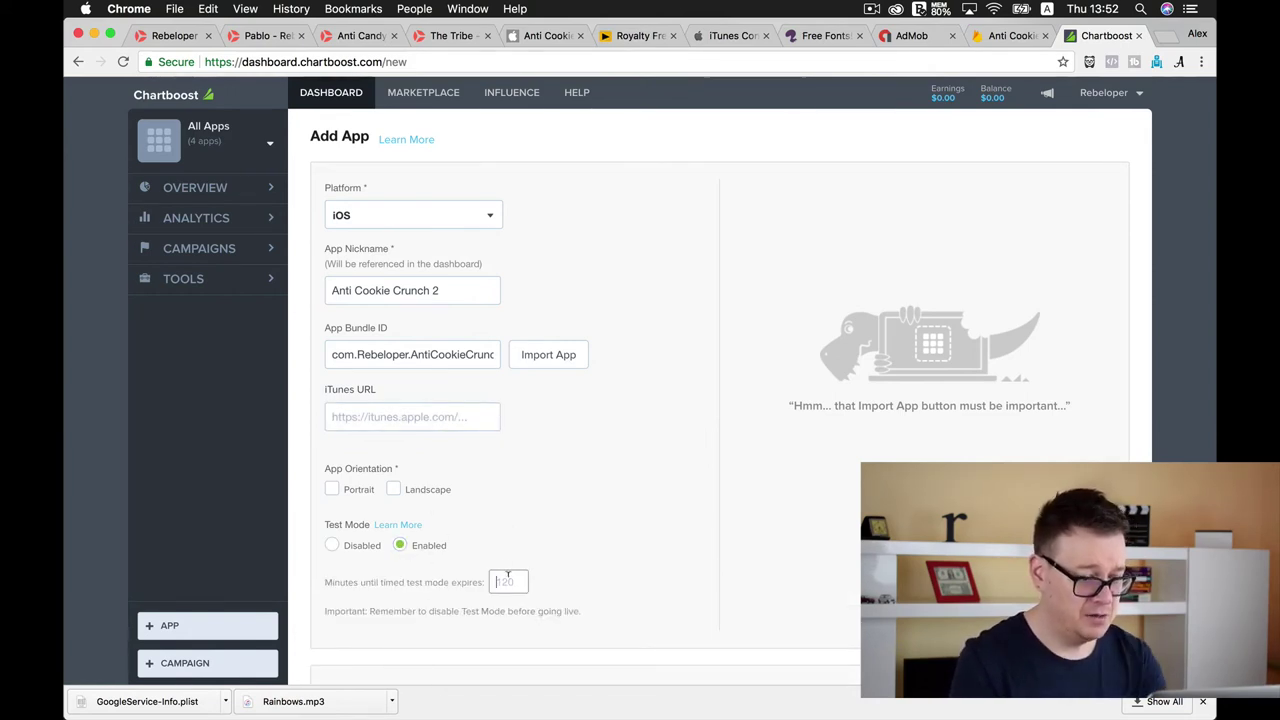
pyautogui.write('120')
pyautogui.click(571, 562)
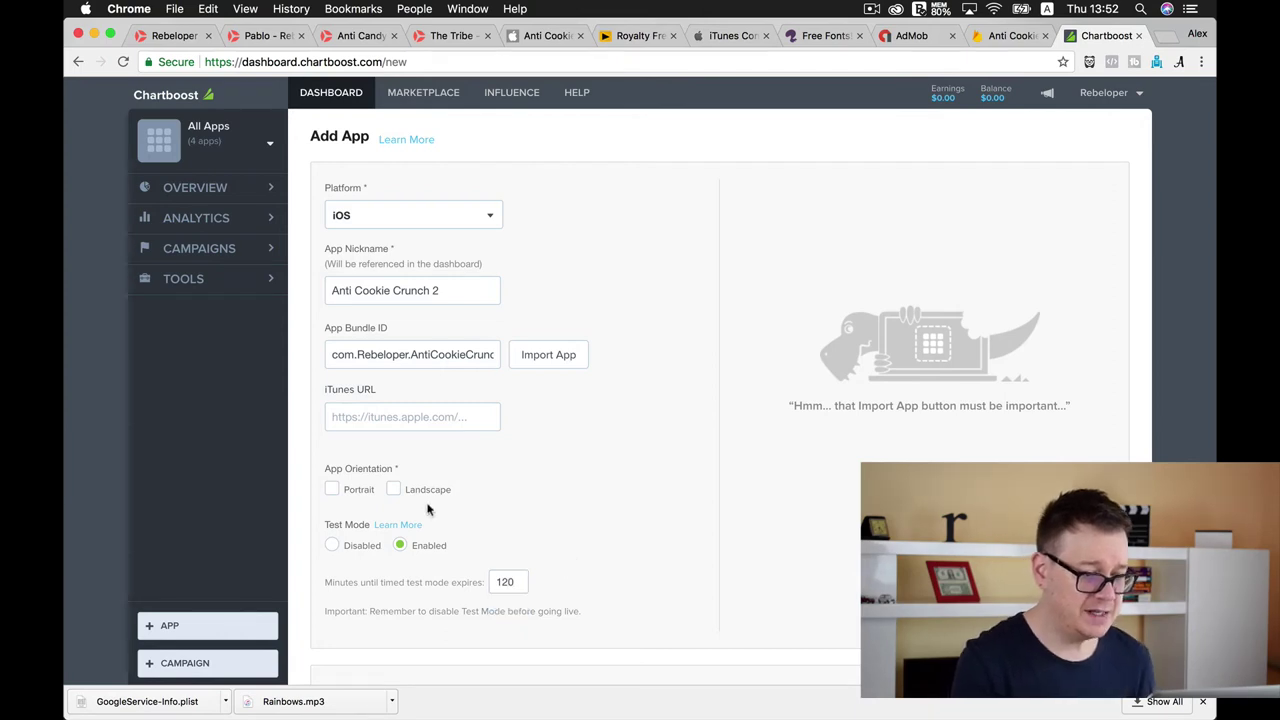
pyautogui.click(332, 490)
pyautogui.scroll(-2, 654, 457)
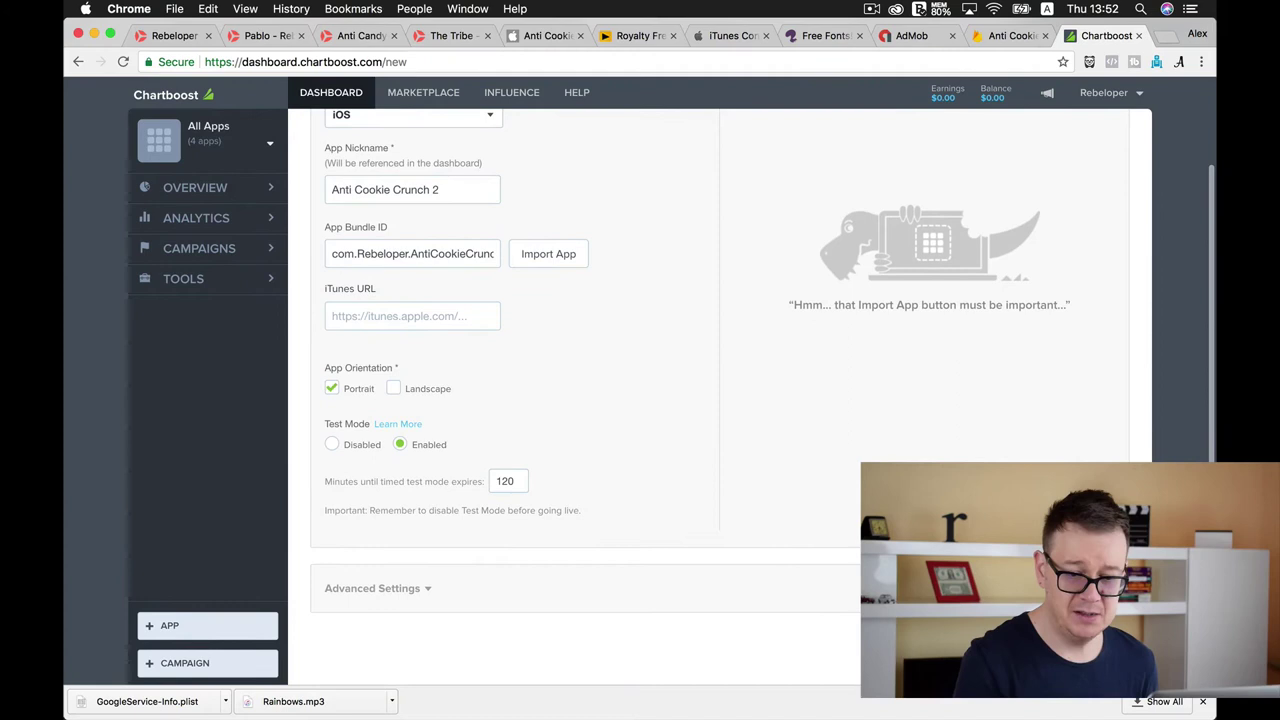
pyautogui.click(1090, 650)
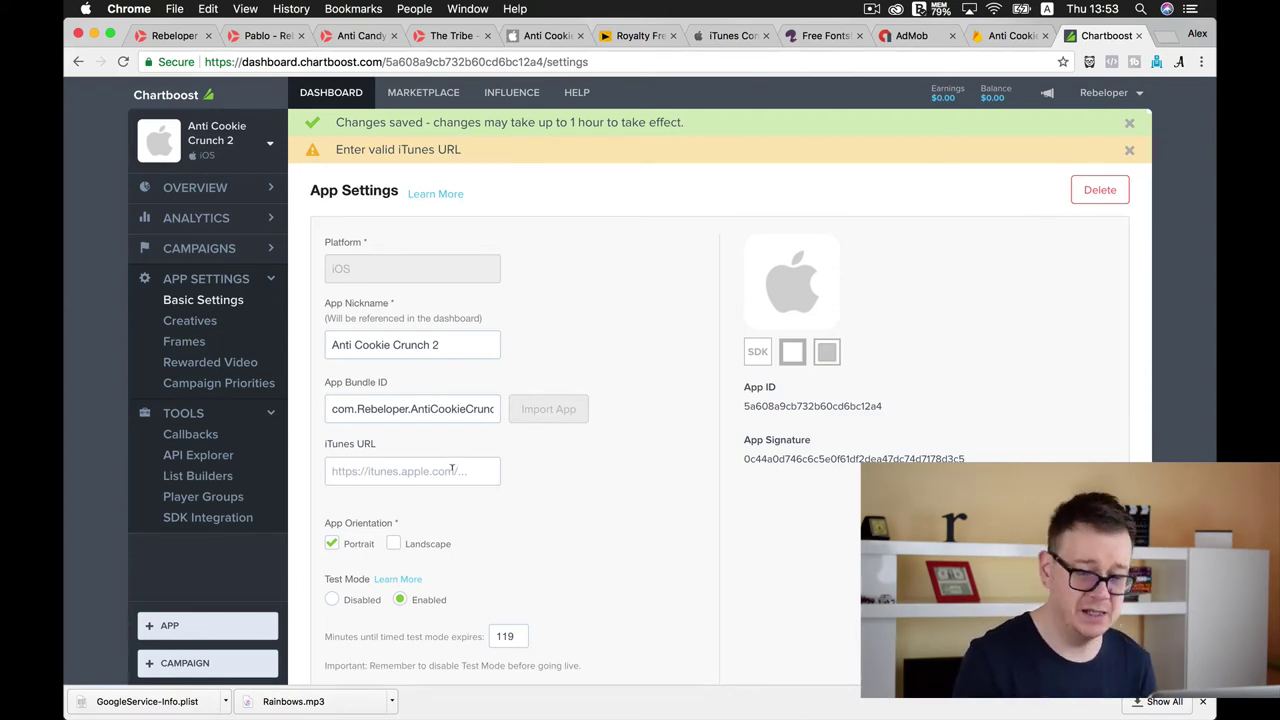
# Copy the new app's Chartboost App ID and paste it over the ChartboostAppID value in Setup.swift in Xcode.
pyautogui.doubleClick(798, 404)
pyautogui.press('super+c')
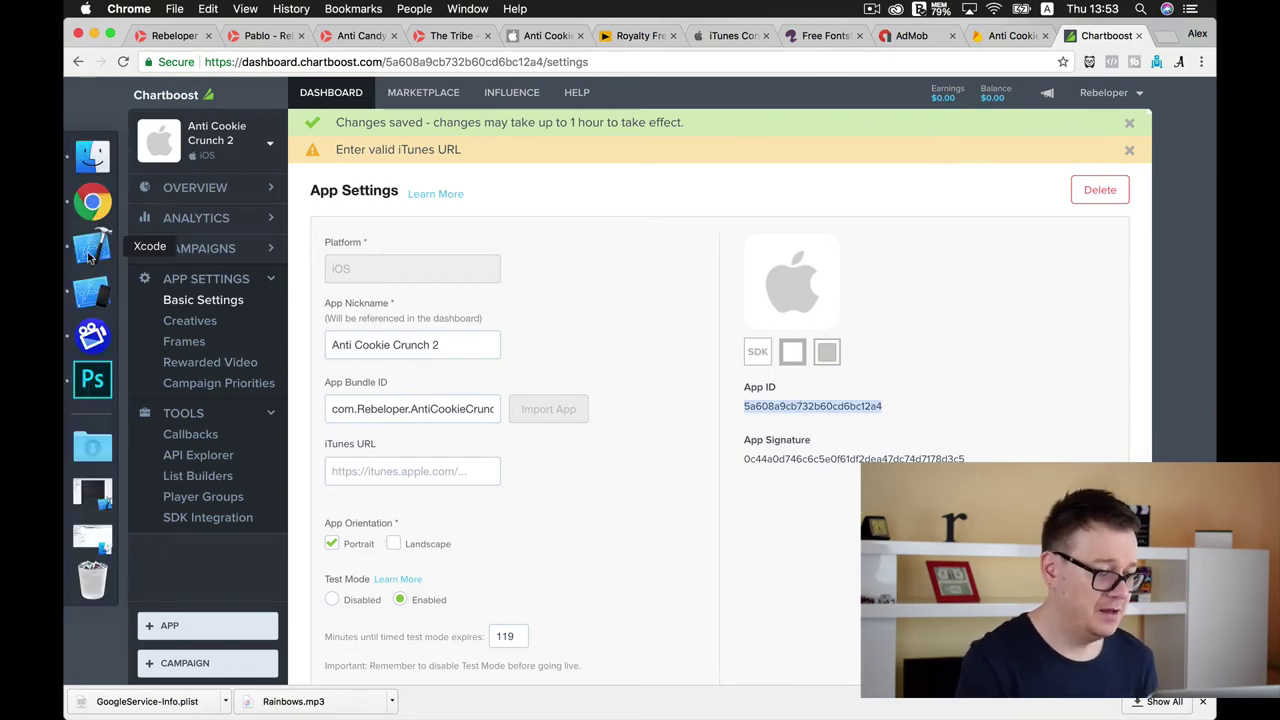
pyautogui.click(88, 256)
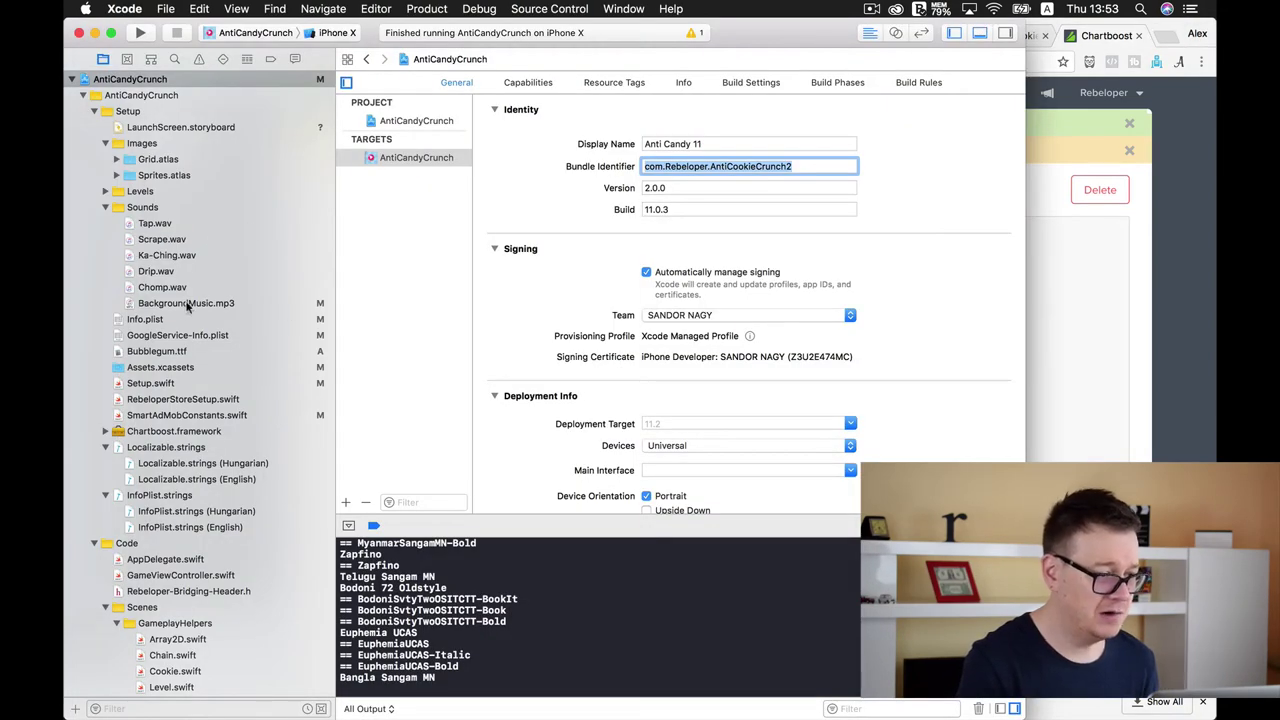
pyautogui.click(177, 386)
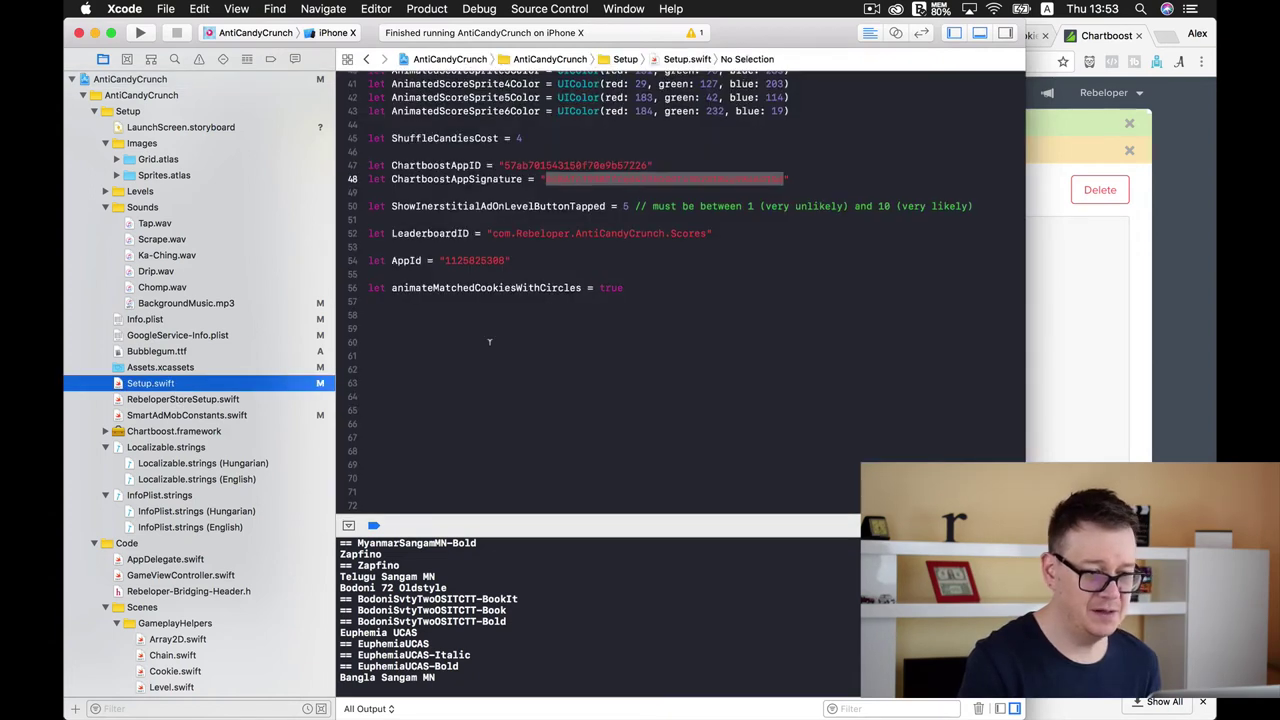
pyautogui.doubleClick(553, 163)
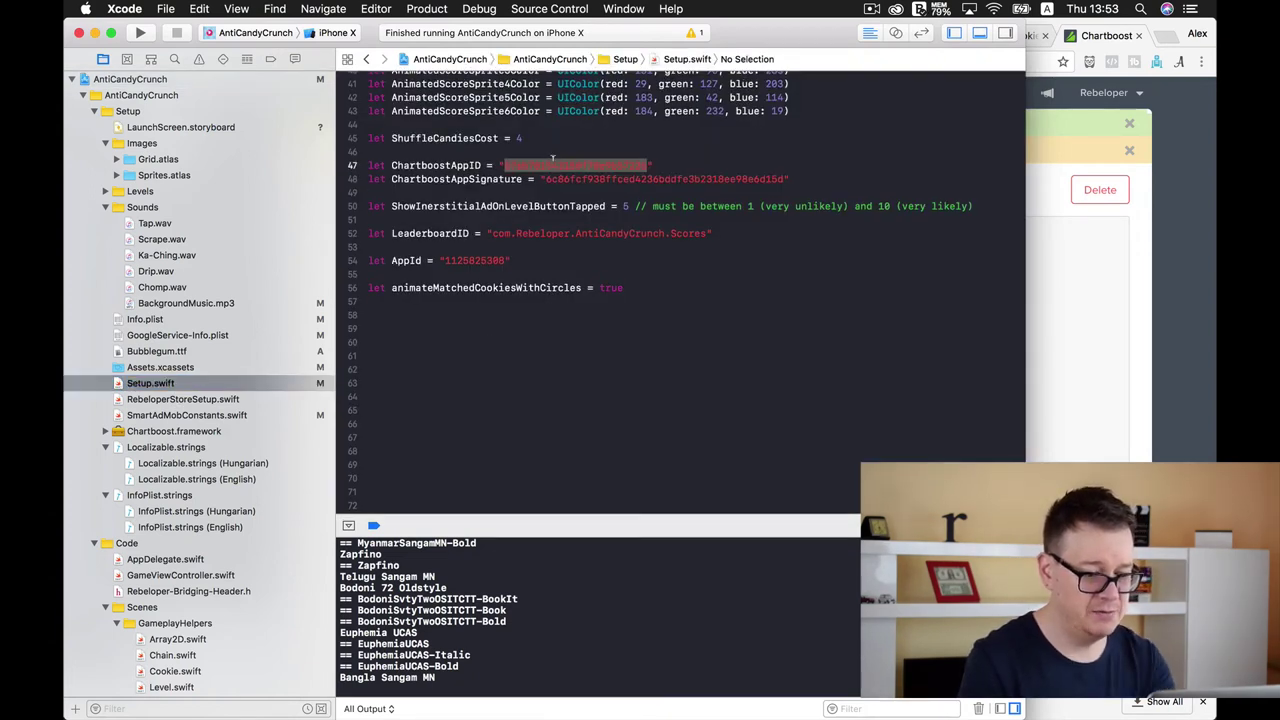
pyautogui.press('super+v')
# Copy the App Signature from Chartboost and paste it over the ChartboostAppSignature value in Setup.swift in Xcode.
pyautogui.click(1128, 302)
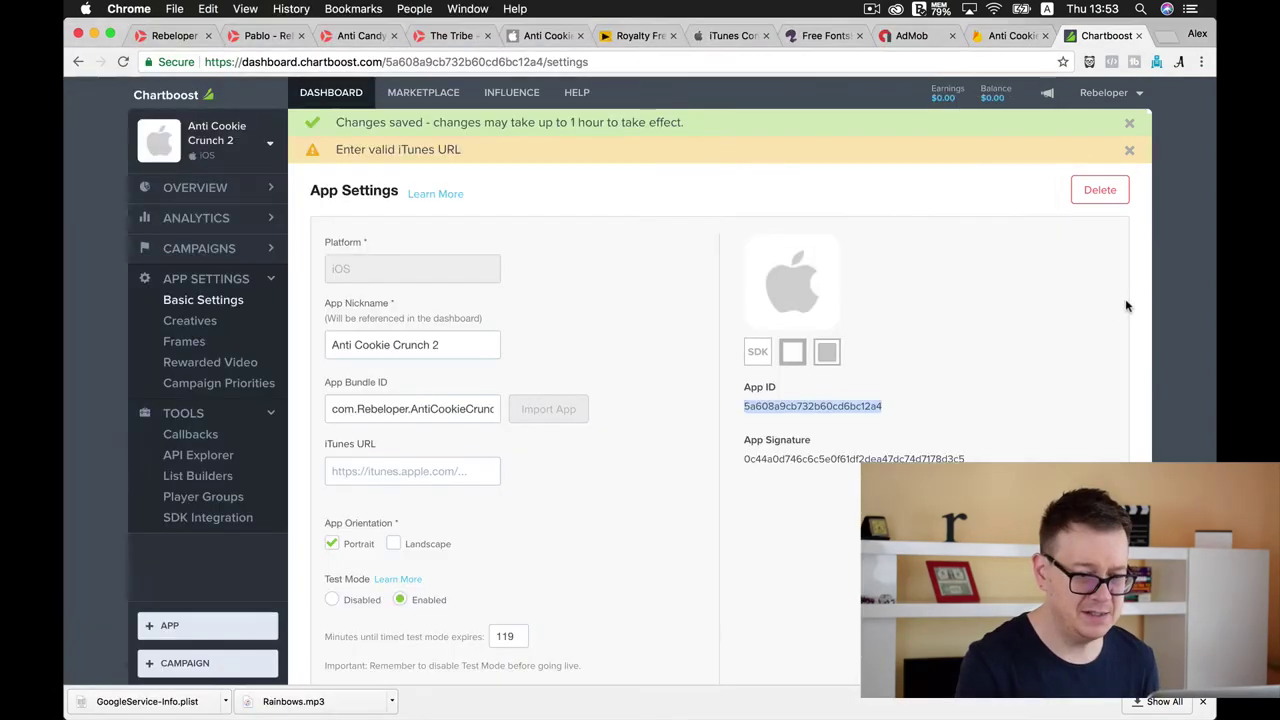
pyautogui.doubleClick(816, 457)
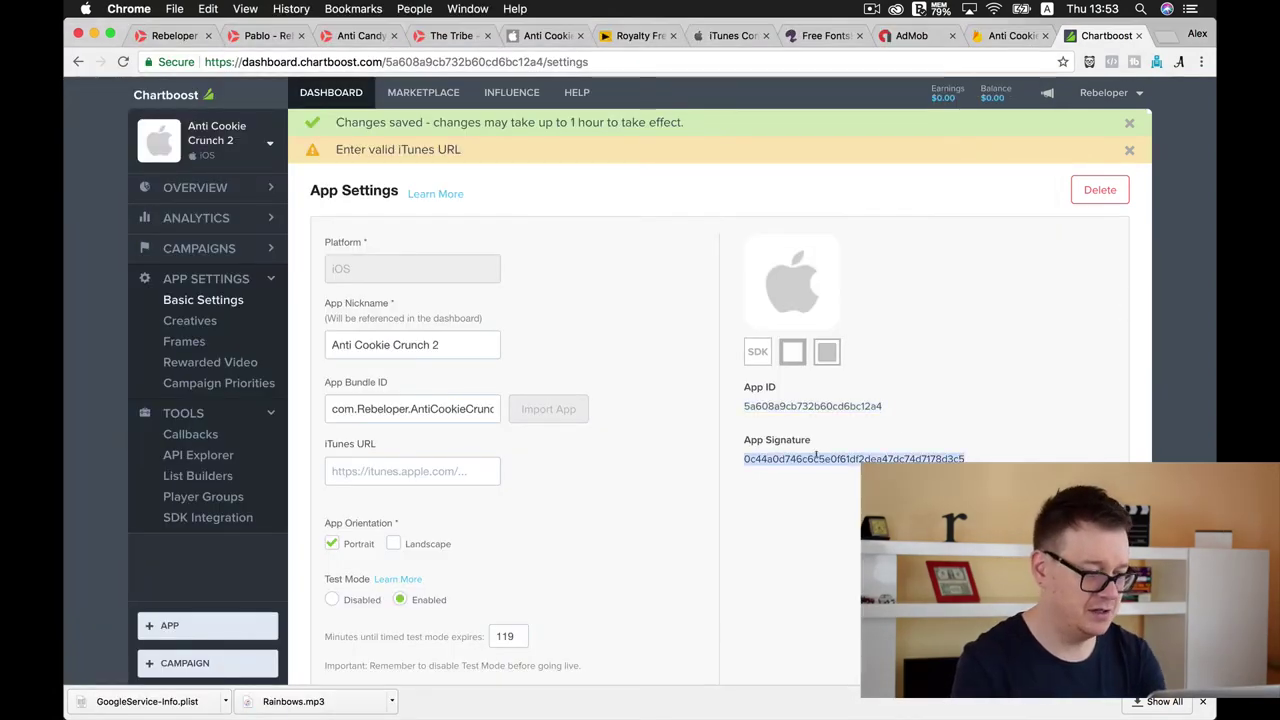
pyautogui.click(91, 247)
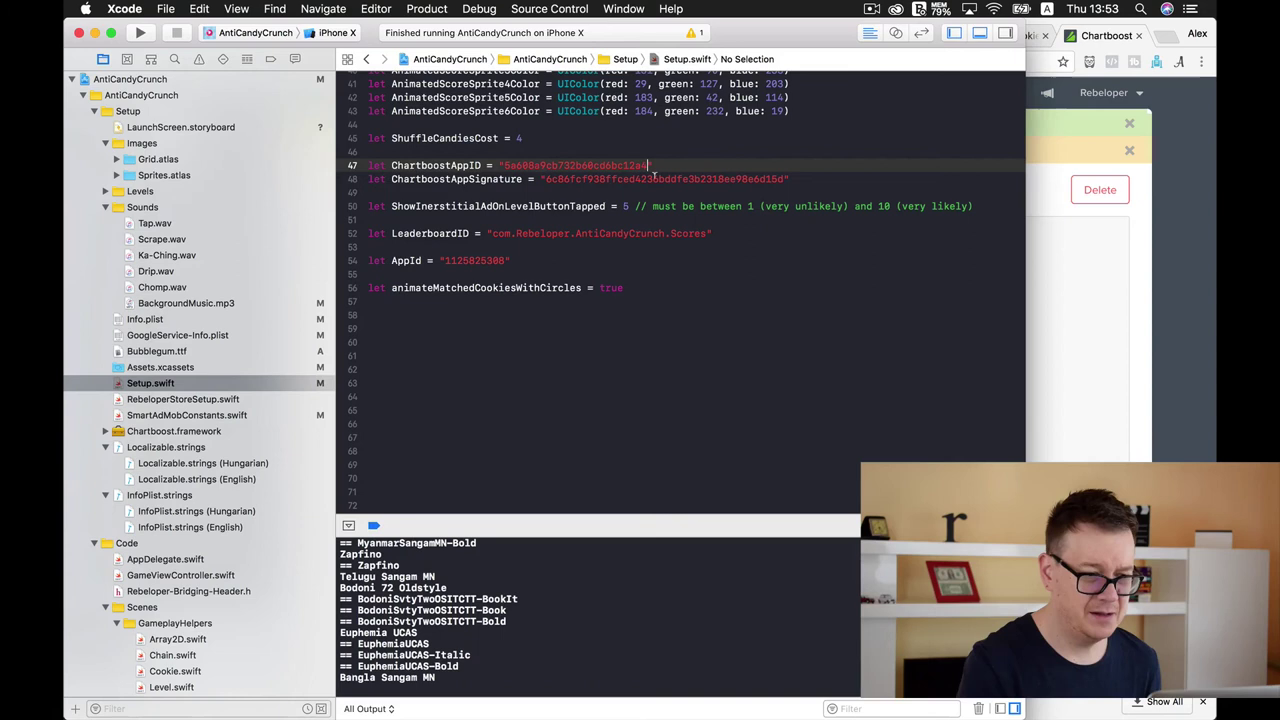
pyautogui.doubleClick(654, 178)
pyautogui.press('super+v')
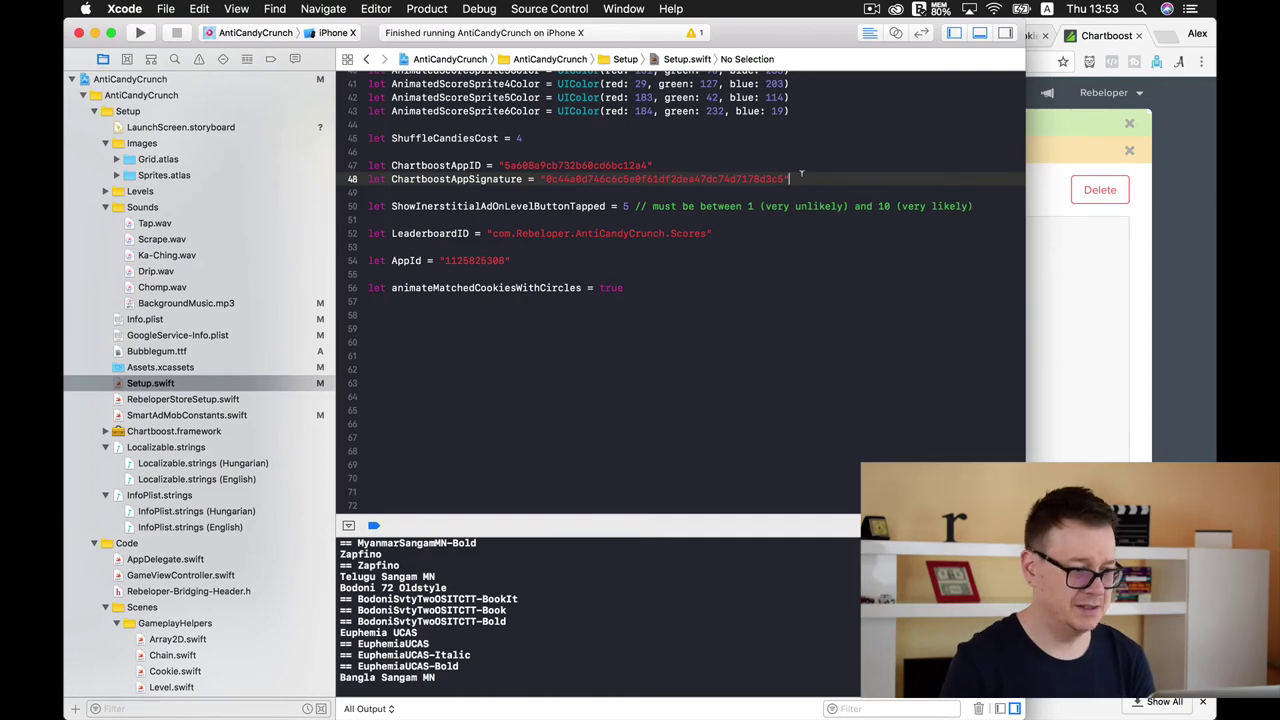
# Return to Chartboost and start a Network Publishing campaign named "Anti Cookie Crunch 2 Campaign".
pyautogui.click(1165, 295)
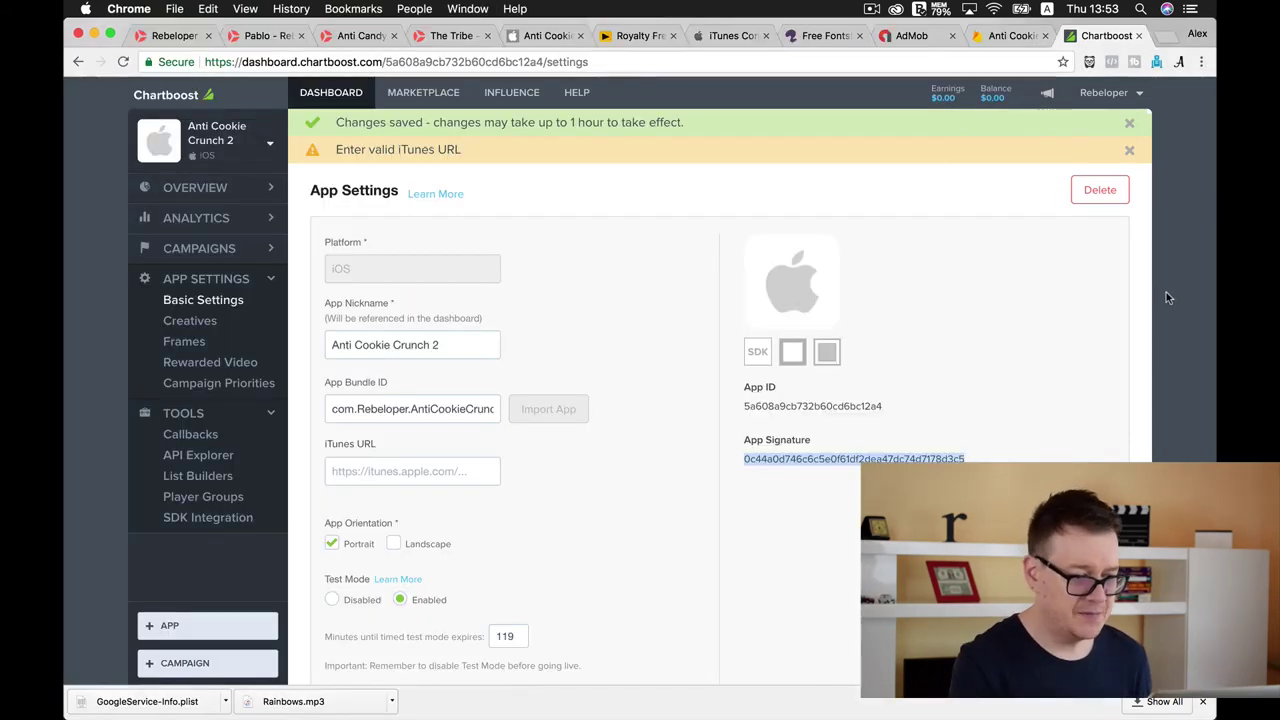
pyautogui.click(189, 669)
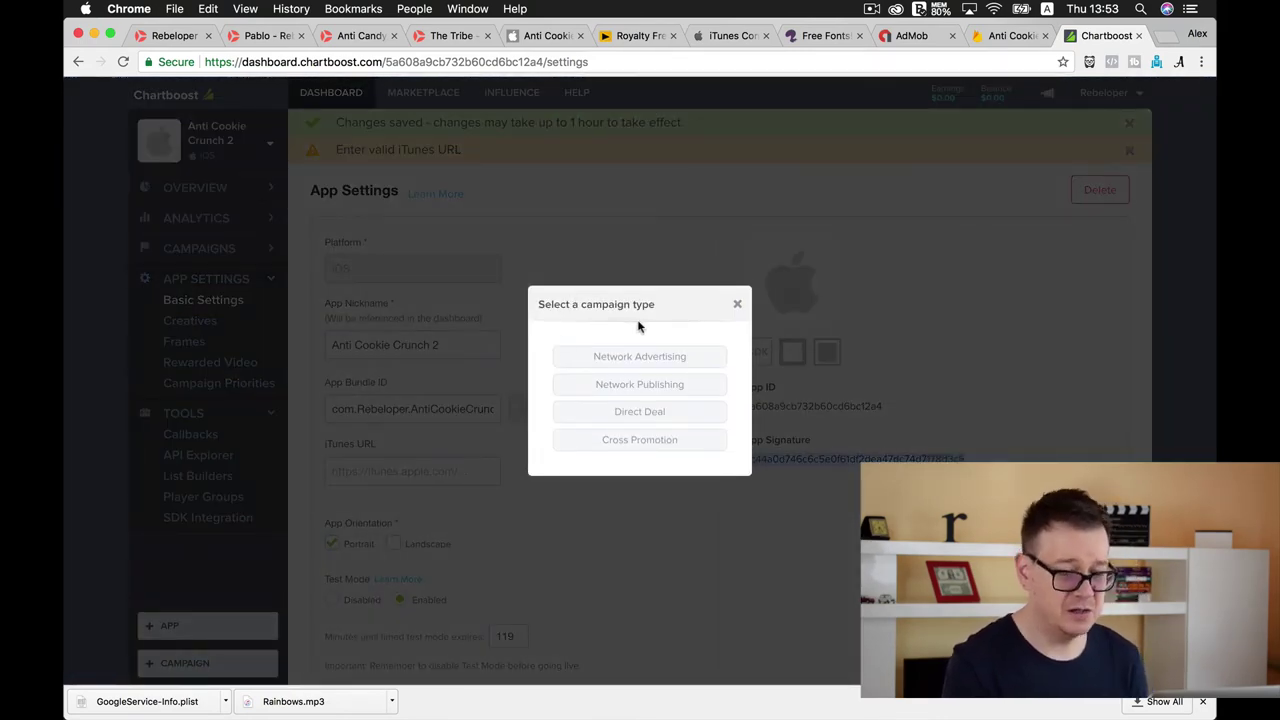
pyautogui.click(661, 390)
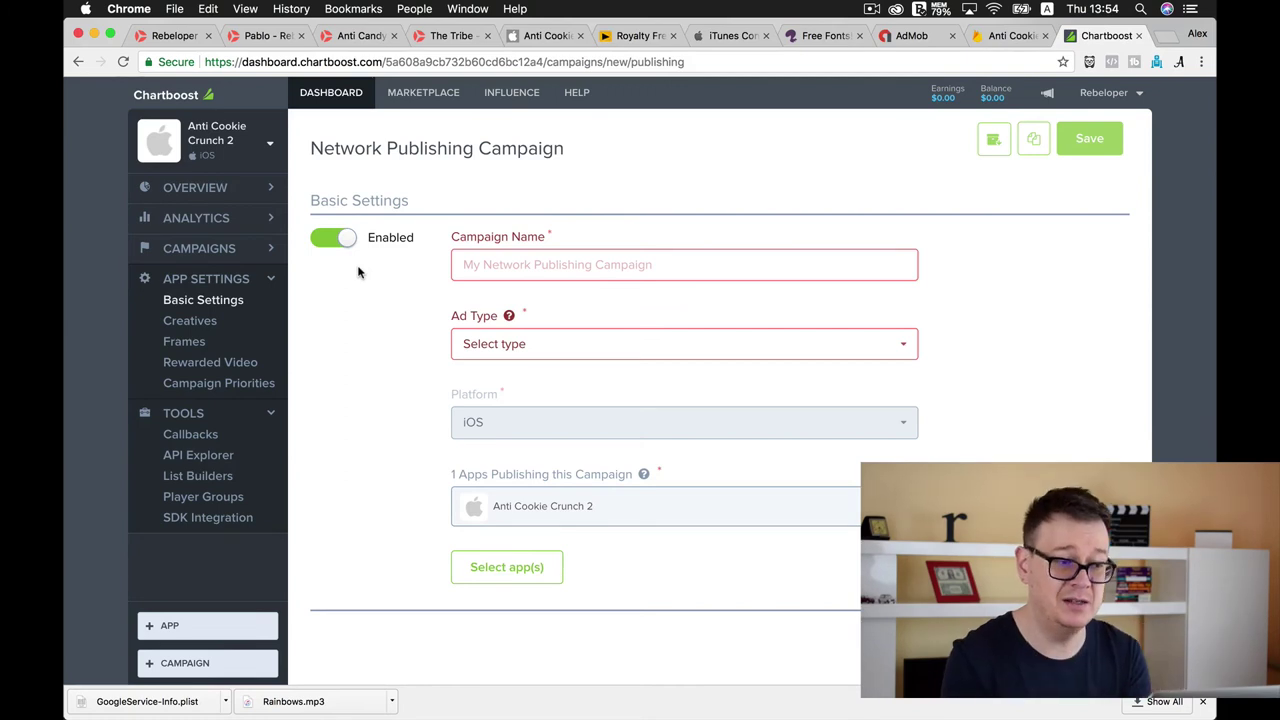
pyautogui.click(518, 261)
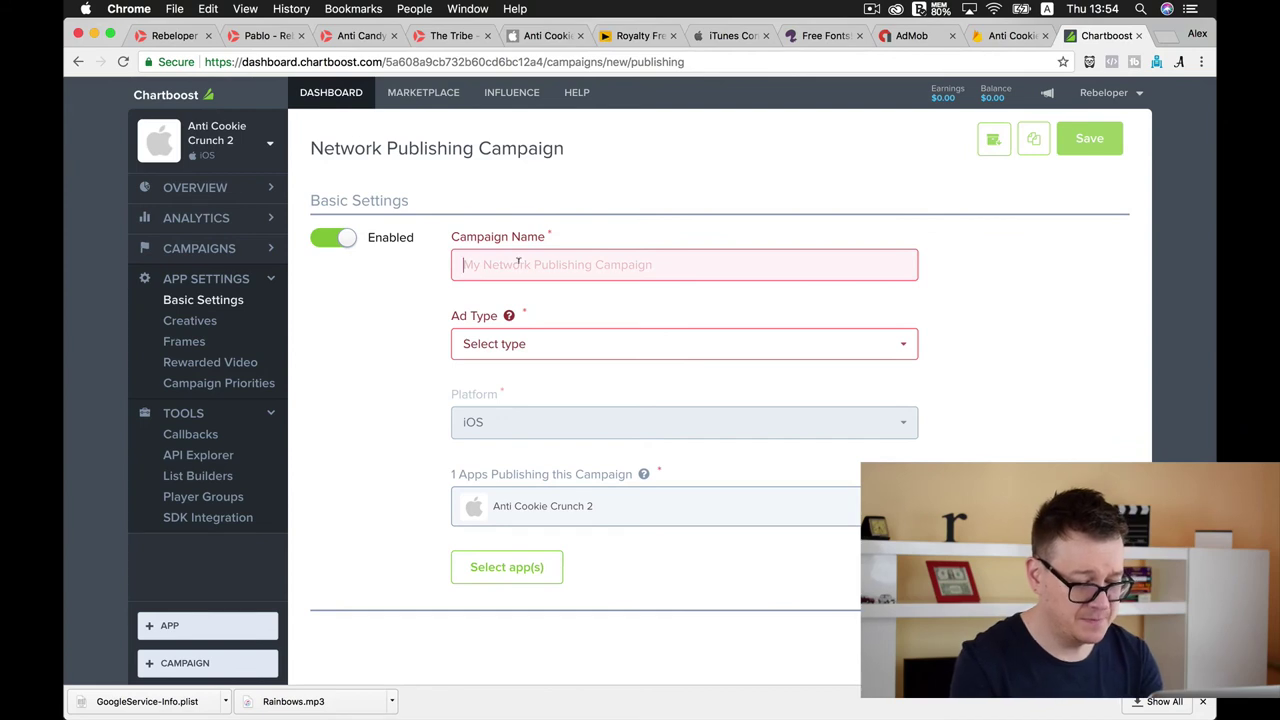
pyautogui.write('Anti Cookie Crunch 2 Campa')
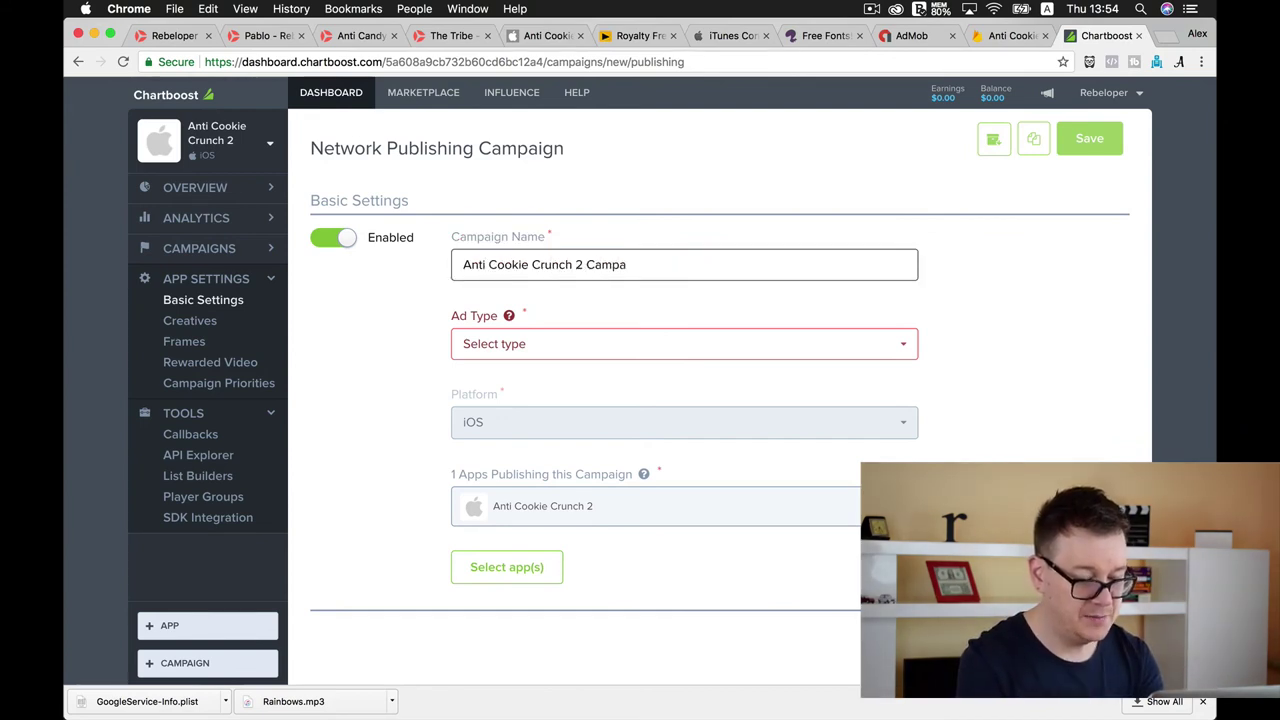
pyautogui.write('ign')
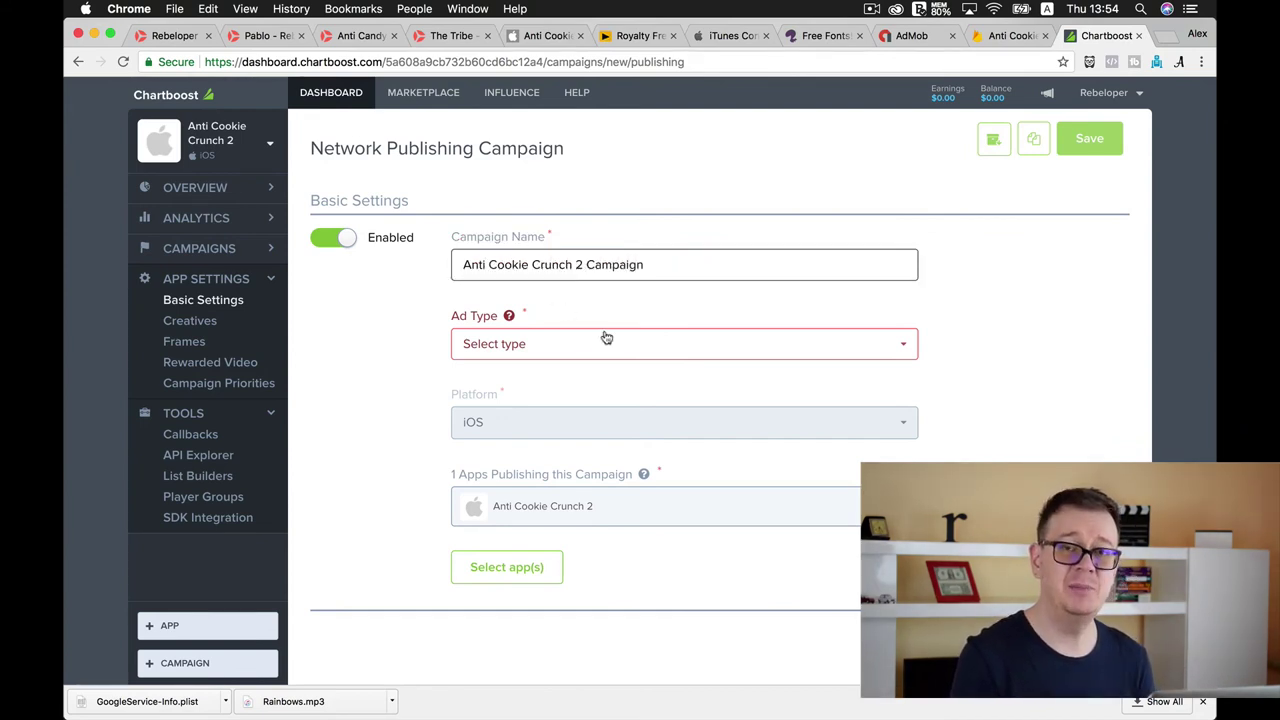
# Set the campaign's ad type to Static Interstitial and save it with the default targeting.
pyautogui.click(854, 350)
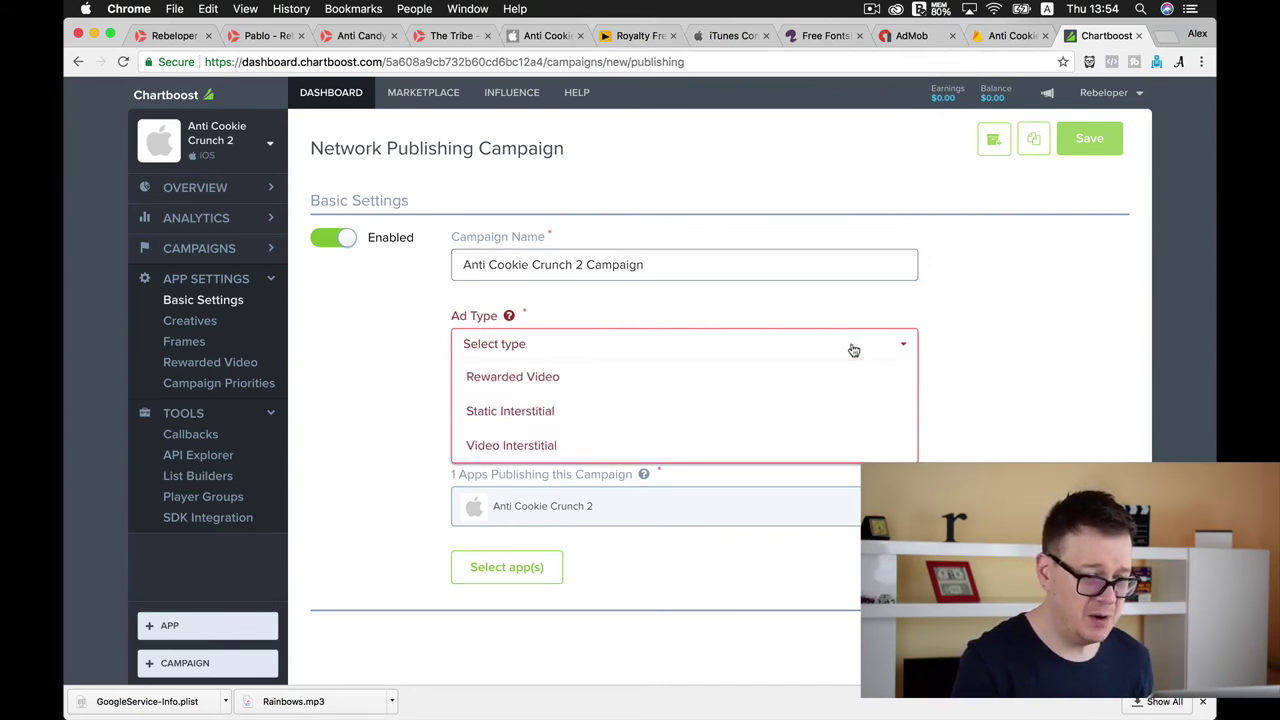
pyautogui.click(561, 419)
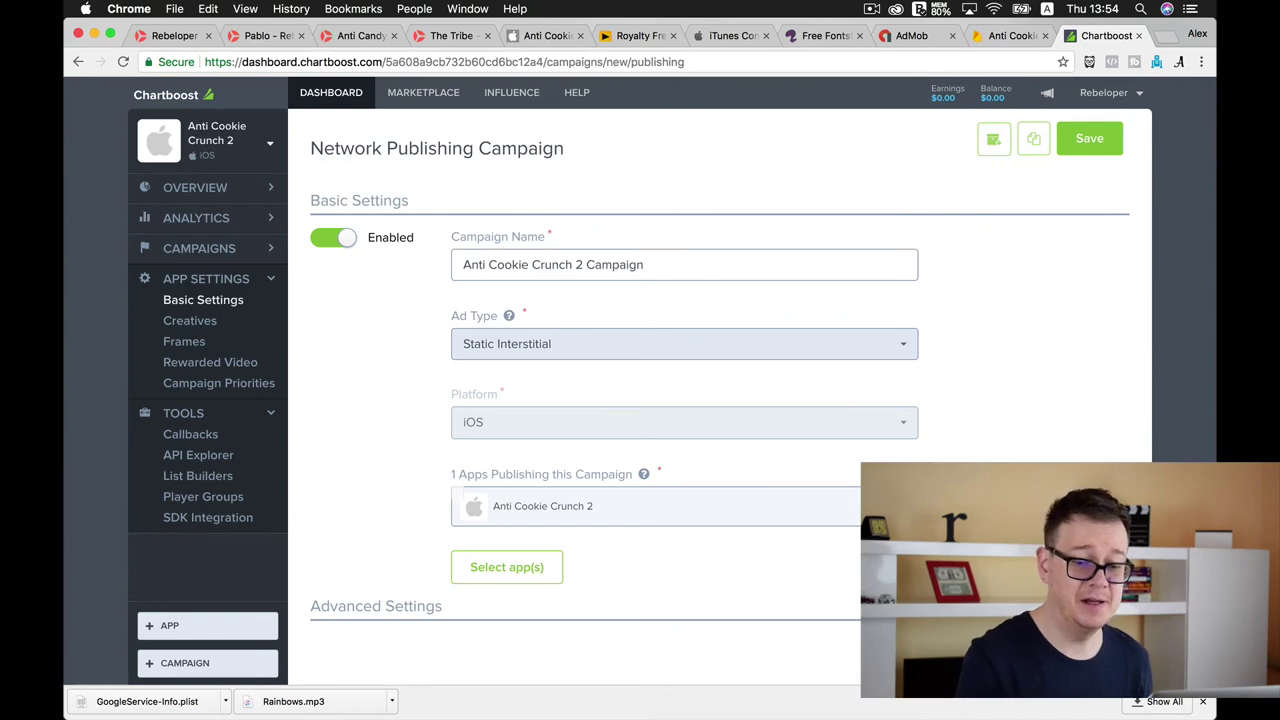
pyautogui.scroll(-10, 720, 400)
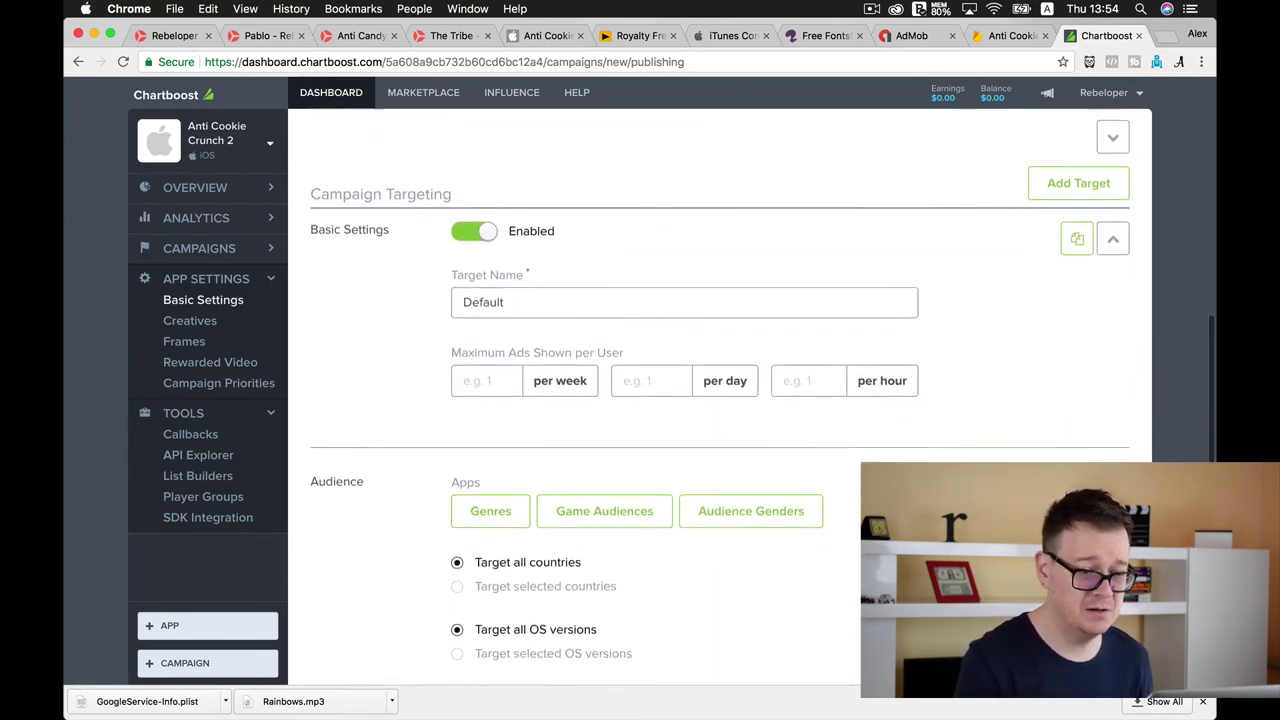
pyautogui.scroll(-1, 720, 400)
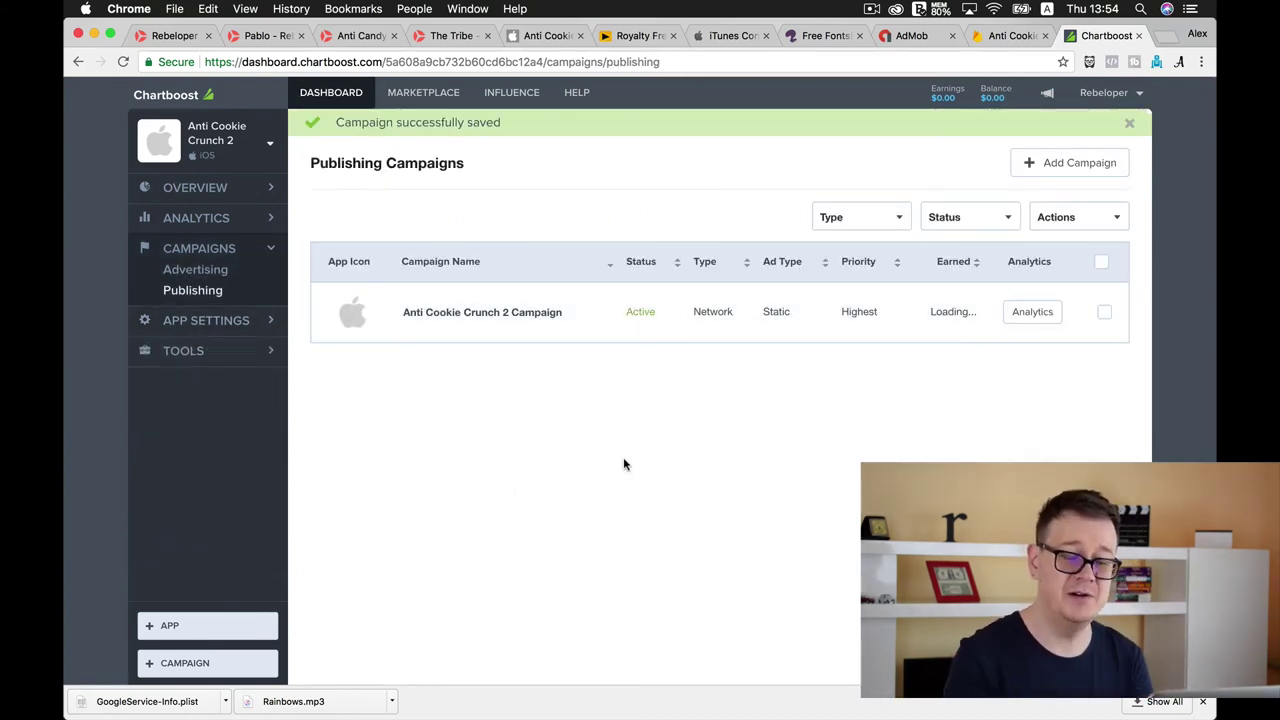
# Switch back to Setup.swift in Xcode.
pyautogui.moveTo(65, 483)
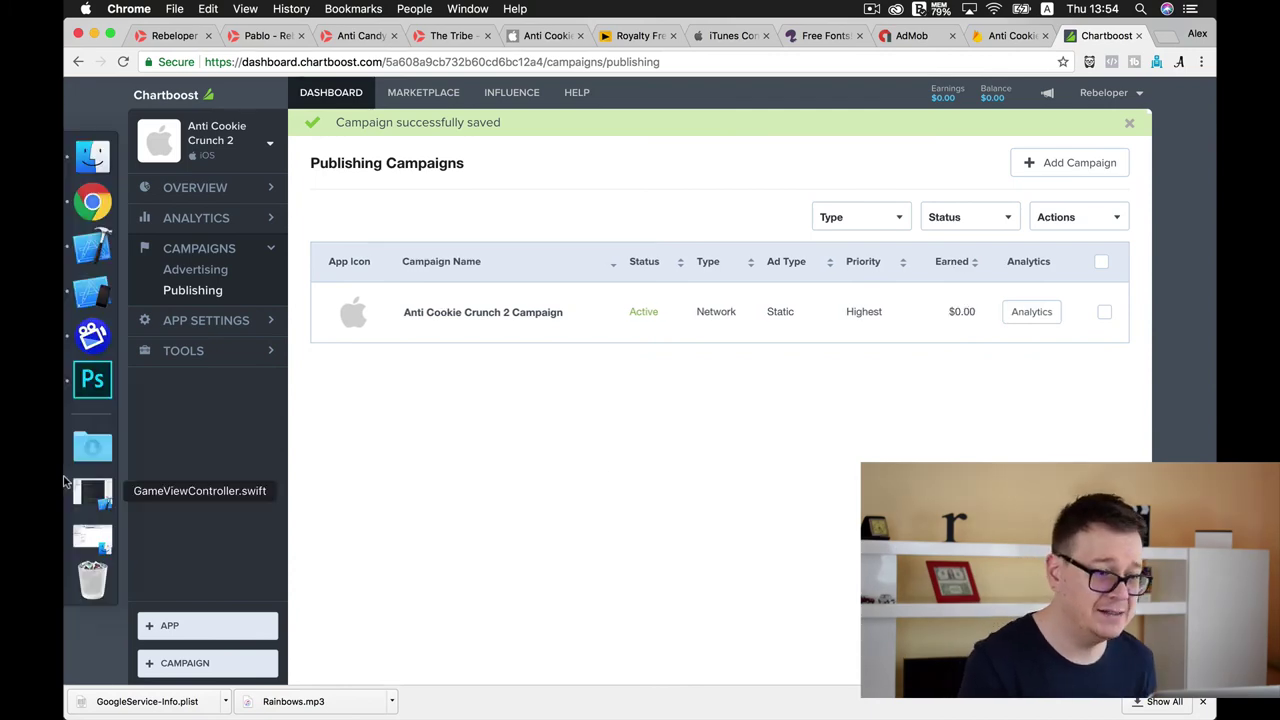
pyautogui.click(90, 248)
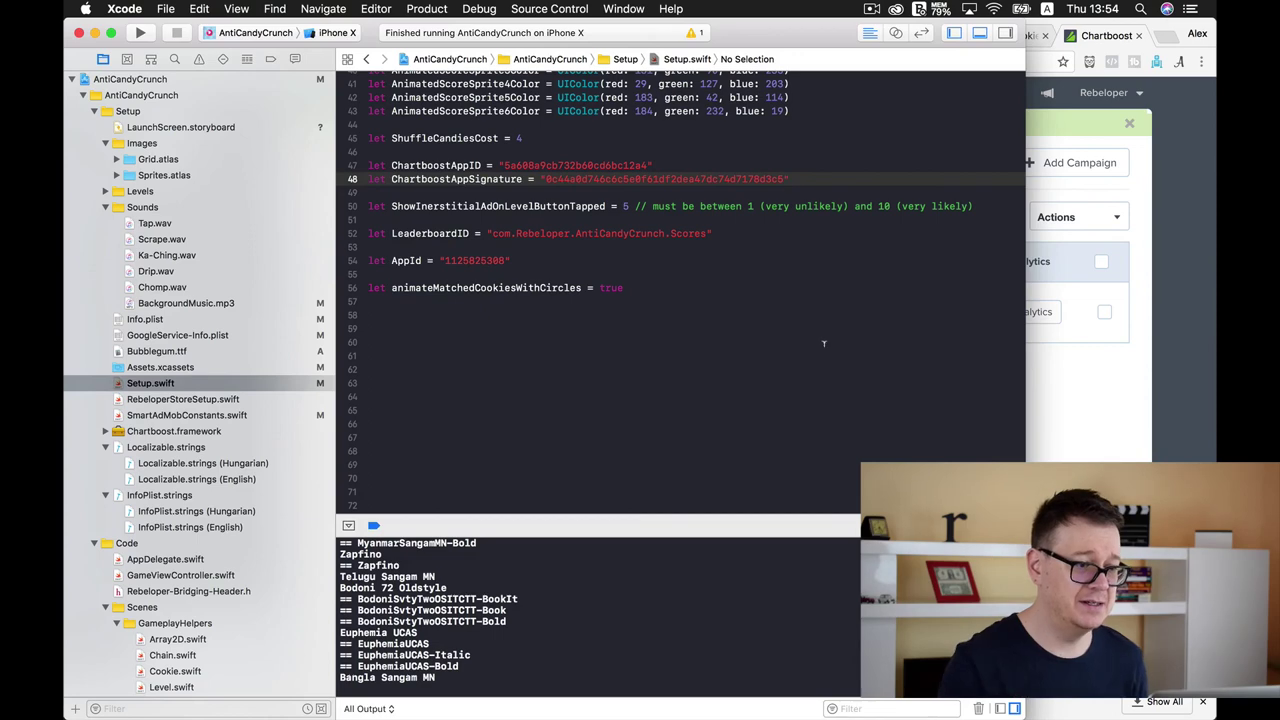